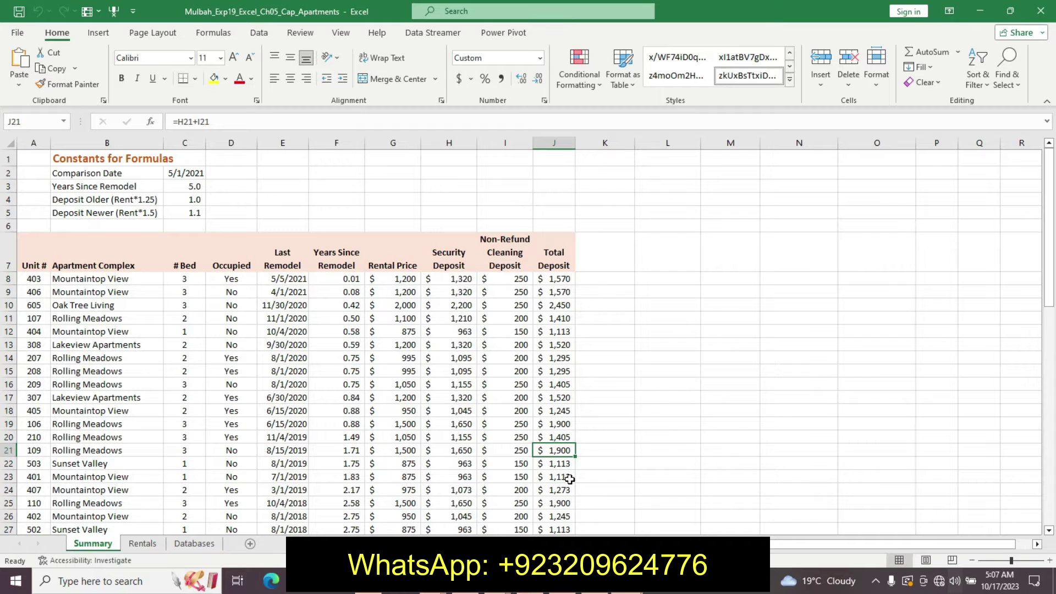
Switch to the Word instructions document and undo the formatting applied to the step 1 instruction
{"action": "left_click", "coordinate": [603, 592]}
{"action": "key", "text": "ctrl+z"}
{"action": "key", "text": "ctrl+z"}
{"action": "key", "text": "ctrl+z"}
{"action": "key", "text": "ctrl+z"}
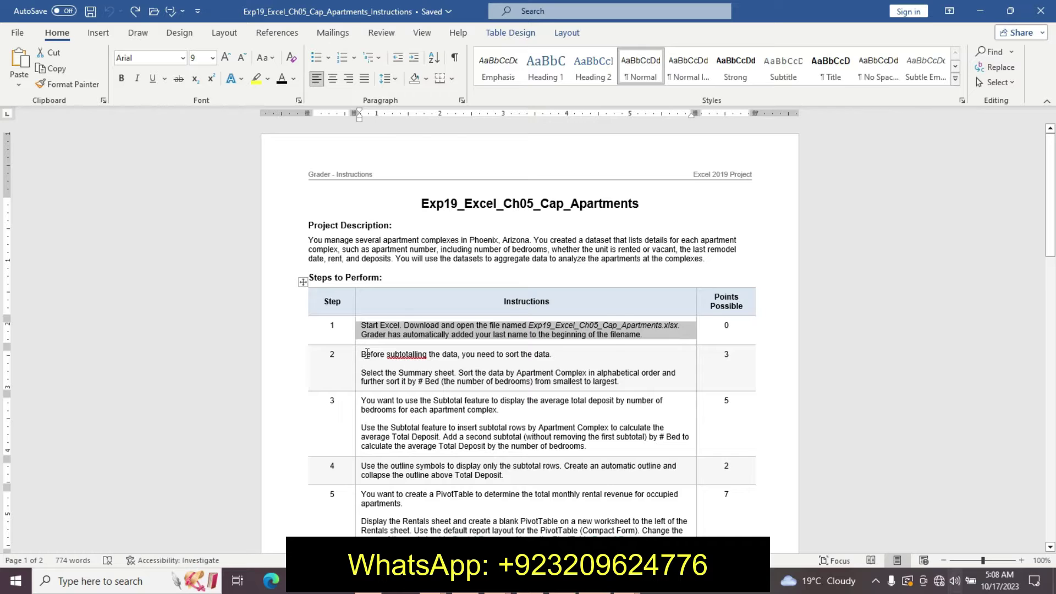
Highlight step 2's opening sentence in yellow and format its sorting instruction as 14 pt bold text with turquoise highlighting
{"action": "mouse_move", "coordinate": [361, 354]}
{"action": "left_mouse_down"}
{"action": "mouse_move", "coordinate": [385, 357]}
{"action": "mouse_move", "coordinate": [366, 364]}
{"action": "left_mouse_up"}
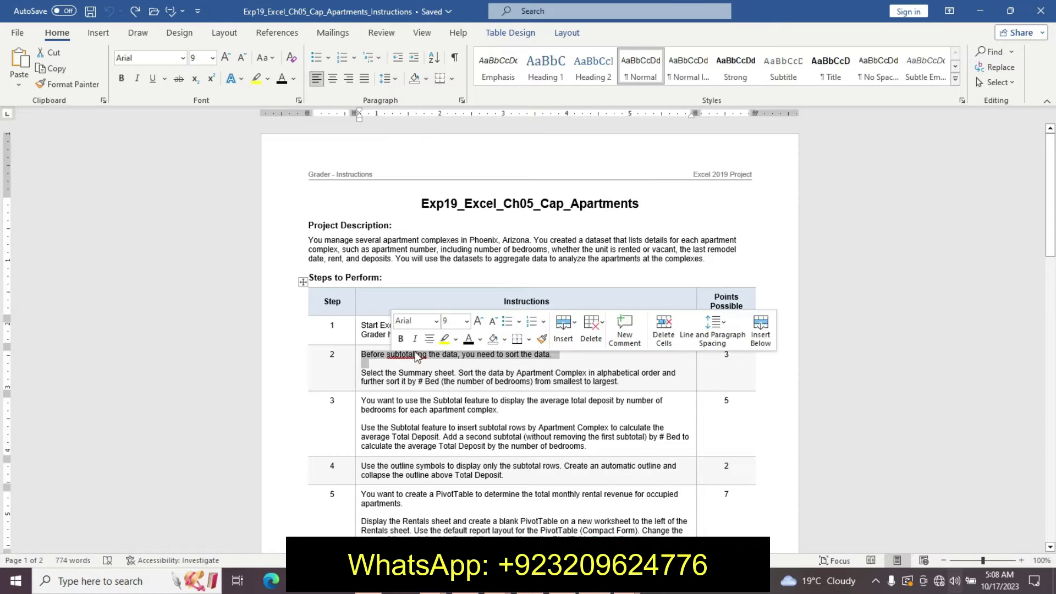
{"action": "left_click", "coordinate": [444, 338]}
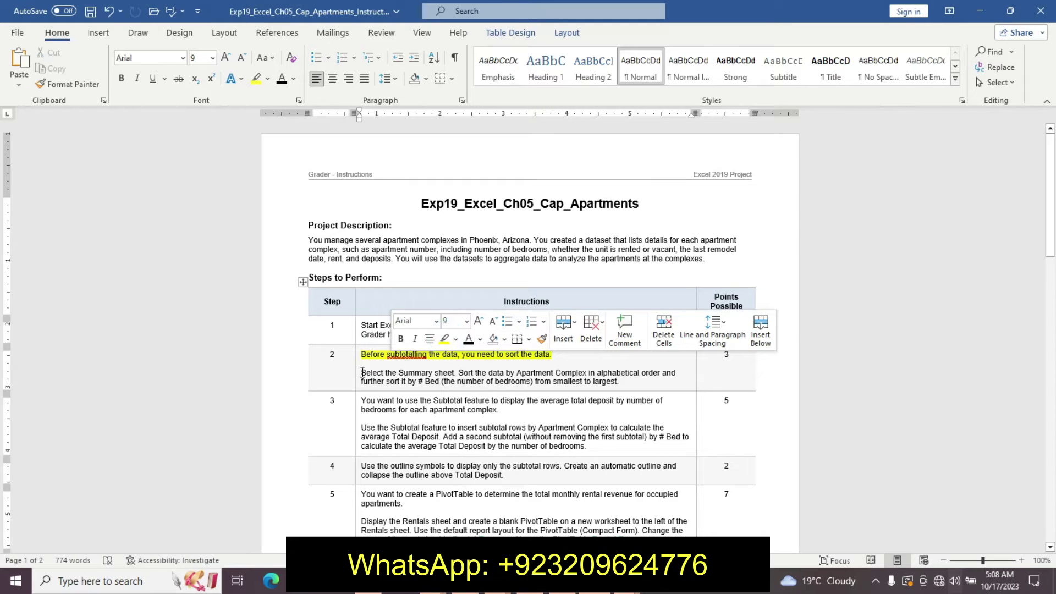
{"action": "left_click_drag", "start_coordinate": [363, 373], "coordinate": [627, 384]}
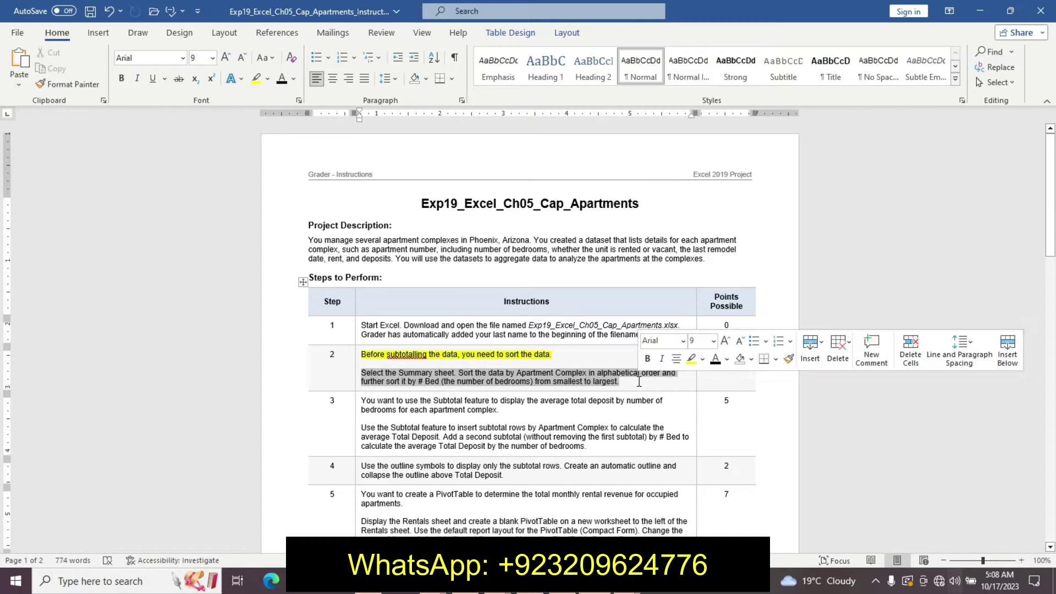
{"action": "left_click", "coordinate": [714, 341]}
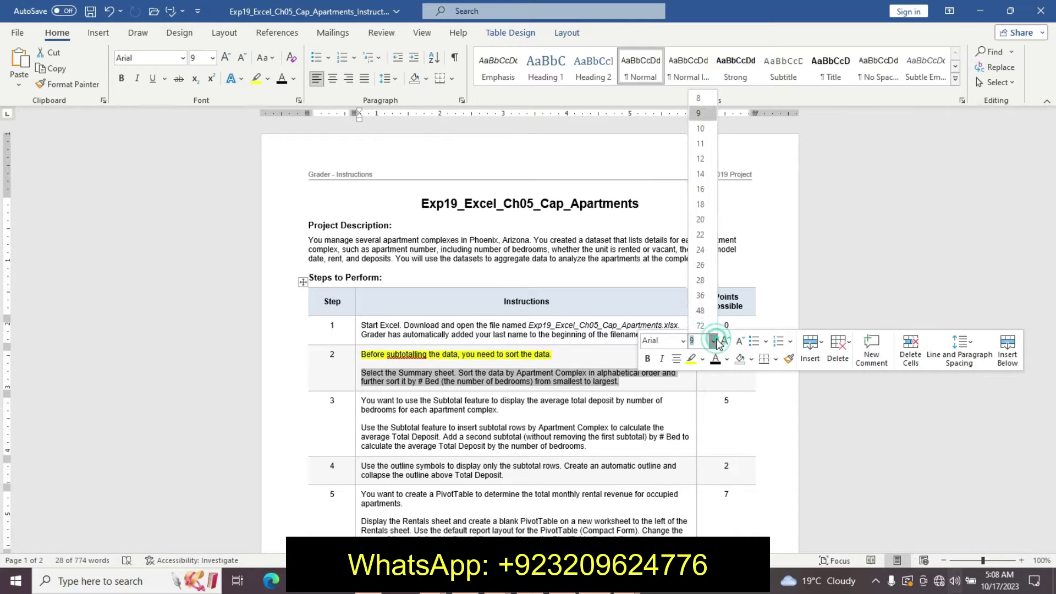
{"action": "left_click", "coordinate": [700, 173]}
{"action": "left_click", "coordinate": [649, 359]}
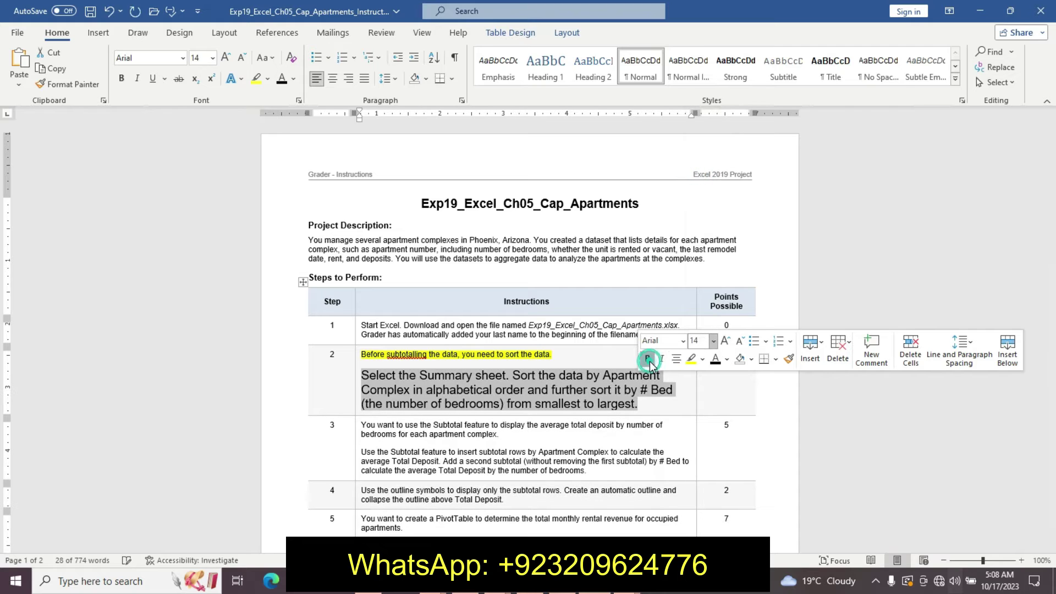
{"action": "left_click", "coordinate": [703, 360]}
{"action": "left_click", "coordinate": [737, 373]}
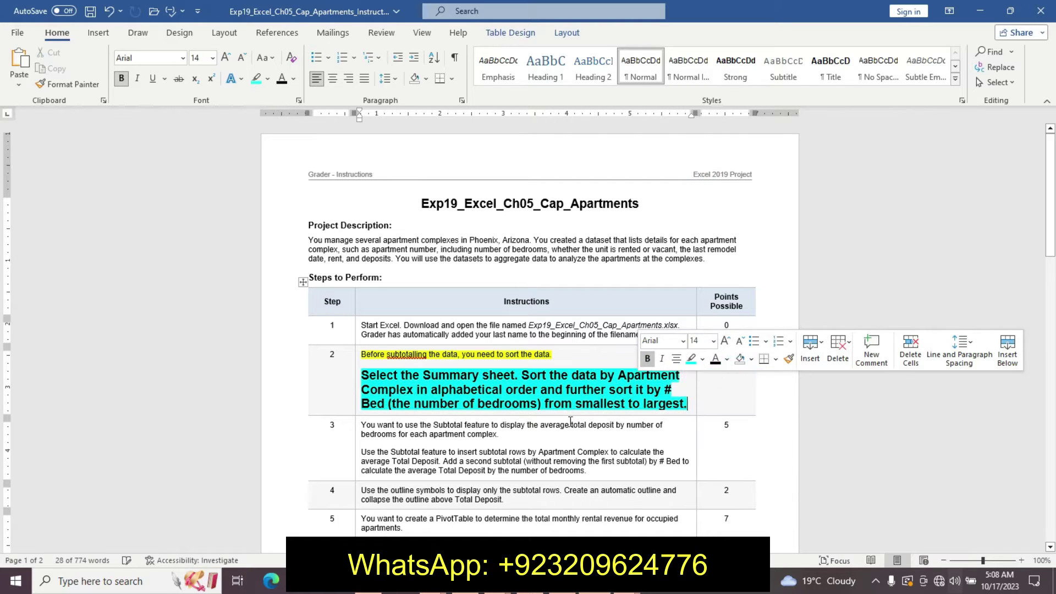
{"action": "left_click", "coordinate": [570, 424]}
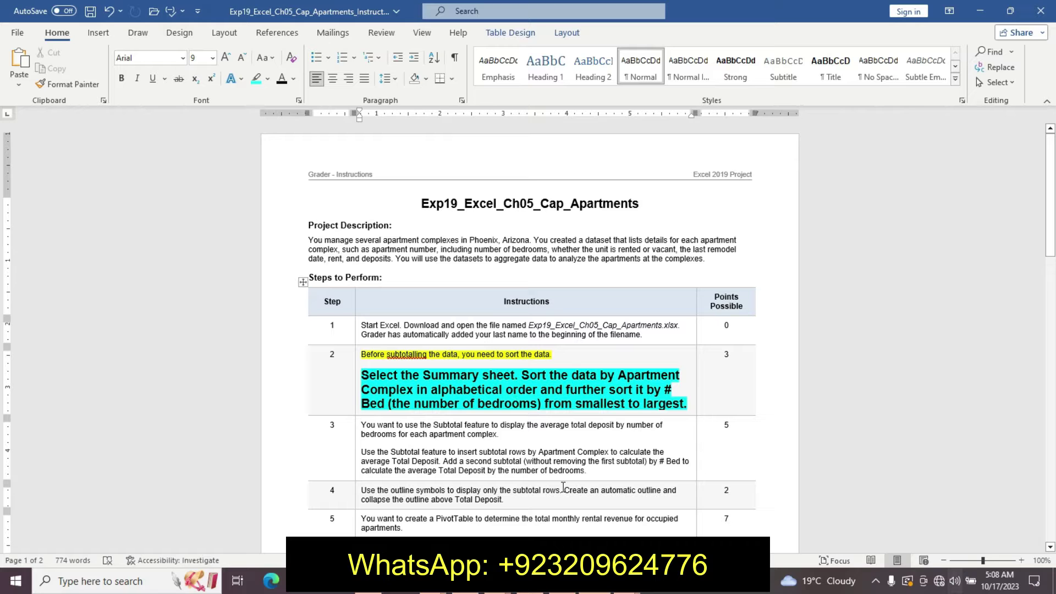
Switch to the apartments workbook in Excel and set up a custom sort of the Summary data by Apartment Complex, A to Z
{"action": "left_click", "coordinate": [627, 581]}
{"action": "left_click", "coordinate": [555, 512]}
{"action": "left_click", "coordinate": [234, 451]}
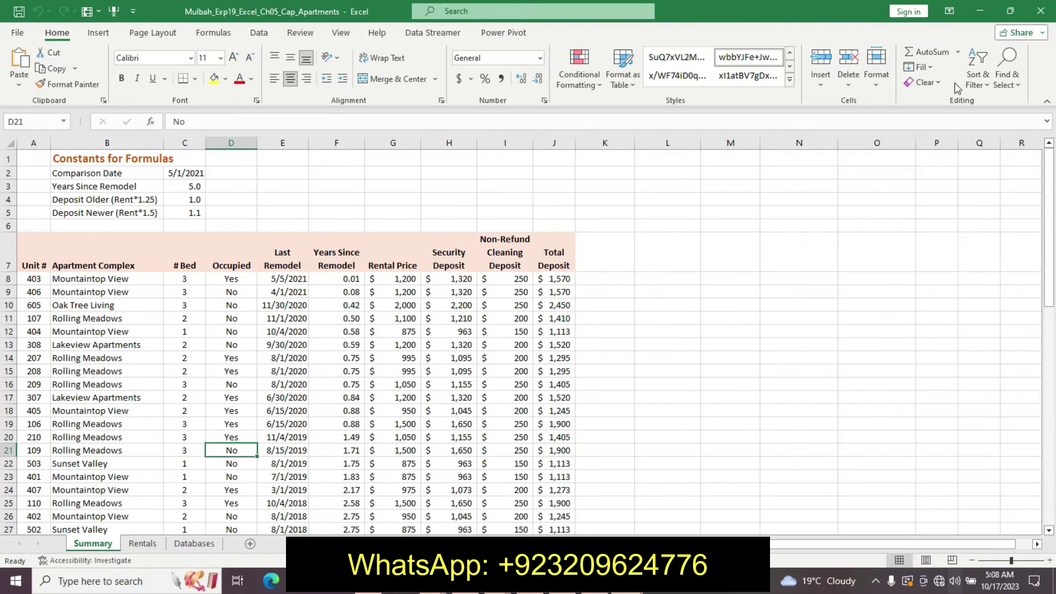
{"action": "left_click", "coordinate": [978, 71]}
{"action": "left_click", "coordinate": [989, 141]}
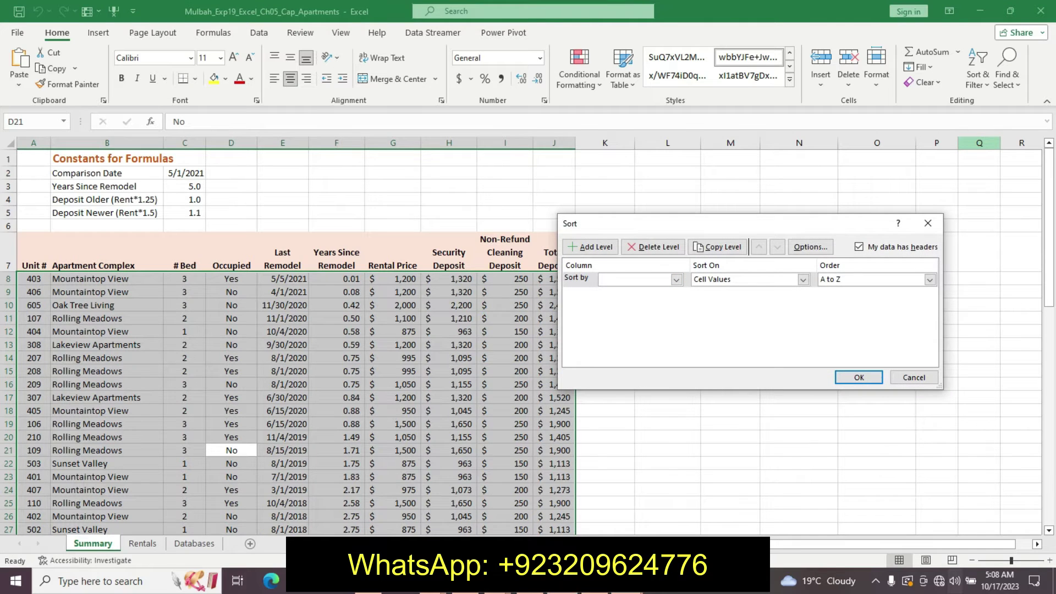
{"action": "key", "text": "alt+Tab"}
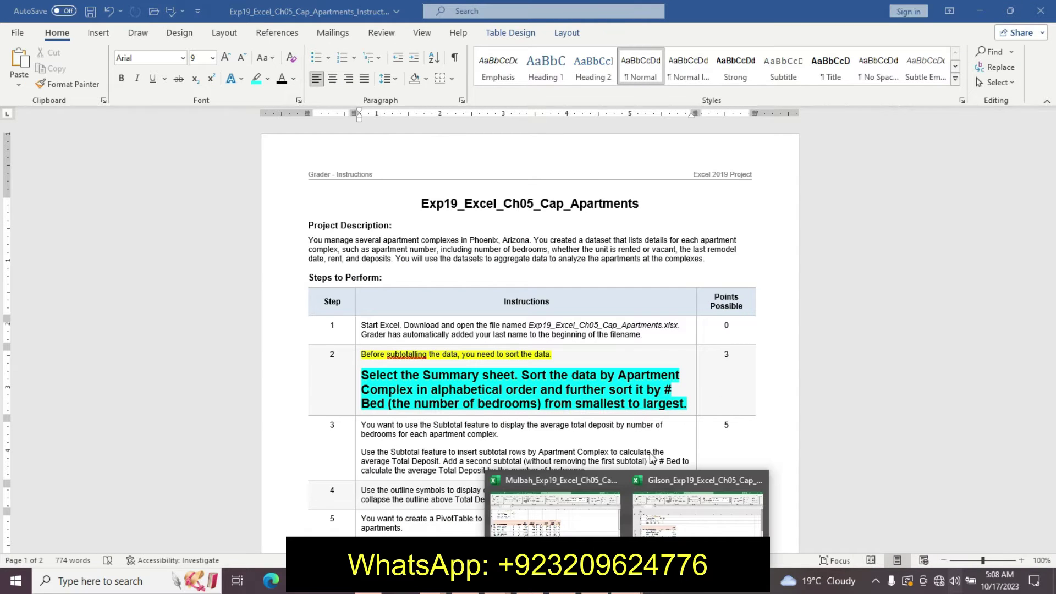
{"action": "left_click", "coordinate": [566, 506]}
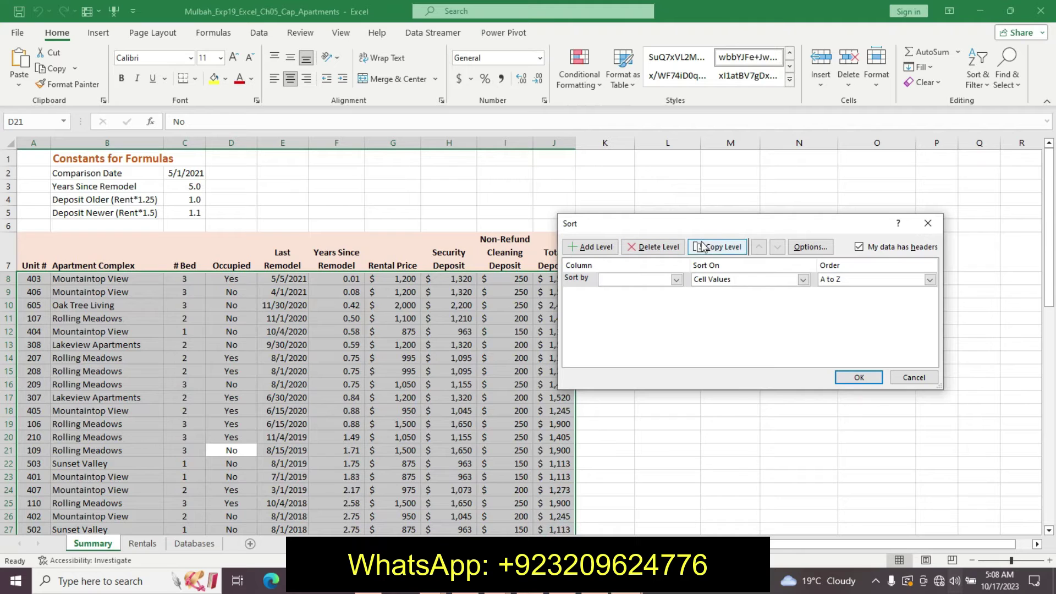
{"action": "left_click", "coordinate": [676, 279]}
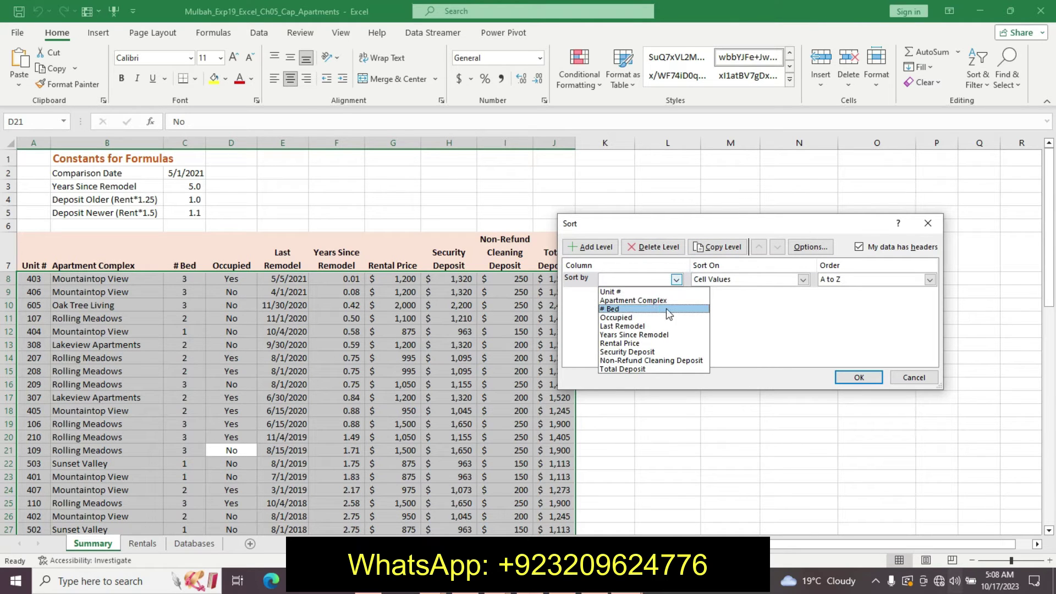
{"action": "left_click", "coordinate": [660, 301]}
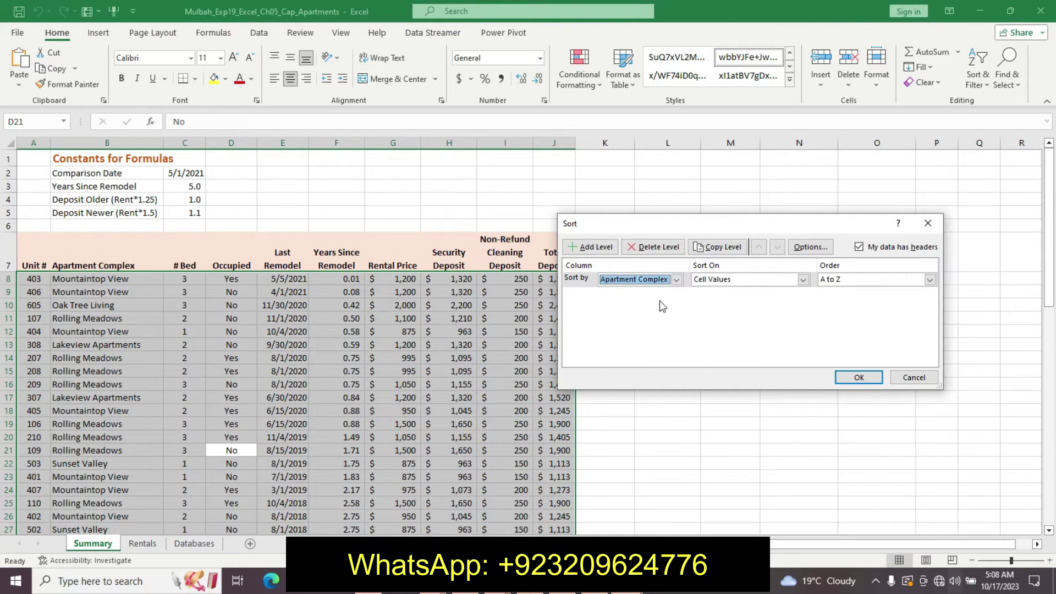
Add a second sort level for # Bed, Smallest to Largest, and apply the sort to the Summary data
{"action": "left_click", "coordinate": [603, 251]}
{"action": "left_click", "coordinate": [608, 591]}
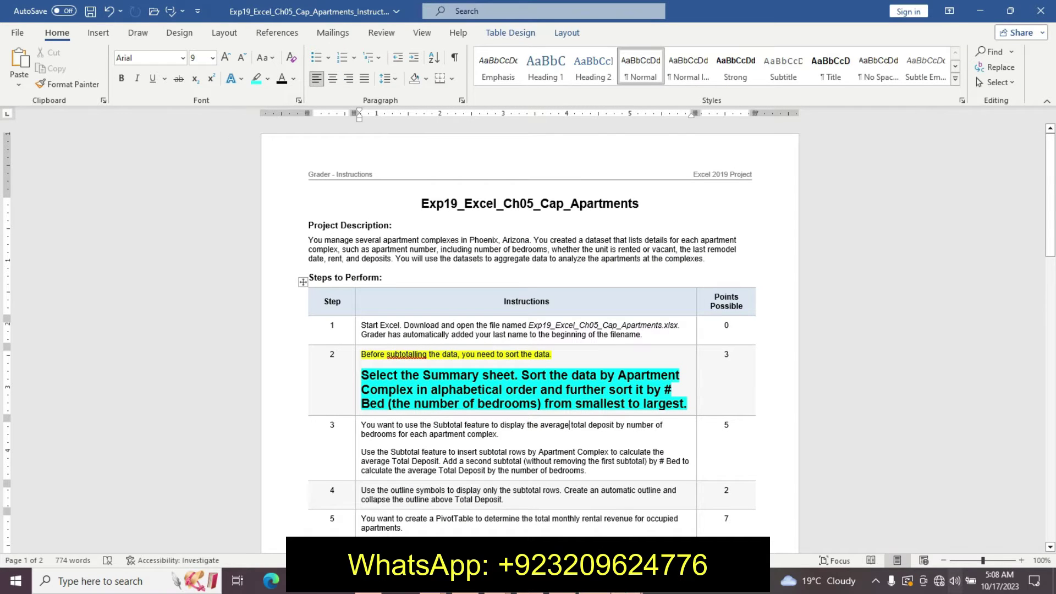
{"action": "mouse_move", "coordinate": [599, 584]}
{"action": "left_click", "coordinate": [611, 518]}
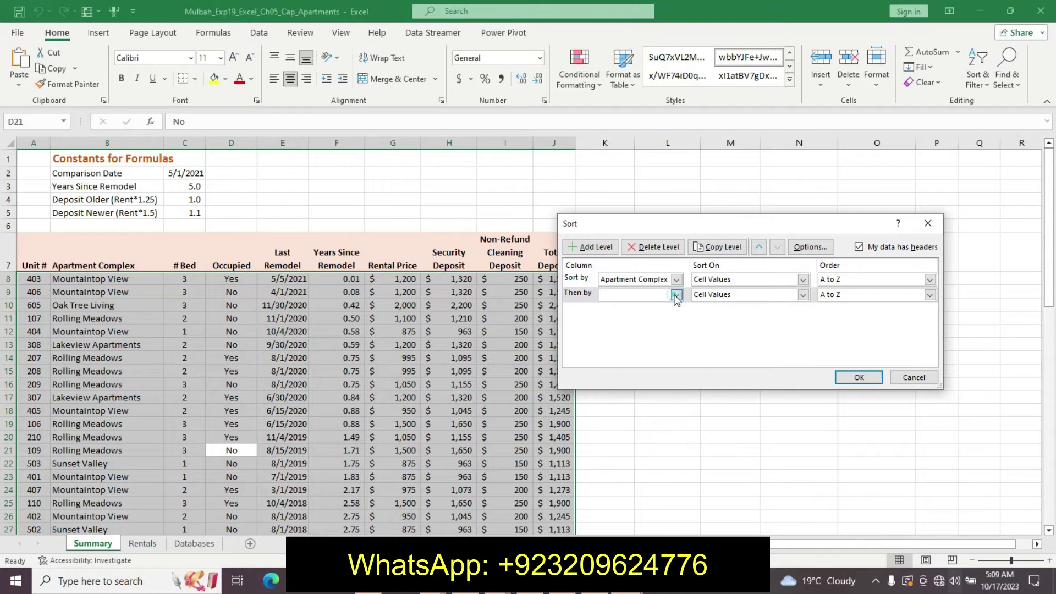
{"action": "left_click", "coordinate": [676, 296]}
{"action": "left_click", "coordinate": [643, 325]}
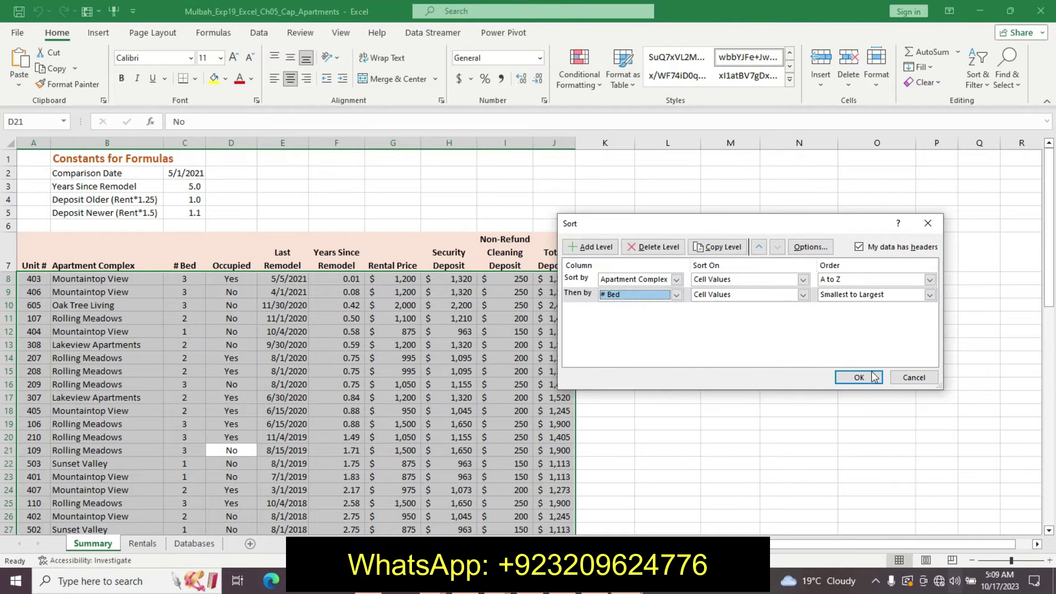
{"action": "key", "text": "alt+Tab"}
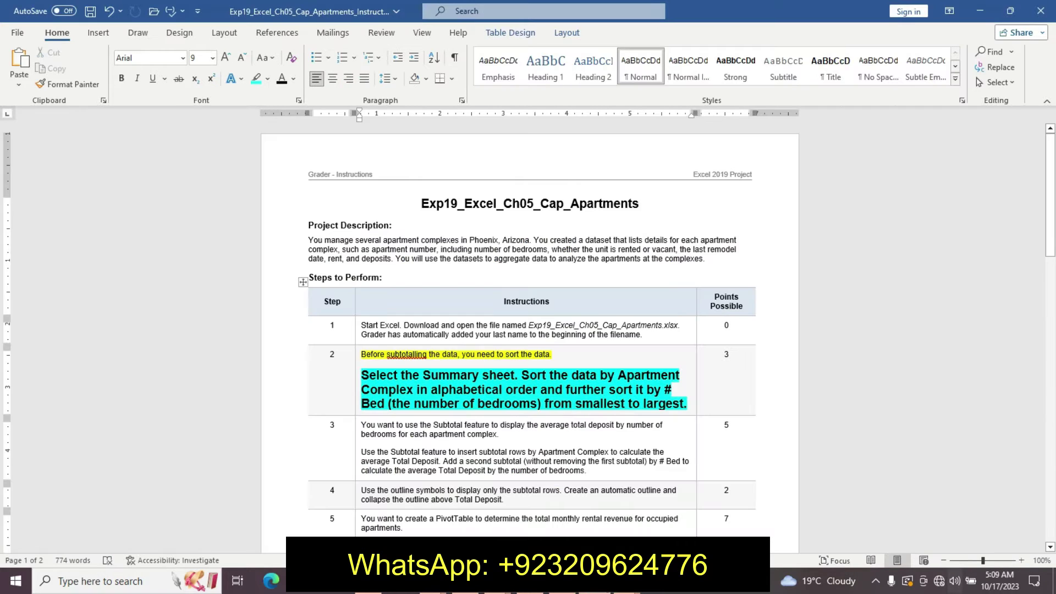
{"action": "mouse_move", "coordinate": [599, 584]}
{"action": "left_click", "coordinate": [591, 512]}
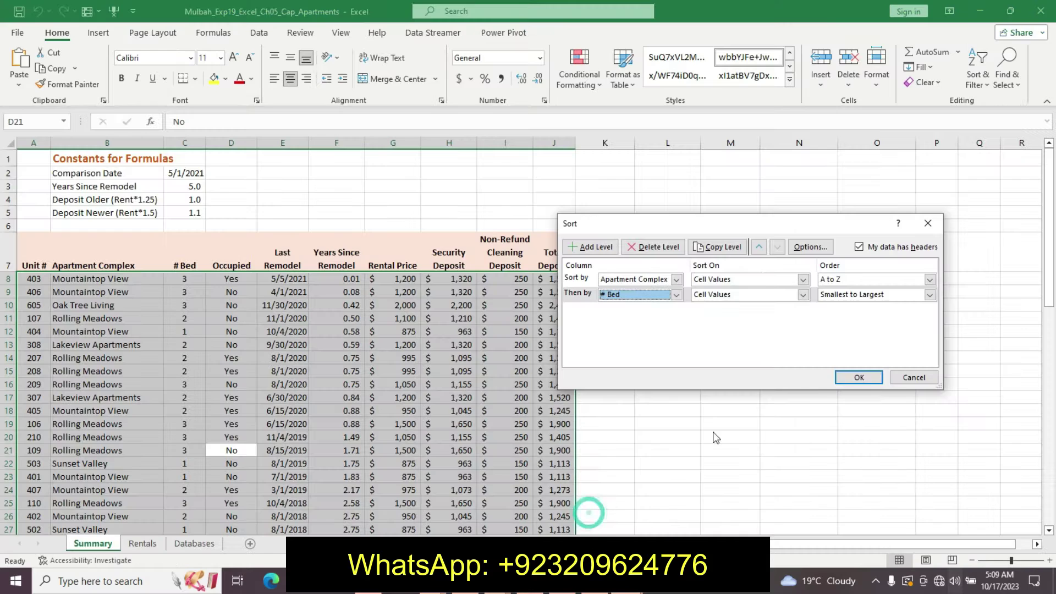
{"action": "left_click", "coordinate": [858, 376]}
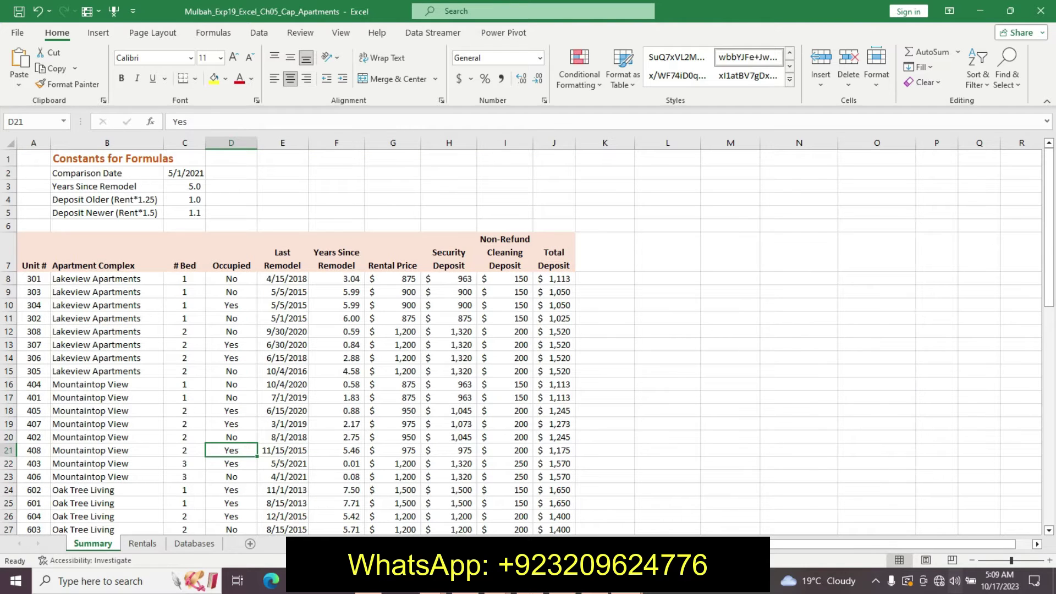
Switch to the Word instructions document and undo the highlighting and text formatting in step 2
{"action": "key", "text": "alt+Tab"}
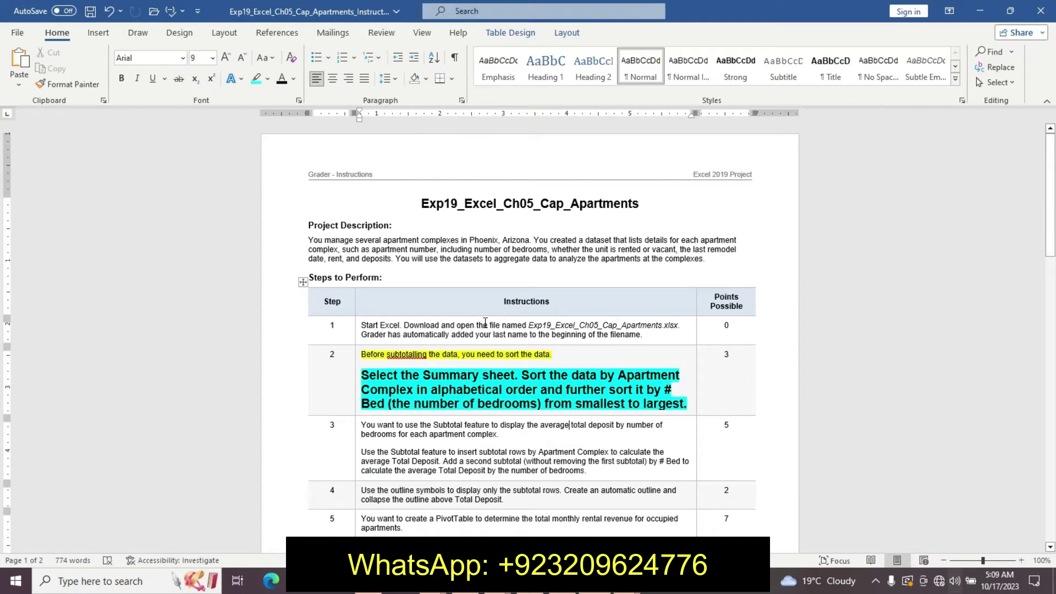
{"action": "key", "text": "ctrl+z"}
{"action": "key", "text": "ctrl+z"}
{"action": "key", "text": "ctrl+z"}
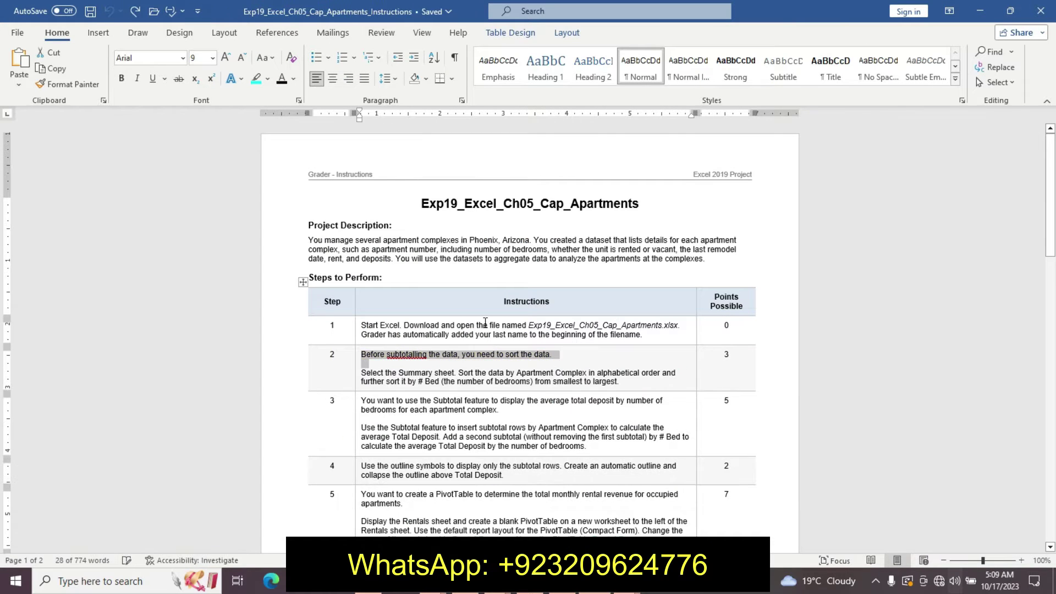
Highlight step 3's opening sentence about displaying the average total deposit in yellow
{"action": "left_click_drag", "start_coordinate": [1049, 200], "coordinate": [1046, 234]}
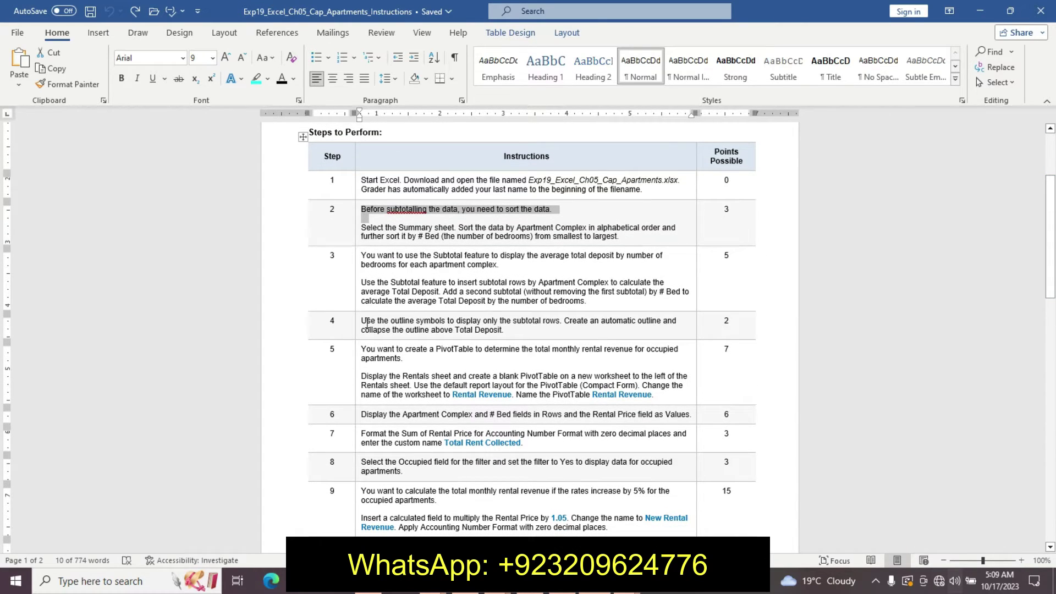
{"action": "left_click_drag", "start_coordinate": [363, 255], "coordinate": [501, 266]}
{"action": "left_click", "coordinate": [542, 250]}
{"action": "left_click", "coordinate": [538, 273]}
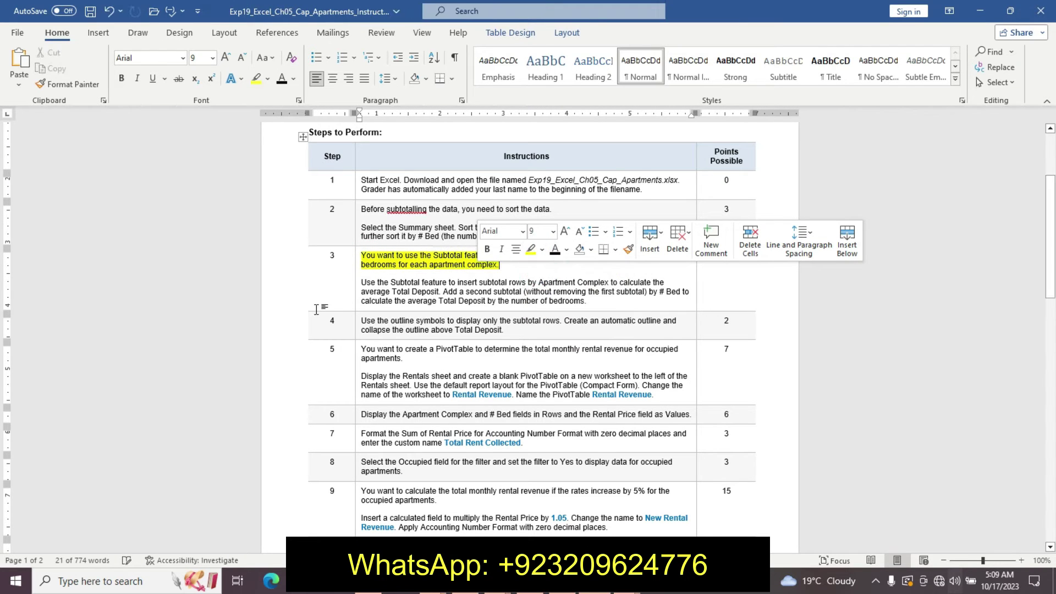
Format step 3's Subtotal instruction paragraph as 12 pt bold text with turquoise highlighting
{"action": "left_click", "coordinate": [363, 282]}
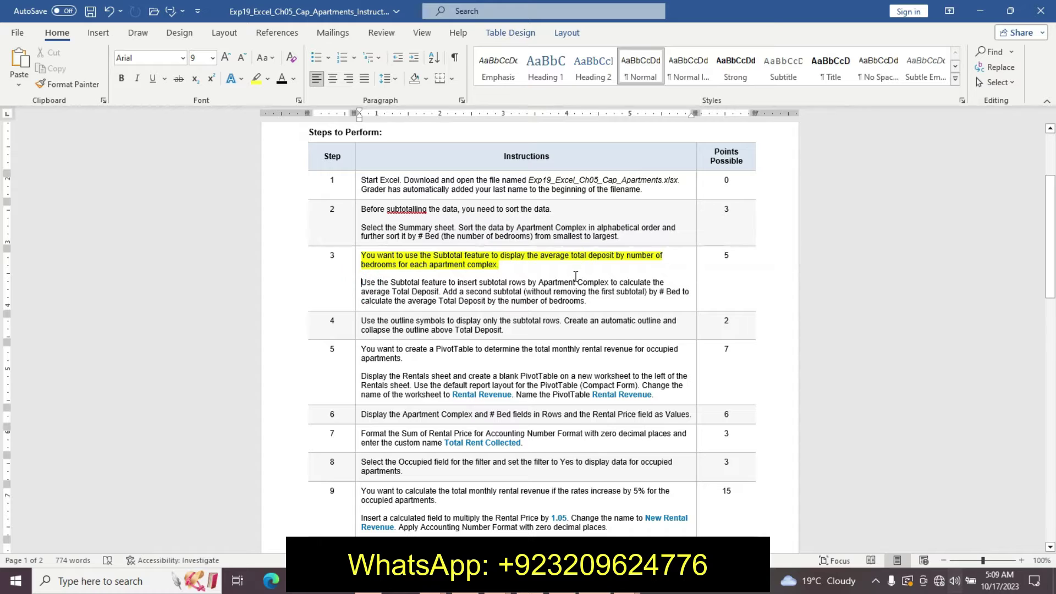
{"action": "mouse_move", "coordinate": [603, 285]}
{"action": "left_mouse_down"}
{"action": "mouse_move", "coordinate": [621, 315]}
{"action": "mouse_move", "coordinate": [606, 296]}
{"action": "left_mouse_up"}
{"action": "left_click", "coordinate": [605, 295]}
{"action": "left_click_drag", "start_coordinate": [364, 282], "coordinate": [608, 303]}
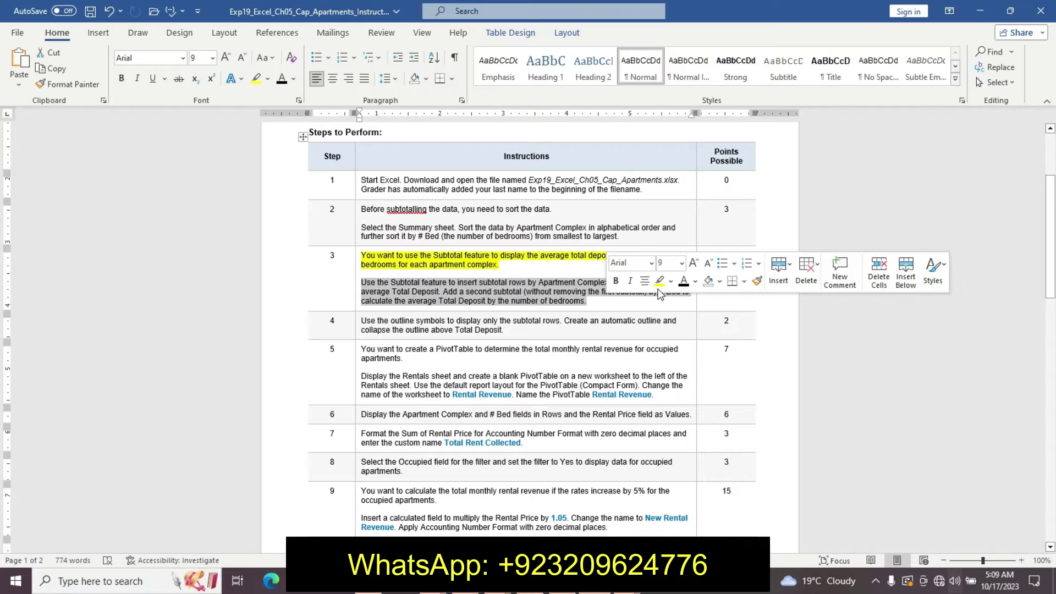
{"action": "left_click", "coordinate": [681, 264]}
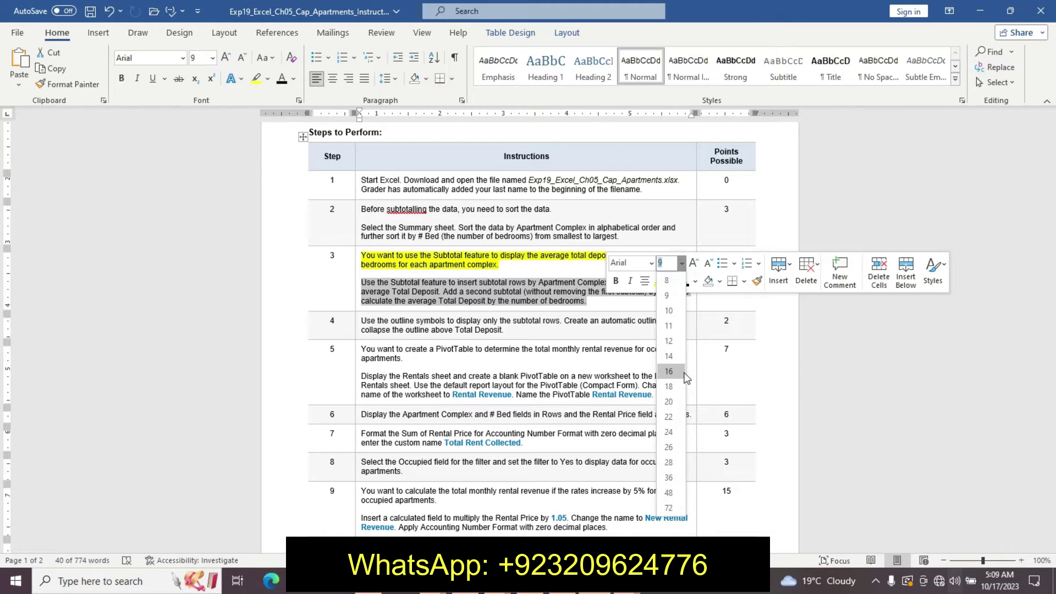
{"action": "left_click", "coordinate": [669, 341]}
{"action": "left_click", "coordinate": [616, 282]}
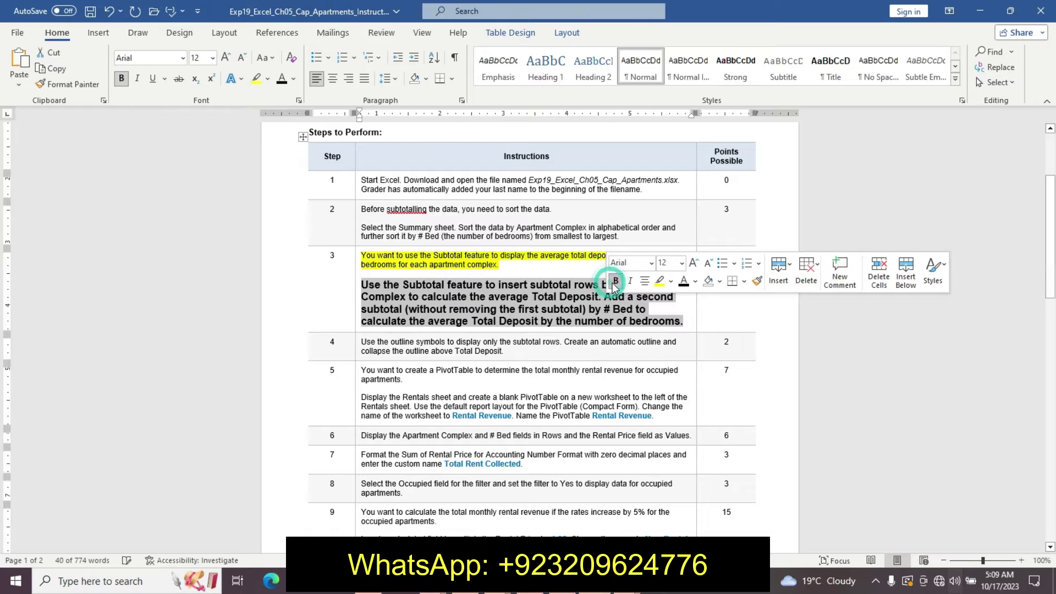
{"action": "left_click", "coordinate": [671, 281]}
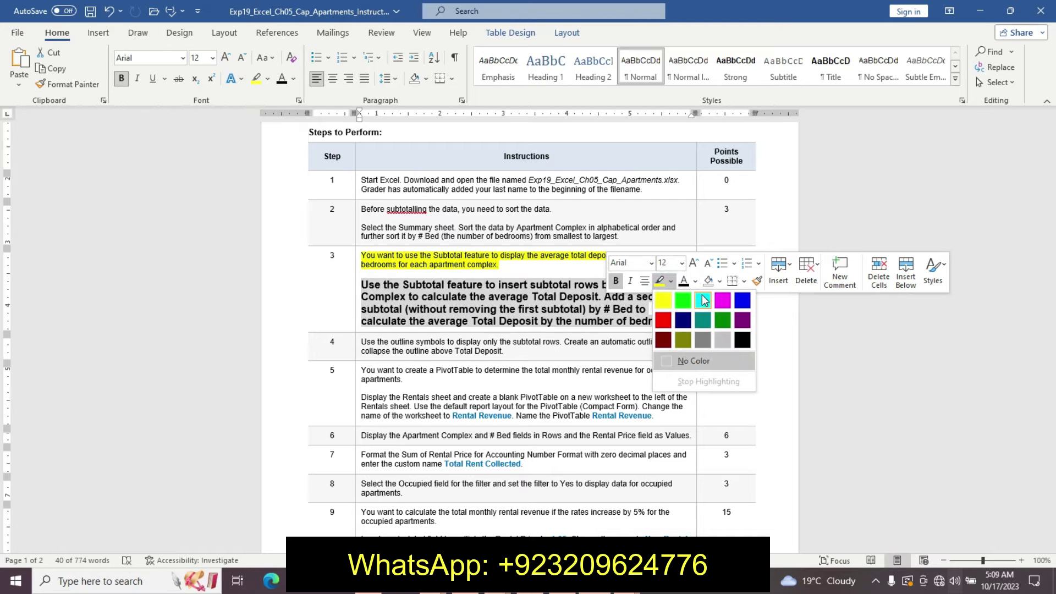
{"action": "left_click", "coordinate": [702, 300]}
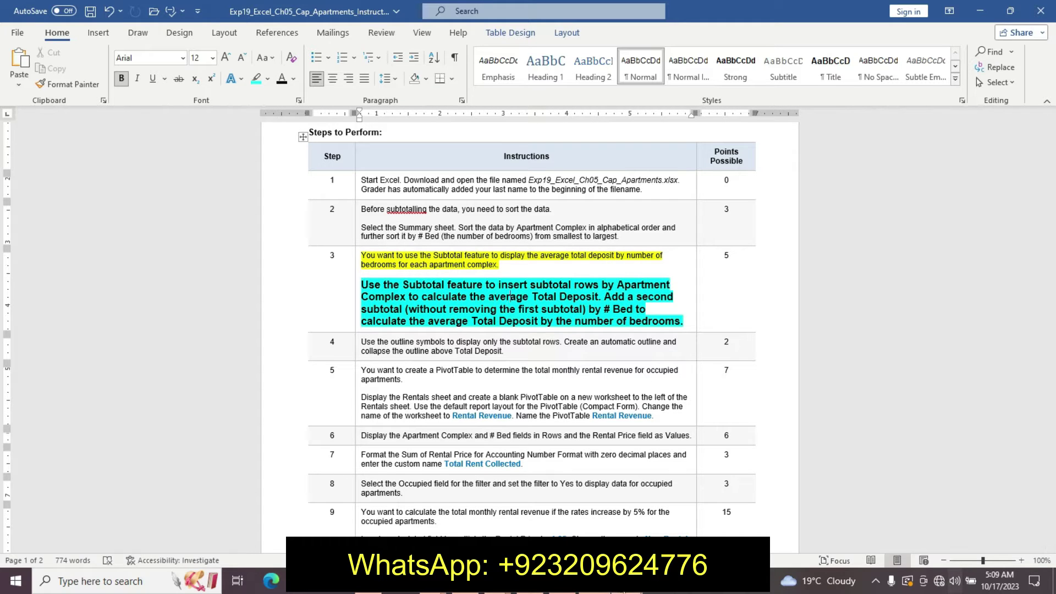
Switch to the Excel workbook and start a subtotal of the Summary data at each change in Apartment Complex
{"action": "left_click", "coordinate": [626, 582]}
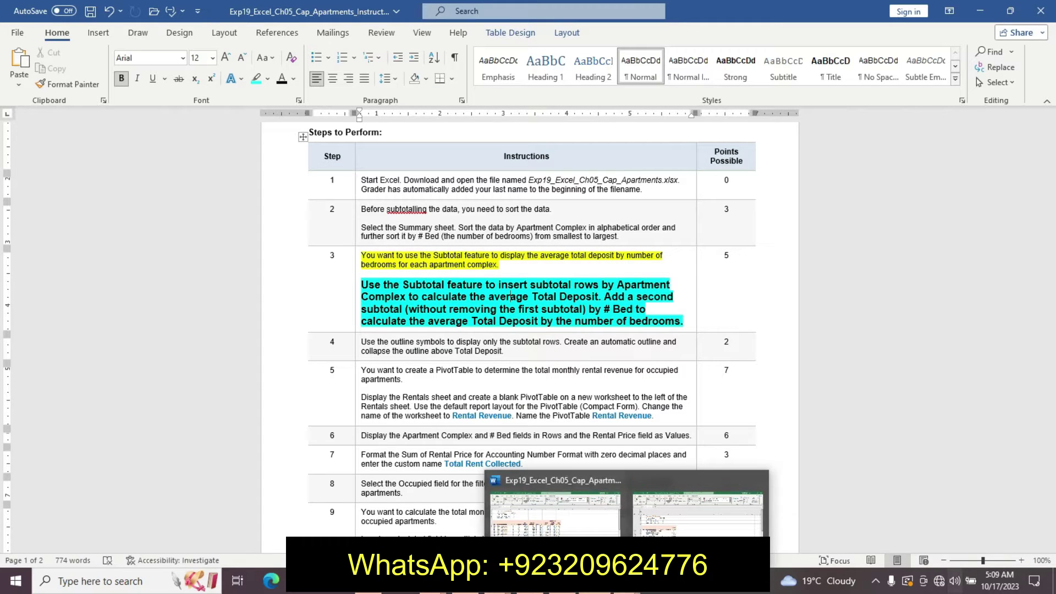
{"action": "mouse_move", "coordinate": [626, 582]}
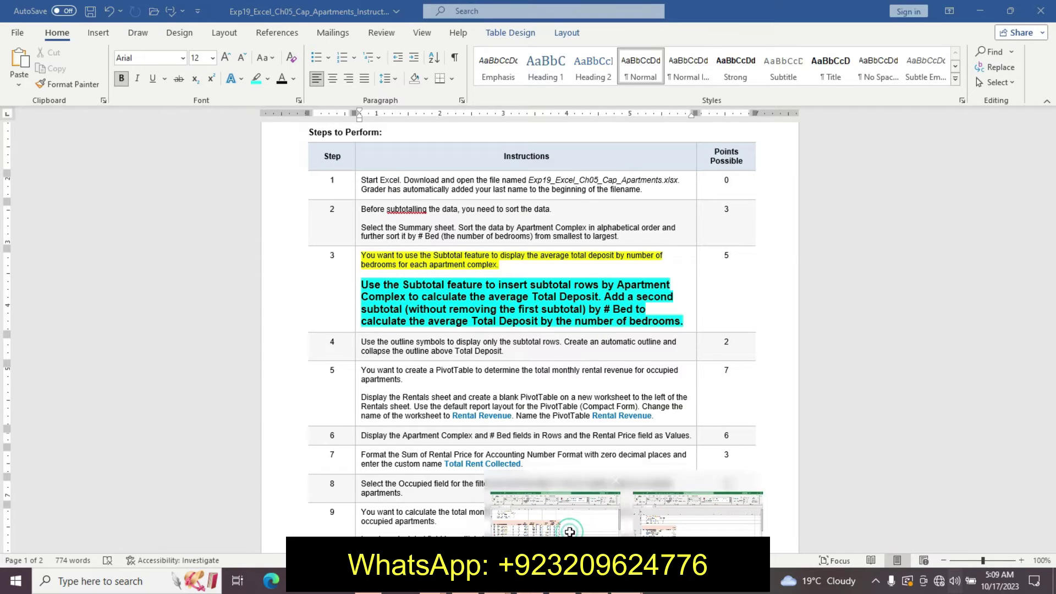
{"action": "left_click", "coordinate": [555, 512]}
{"action": "left_click", "coordinate": [449, 293]}
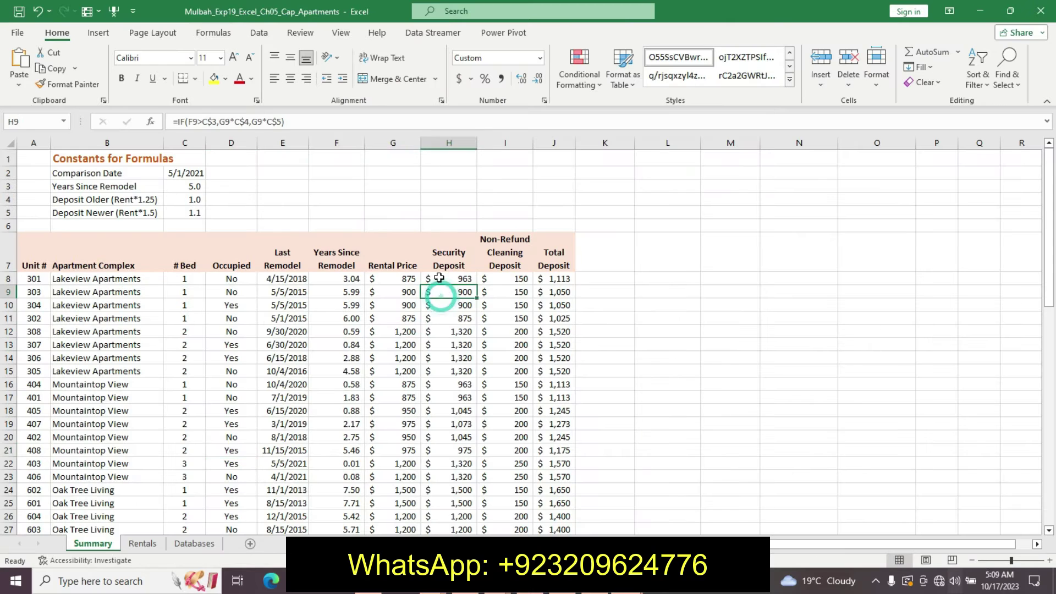
{"action": "left_click", "coordinate": [258, 33]}
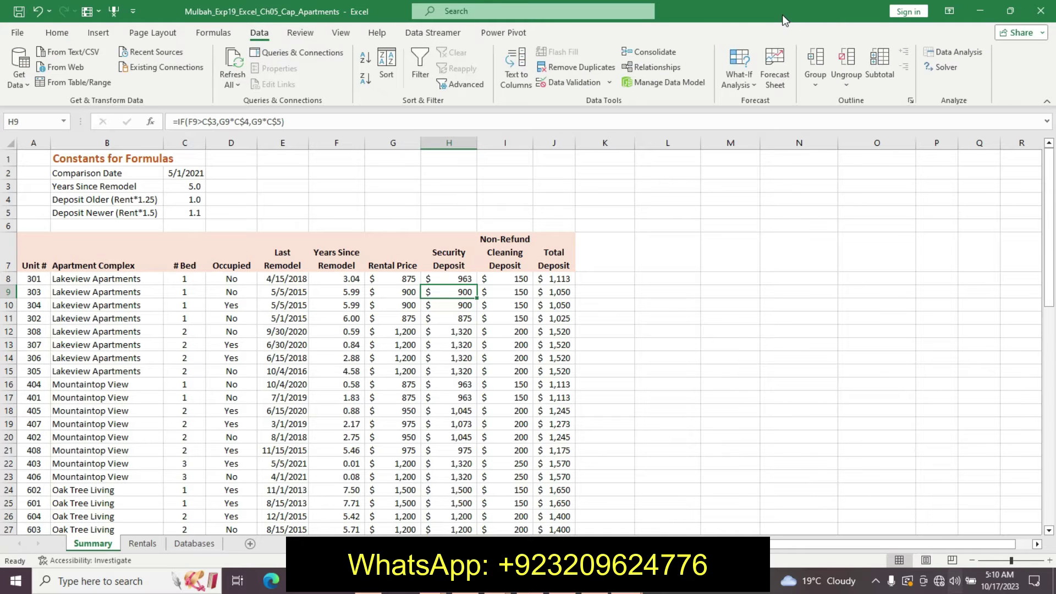
{"action": "left_click", "coordinate": [887, 61]}
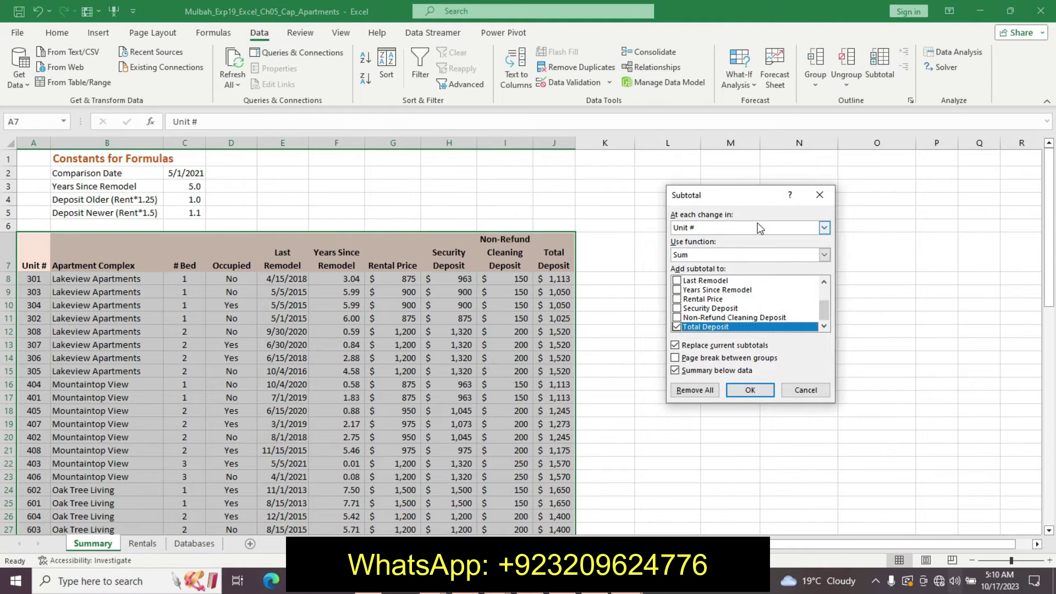
{"action": "left_click", "coordinate": [824, 228]}
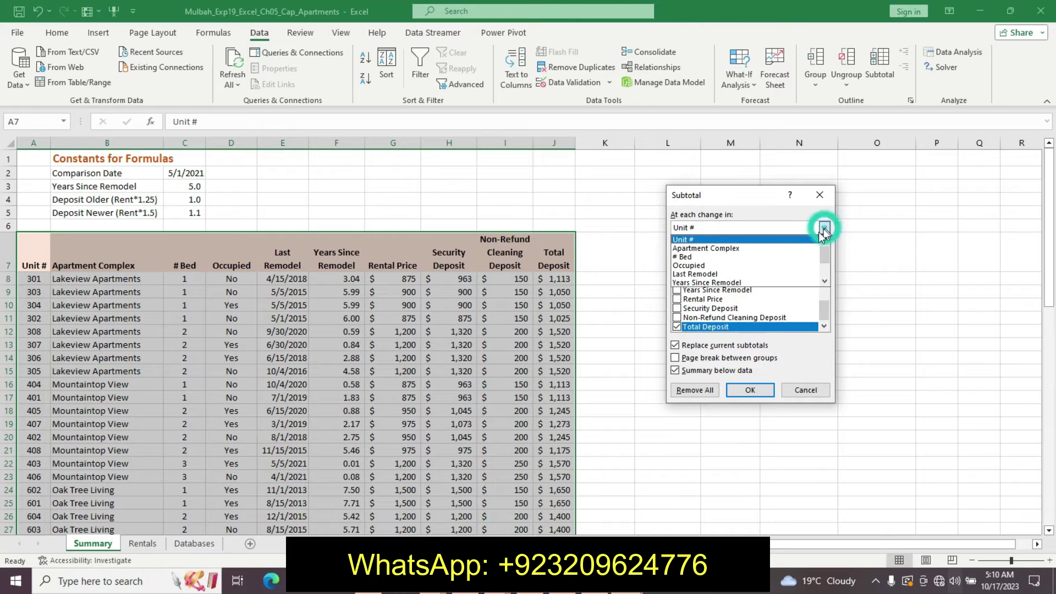
{"action": "left_click", "coordinate": [785, 248]}
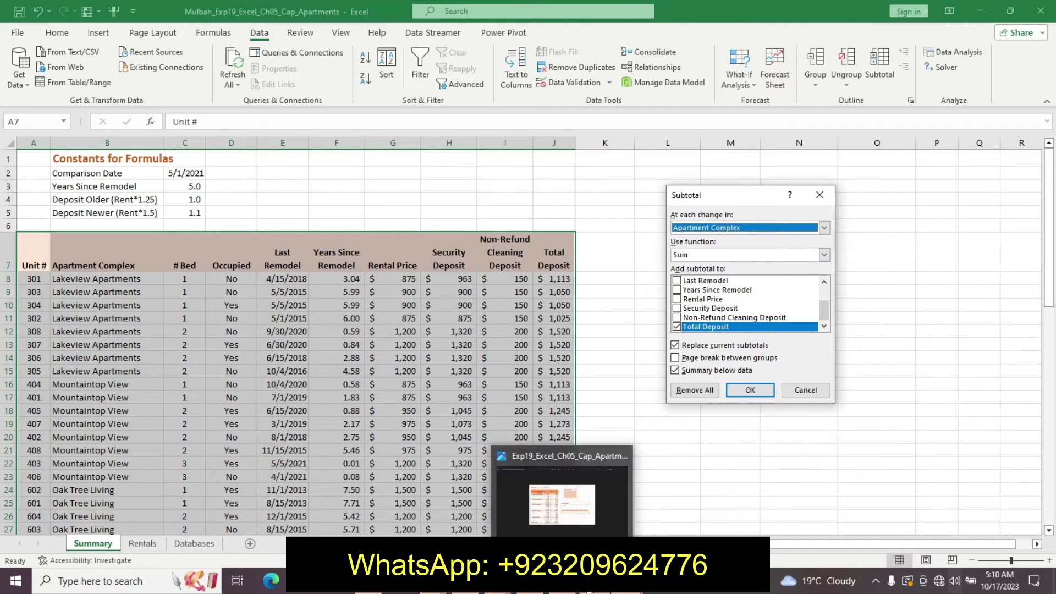
Check step 3 in the Word instructions, return to the workbook and apply the subtotal with the Average function on Total Deposit
{"action": "left_click", "coordinate": [589, 586]}
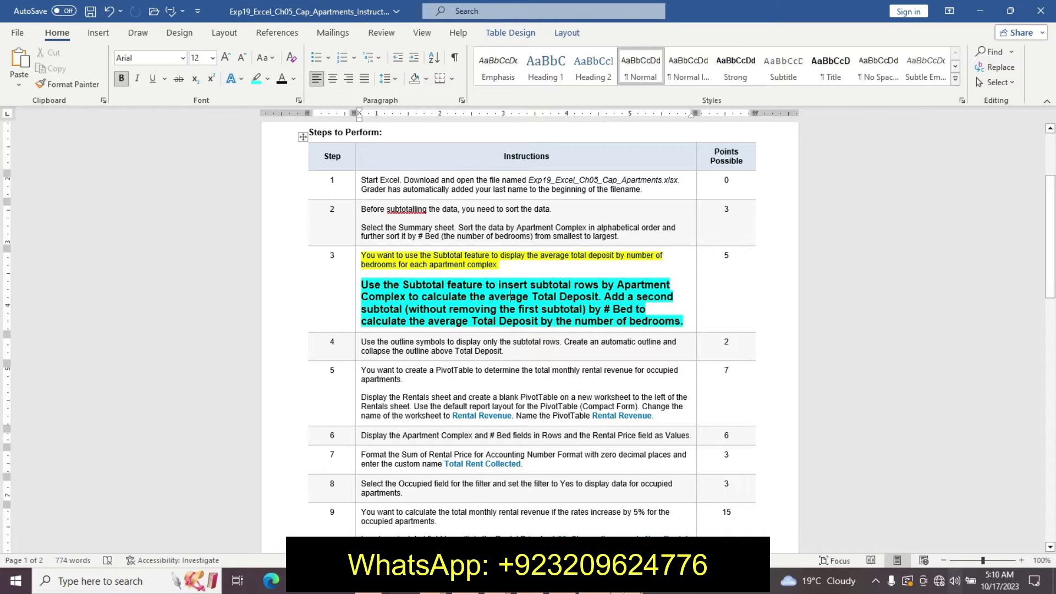
{"action": "mouse_move", "coordinate": [632, 583]}
{"action": "left_click", "coordinate": [699, 556]}
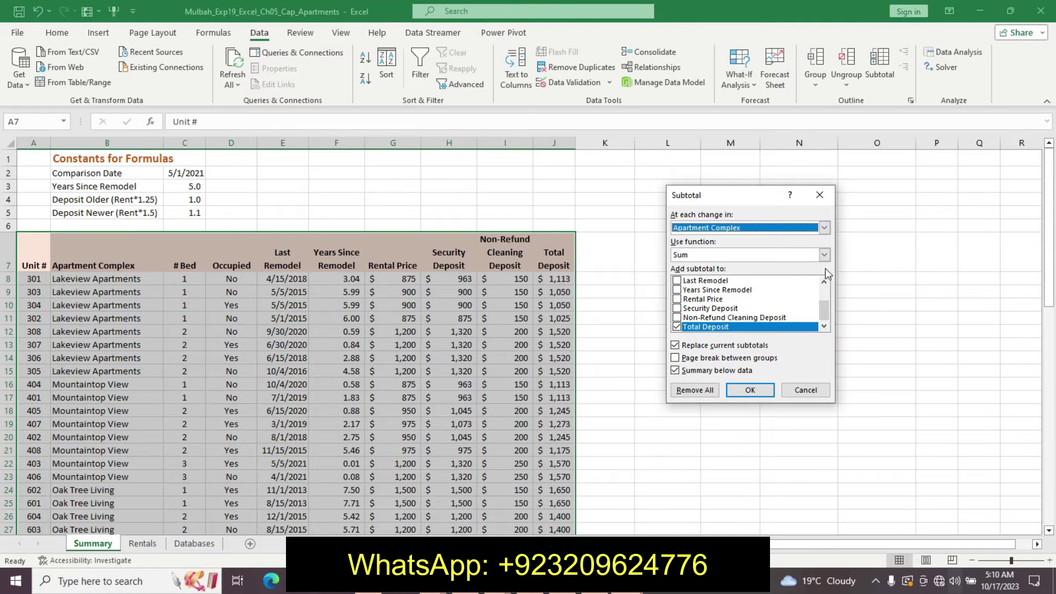
{"action": "left_click", "coordinate": [824, 254]}
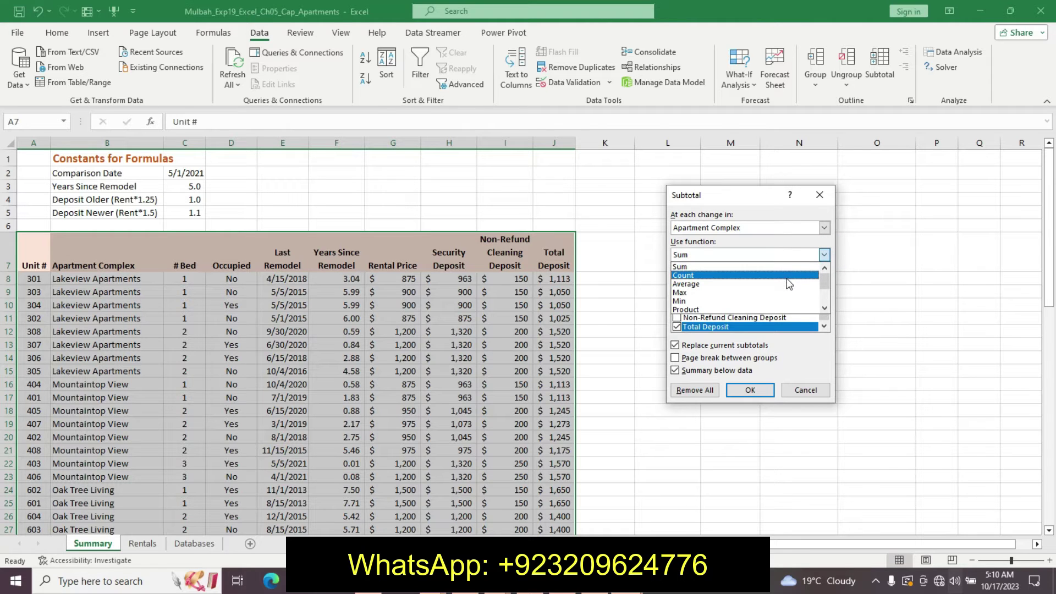
{"action": "left_click", "coordinate": [790, 284]}
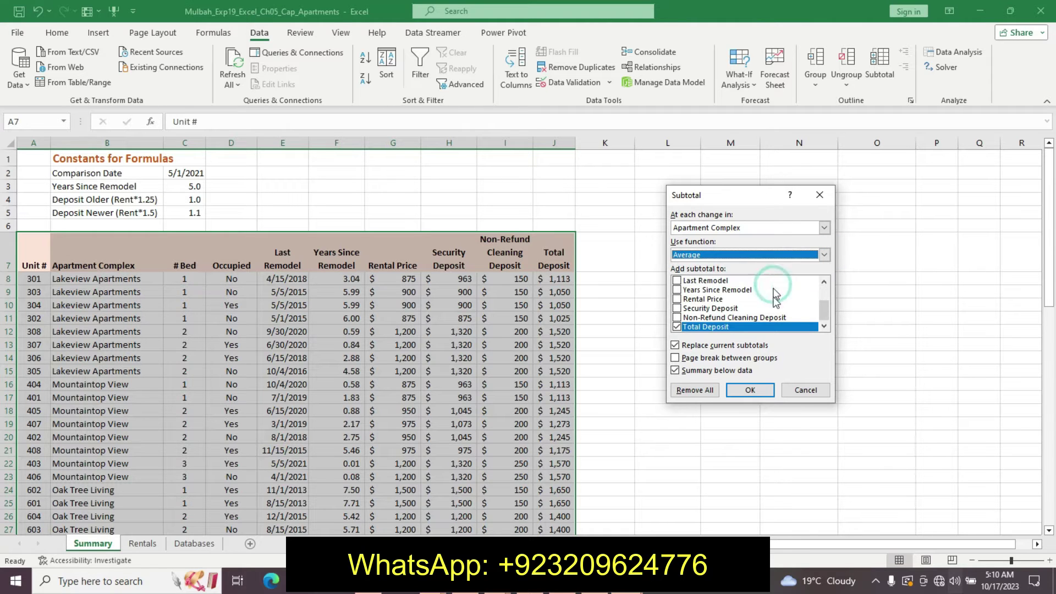
{"action": "left_click", "coordinate": [768, 390]}
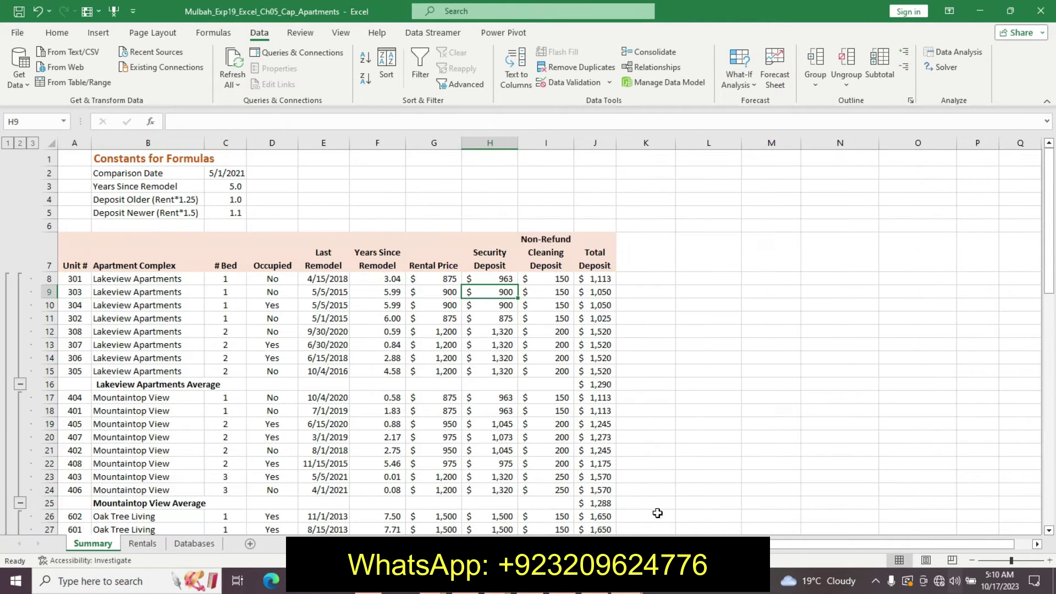
Recheck step 3 in Word, then add a second Average subtotal of Total Deposit by # Bed without replacing the current subtotals
{"action": "key", "text": "alt+Tab"}
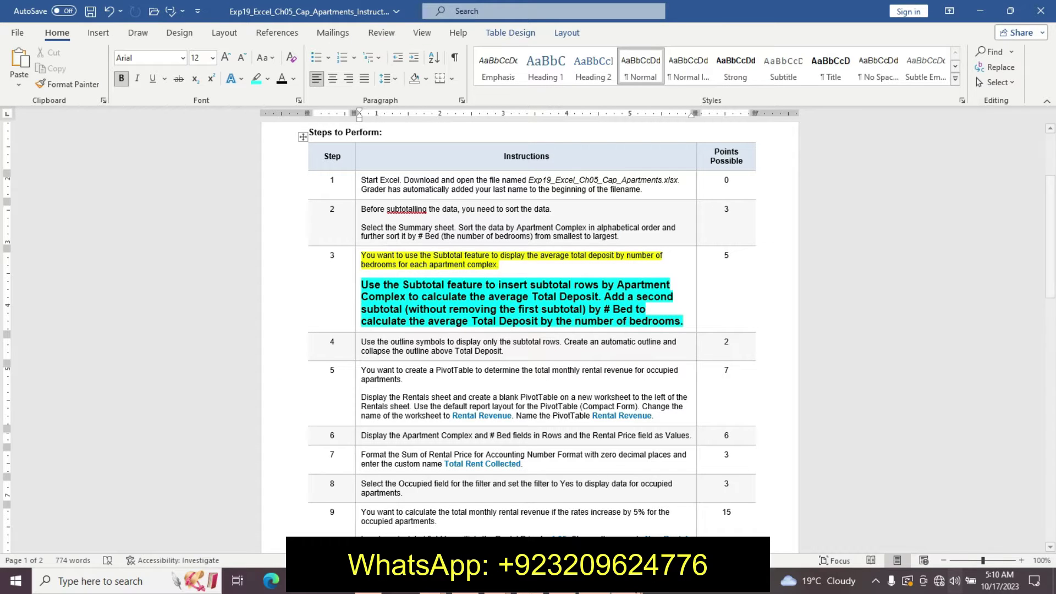
{"action": "mouse_move", "coordinate": [627, 581]}
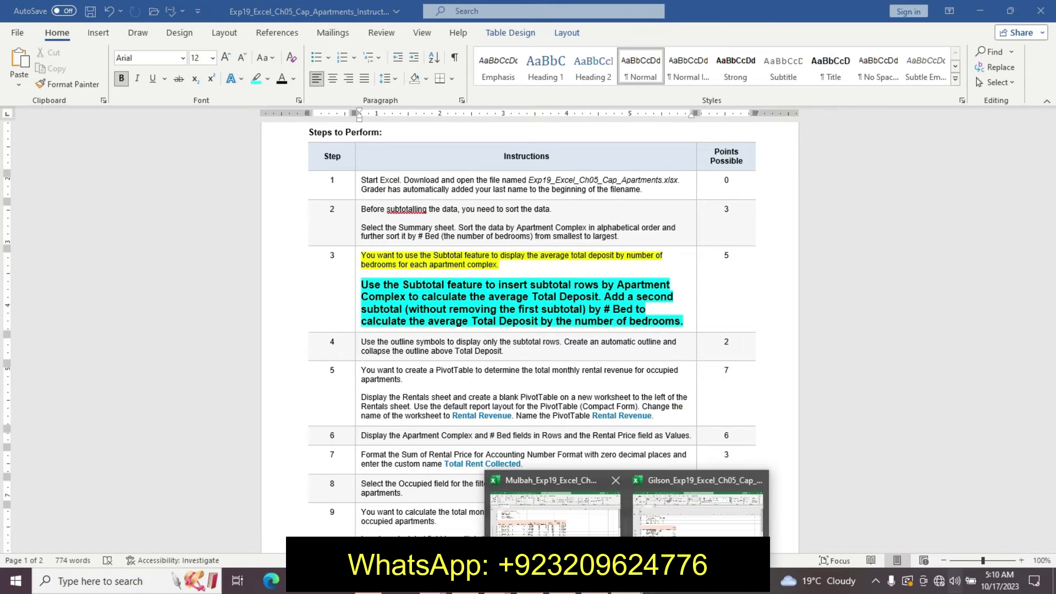
{"action": "left_click", "coordinate": [556, 514]}
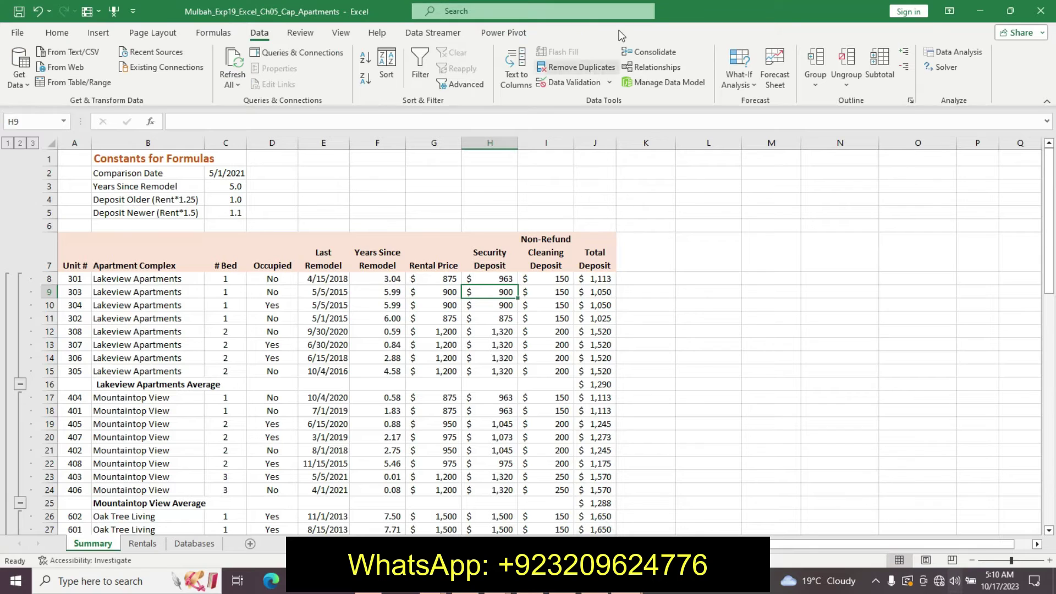
{"action": "left_click", "coordinate": [879, 71]}
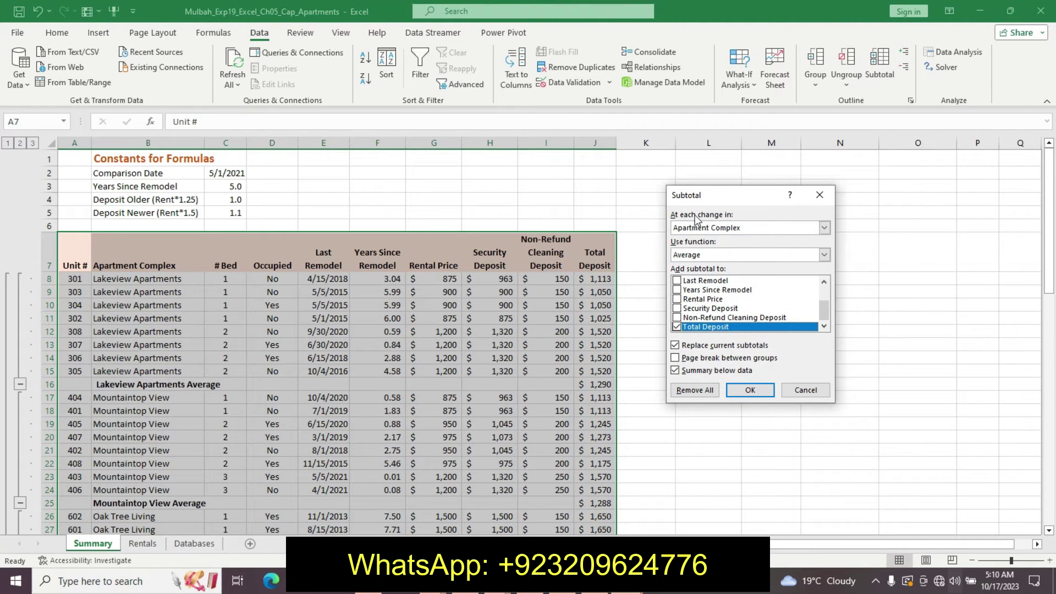
{"action": "left_click", "coordinate": [825, 228]}
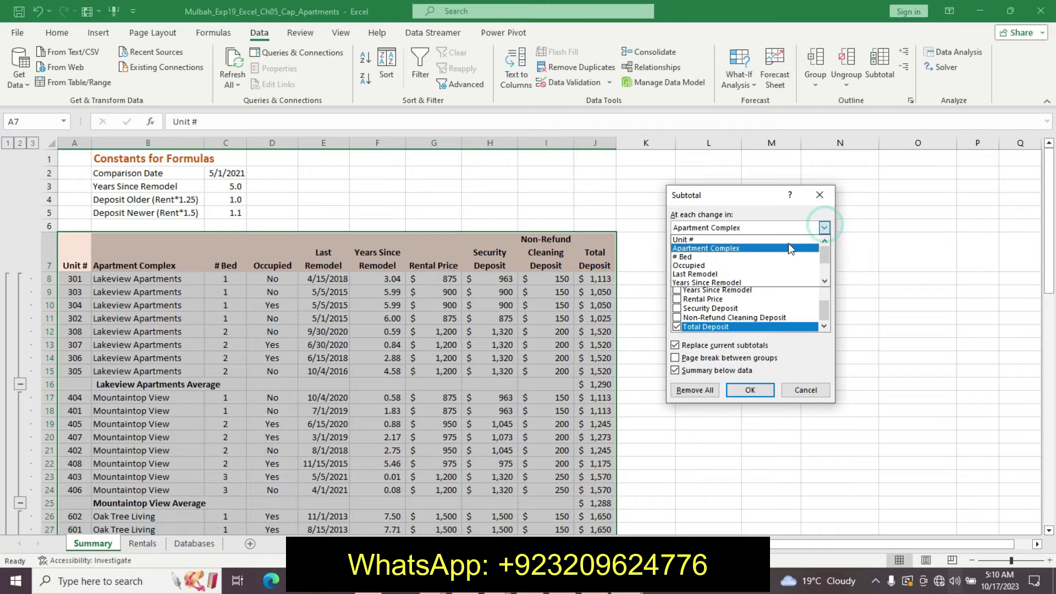
{"action": "left_click", "coordinate": [762, 257]}
{"action": "left_click", "coordinate": [677, 346]}
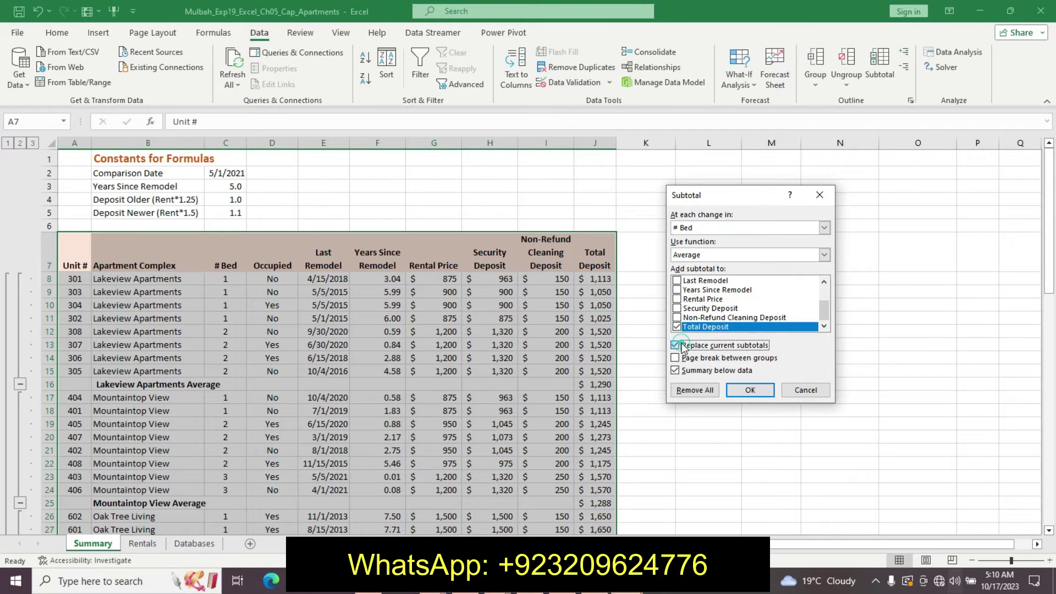
{"action": "left_click", "coordinate": [750, 391]}
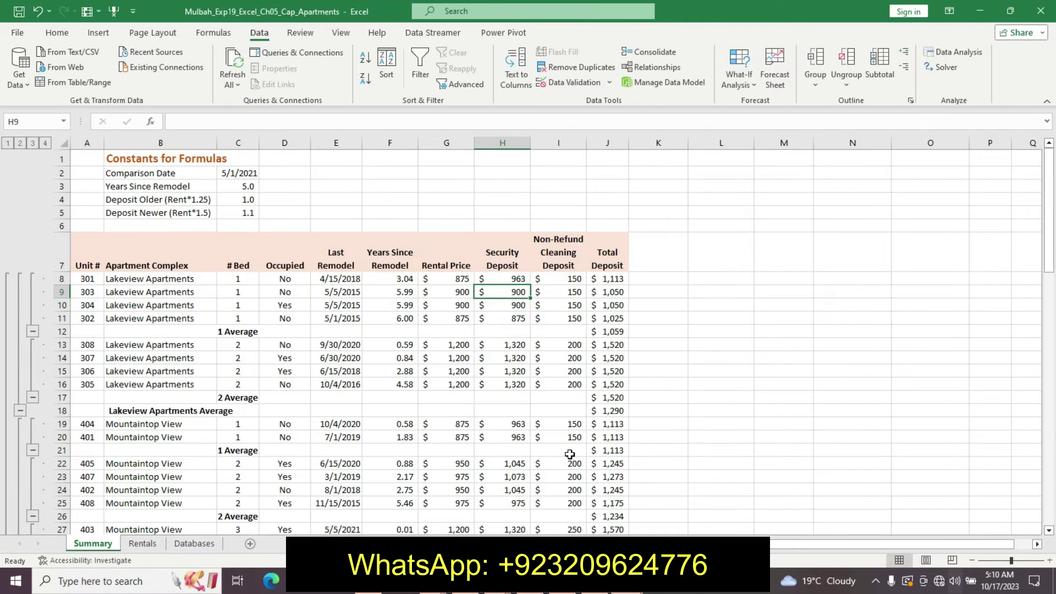
Switch to the Word instructions document and undo the highlighting and text formatting in step 3
{"action": "key", "text": "alt+Tab"}
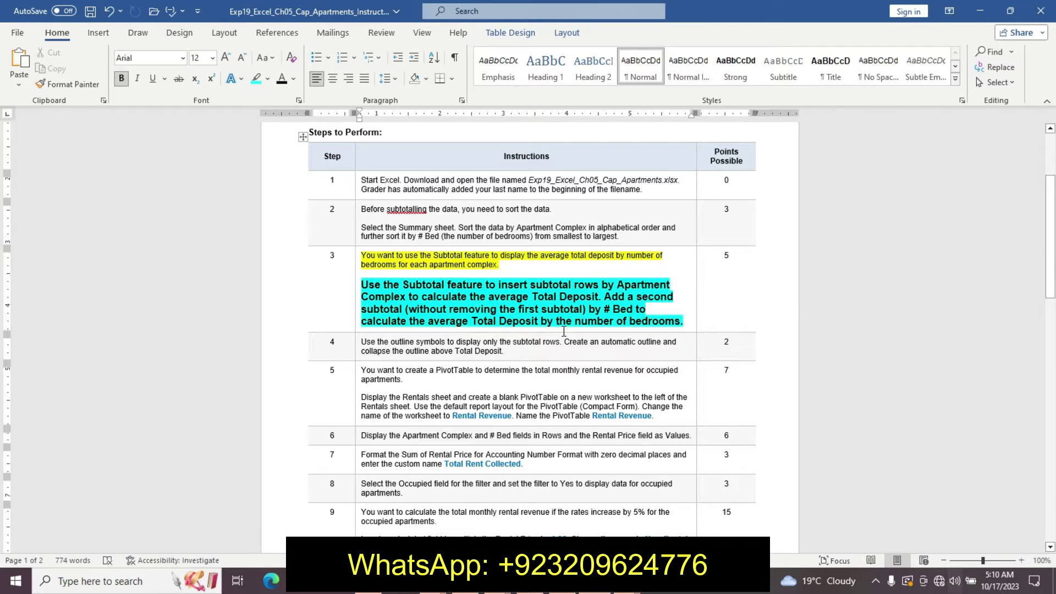
{"action": "key", "text": "ctrl+z"}
{"action": "key", "text": "ctrl+z"}
{"action": "key", "text": "ctrl+z"}
{"action": "key", "text": "ctrl+z"}
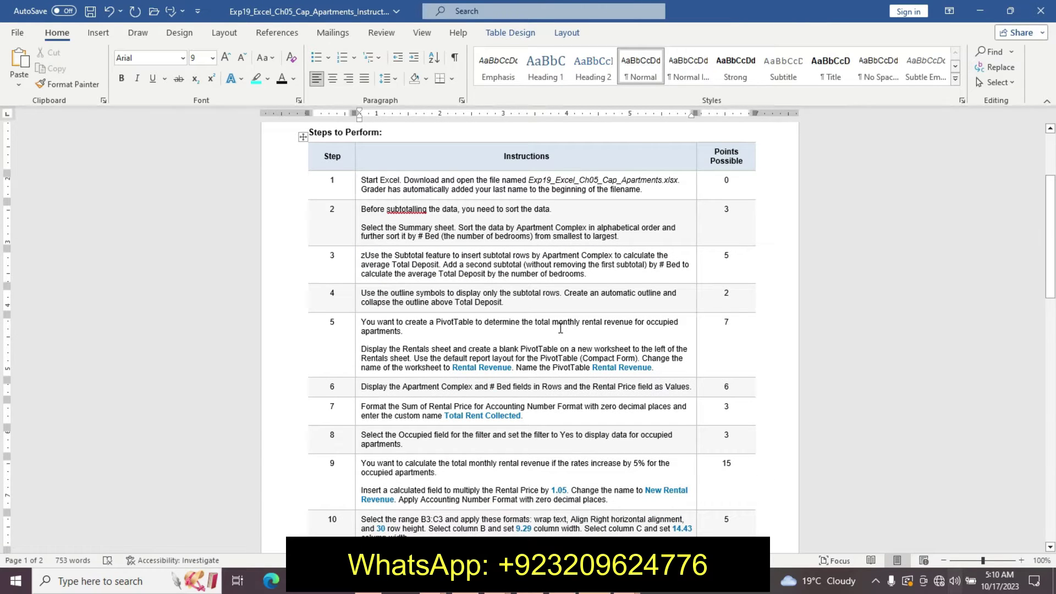
{"action": "key", "text": "ctrl+z"}
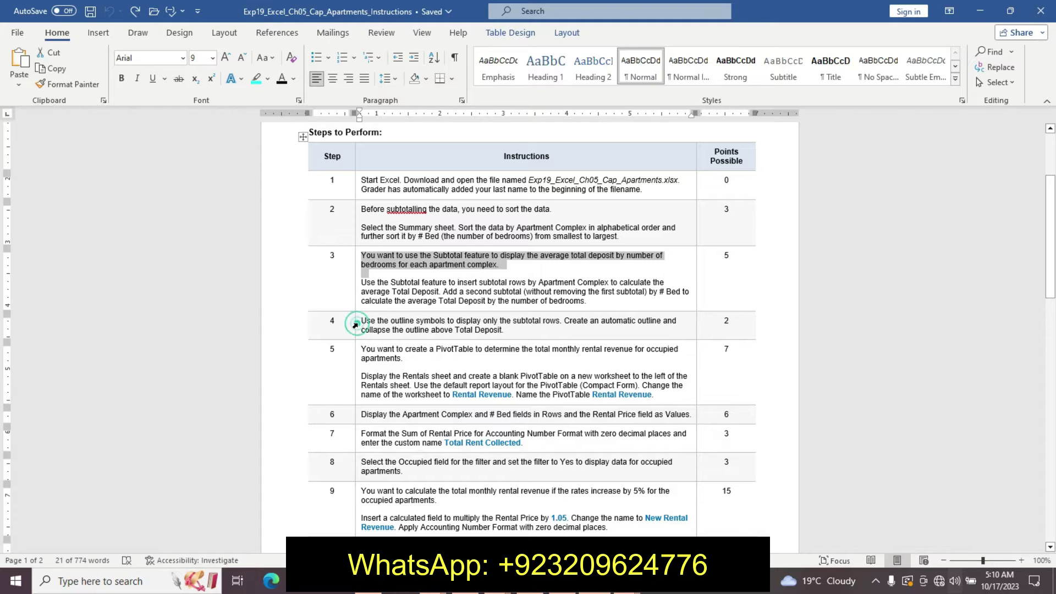
Format step 4's outline instruction as 14 pt bold text with turquoise highlighting
{"action": "left_click", "coordinate": [358, 325]}
{"action": "left_click", "coordinate": [434, 284]}
{"action": "left_click", "coordinate": [420, 377]}
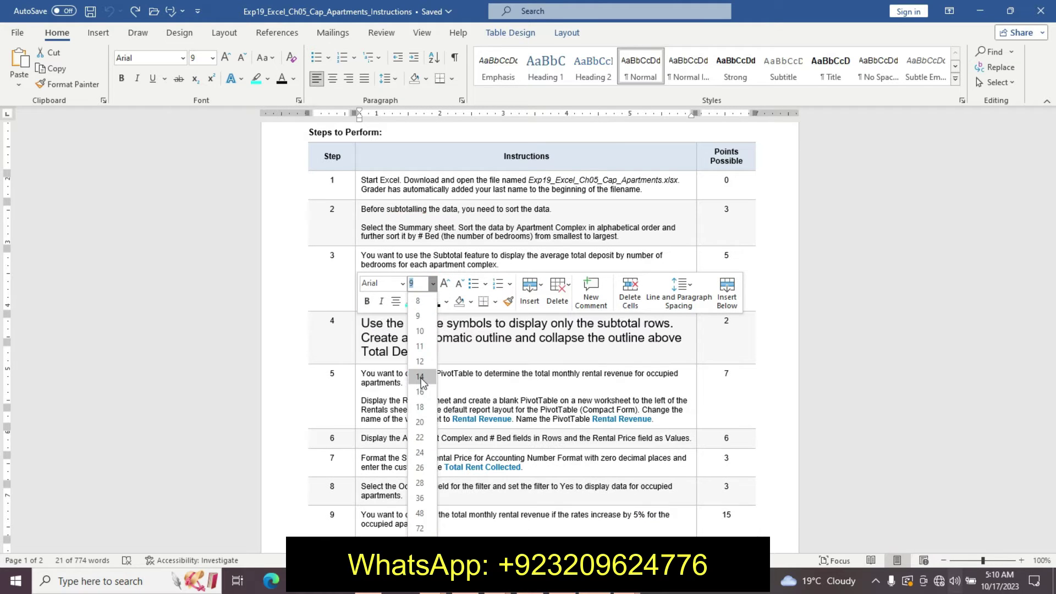
{"action": "left_click", "coordinate": [367, 301]}
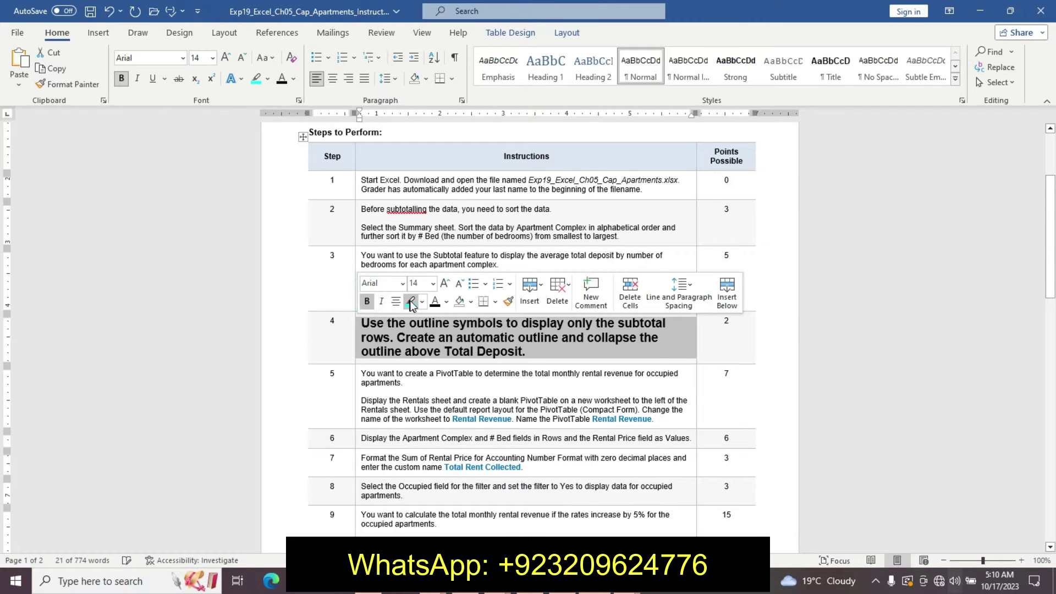
{"action": "left_click", "coordinate": [410, 300]}
{"action": "left_click", "coordinate": [386, 327]}
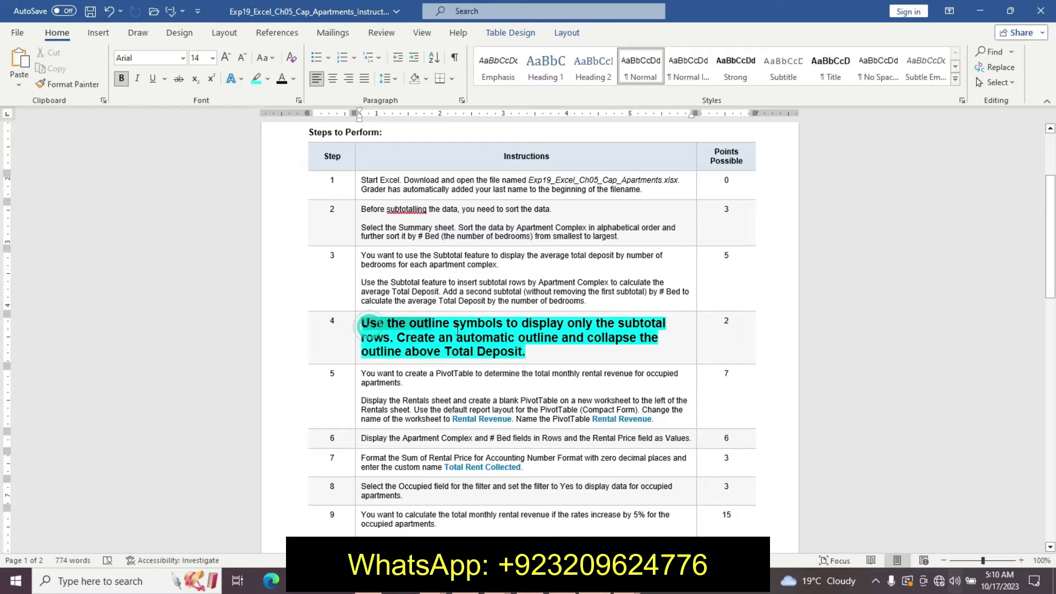
{"action": "triple_click", "coordinate": [489, 345]}
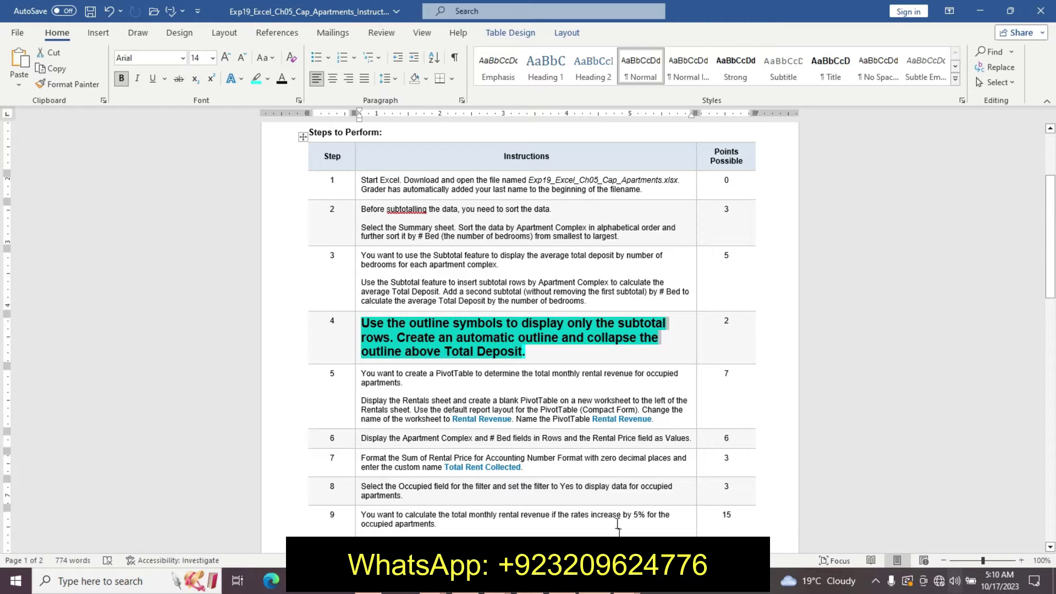
Switch to the Excel workbook and create an automatic outline on the Summary sheet, modifying the existing outline
{"action": "left_click", "coordinate": [627, 582]}
{"action": "left_click", "coordinate": [542, 479]}
{"action": "left_click", "coordinate": [548, 344]}
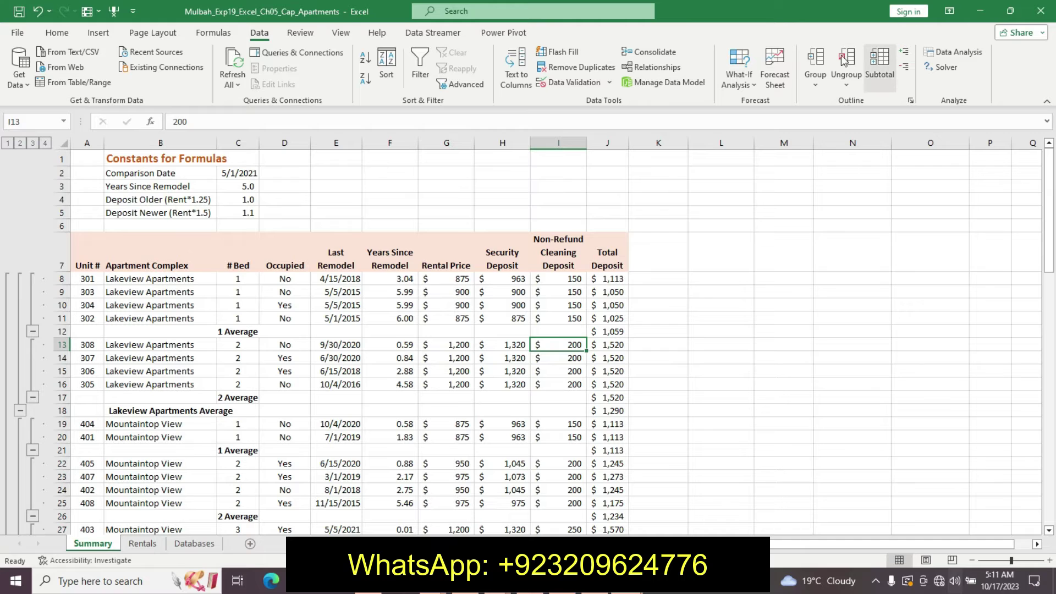
{"action": "left_click", "coordinate": [820, 82]}
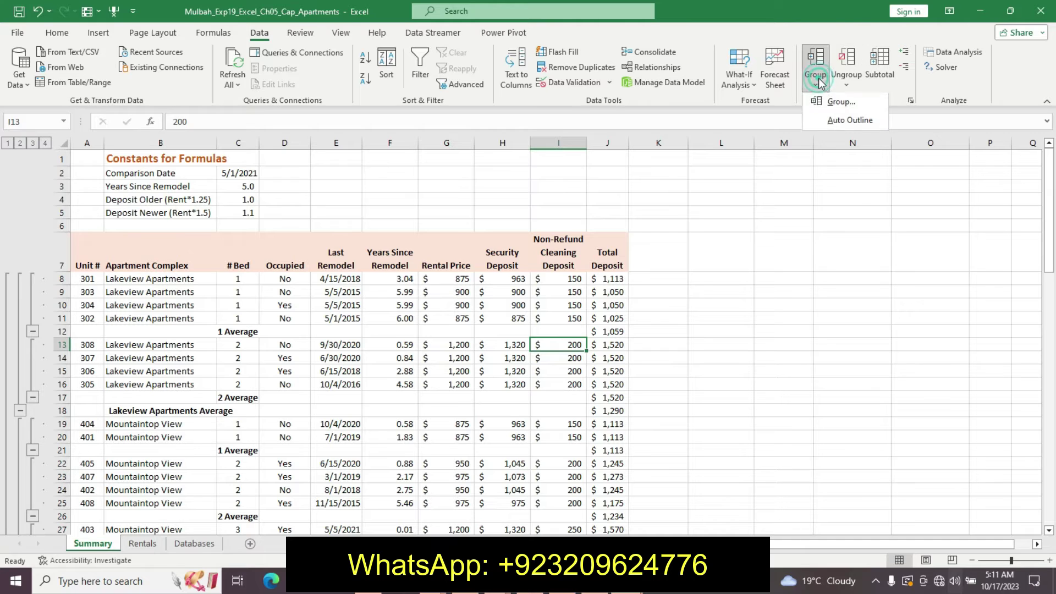
{"action": "left_click", "coordinate": [837, 114]}
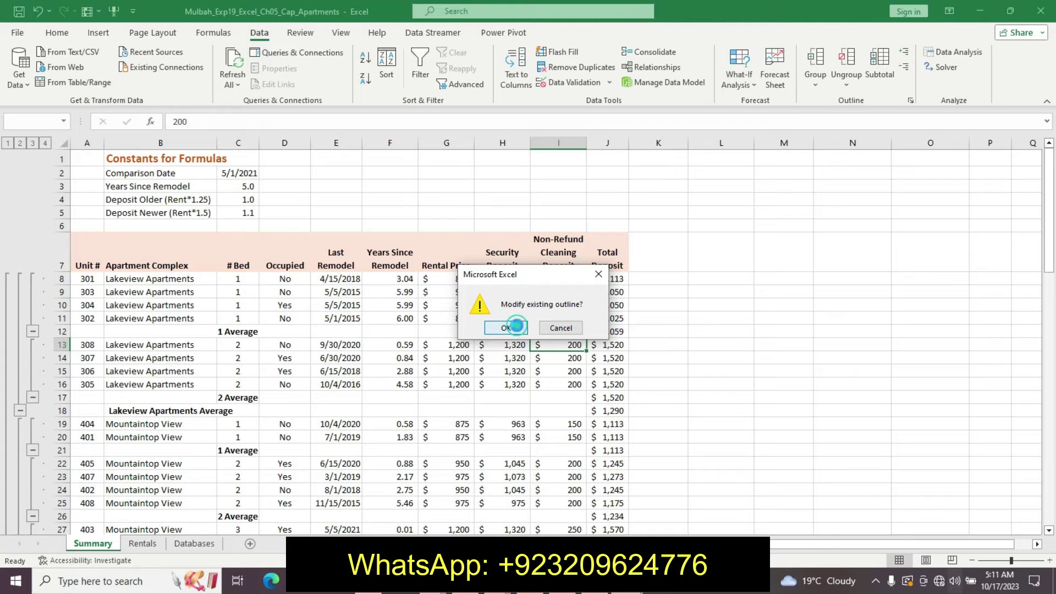
{"action": "left_click", "coordinate": [506, 328]}
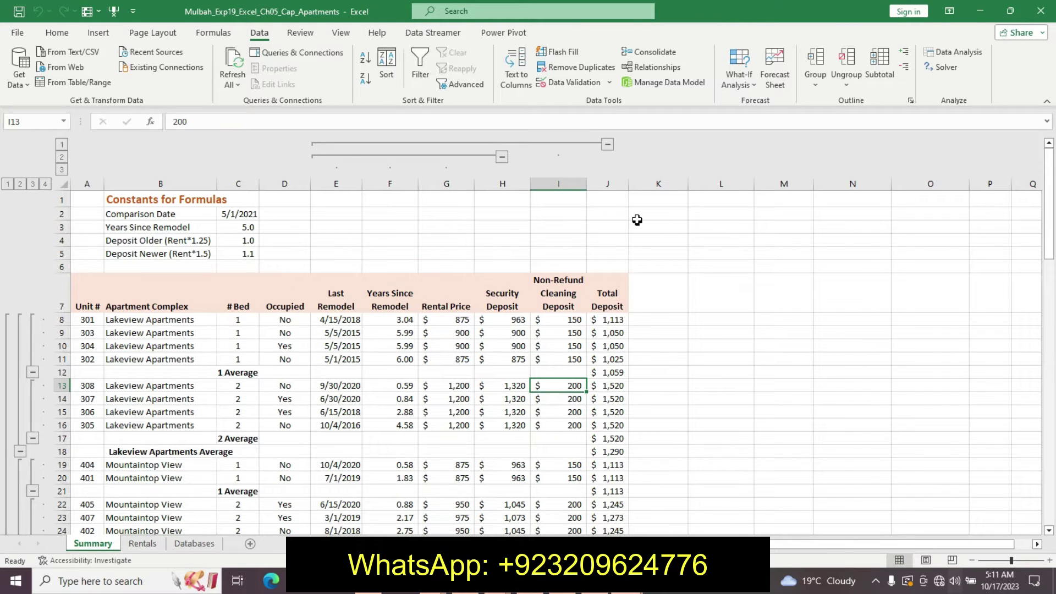
Collapse the column outline above Total Deposit and the row groups for Lakeview Apartments, Mountaintop View and Oak Tree Living
{"action": "left_click", "coordinate": [607, 144]}
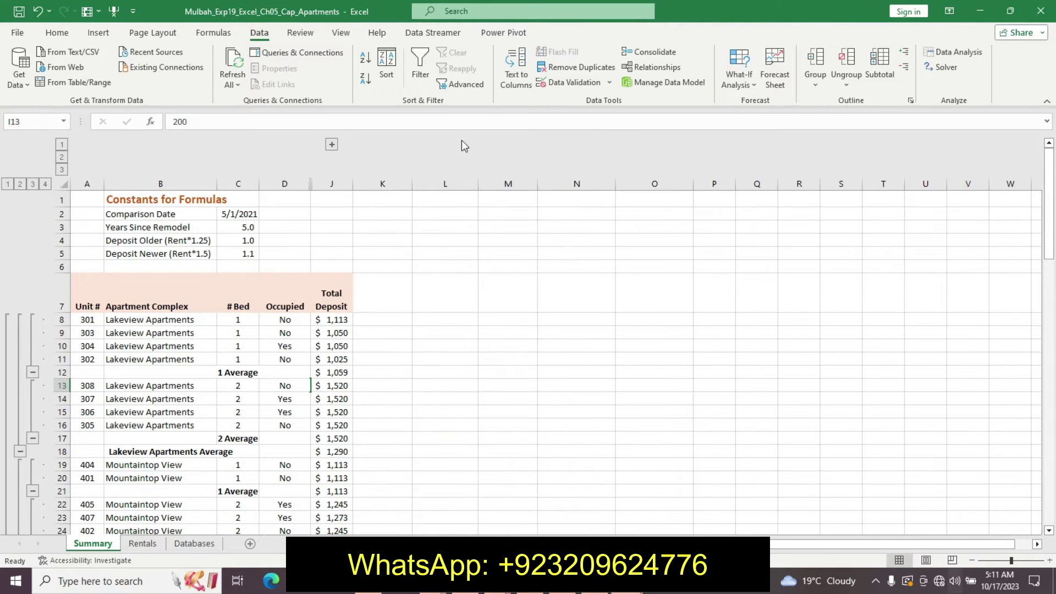
{"action": "left_click", "coordinate": [21, 452]}
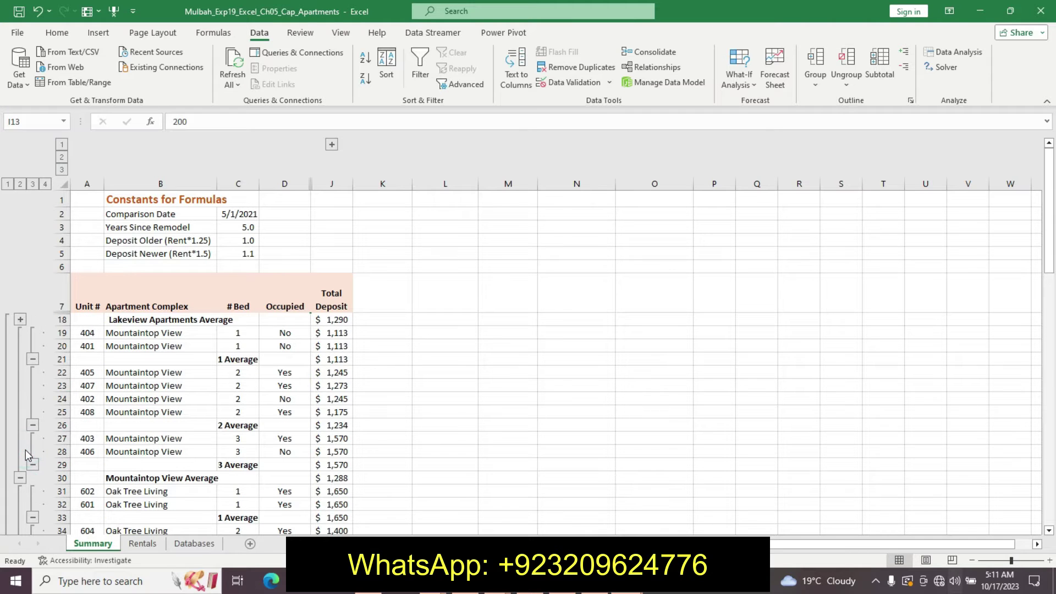
{"action": "left_click", "coordinate": [20, 478]}
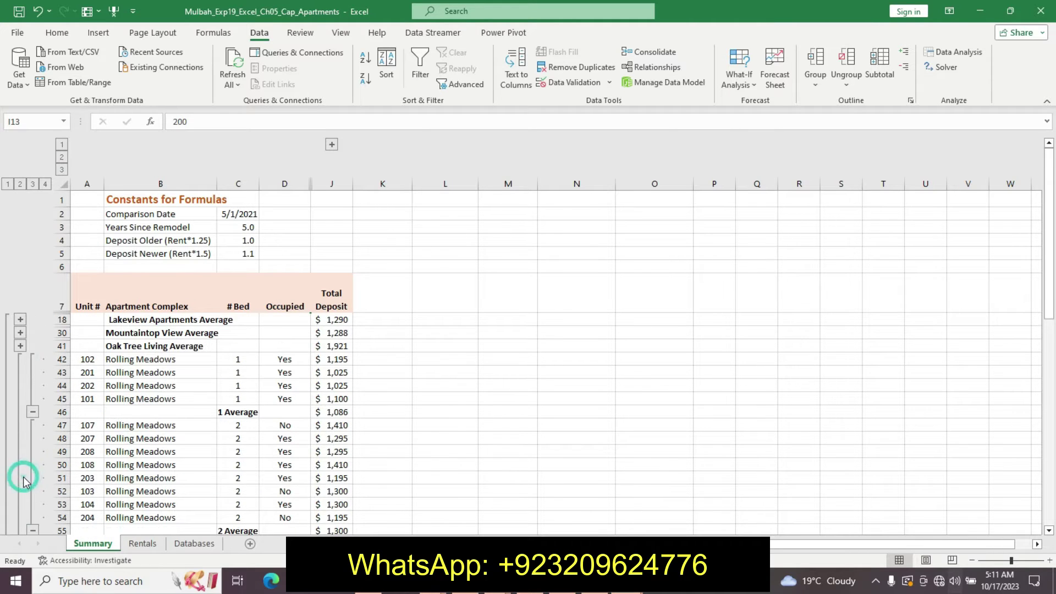
{"action": "key", "text": "alt+Tab"}
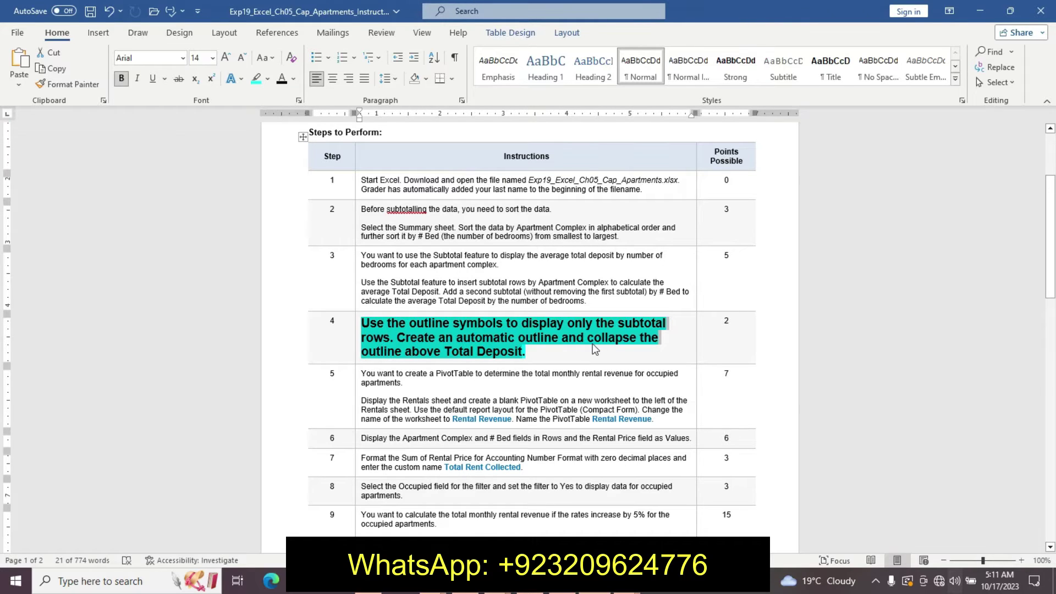
{"action": "left_click", "coordinate": [627, 581]}
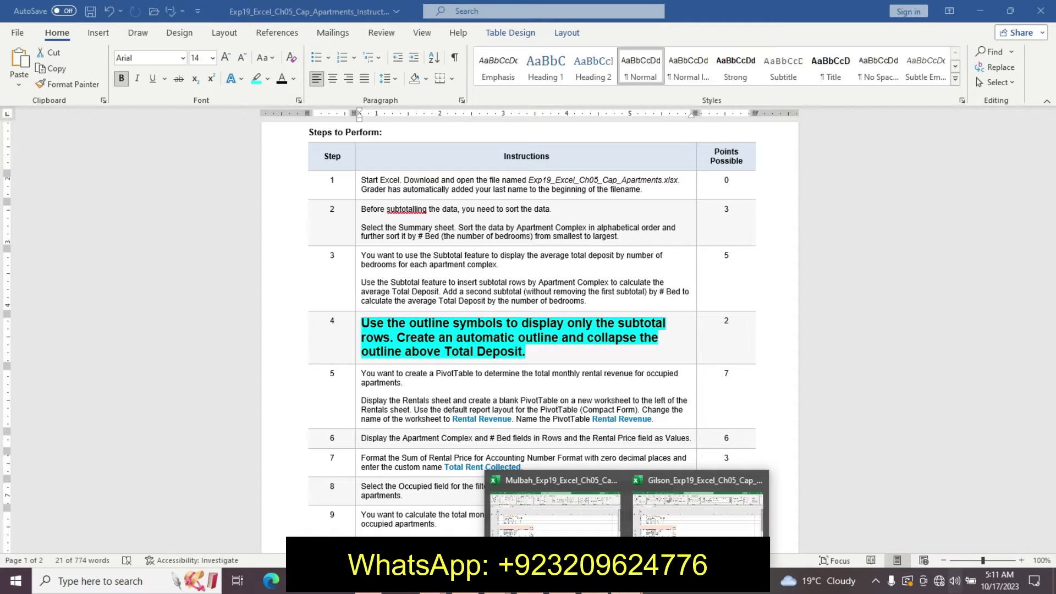
{"action": "left_click", "coordinate": [554, 511]}
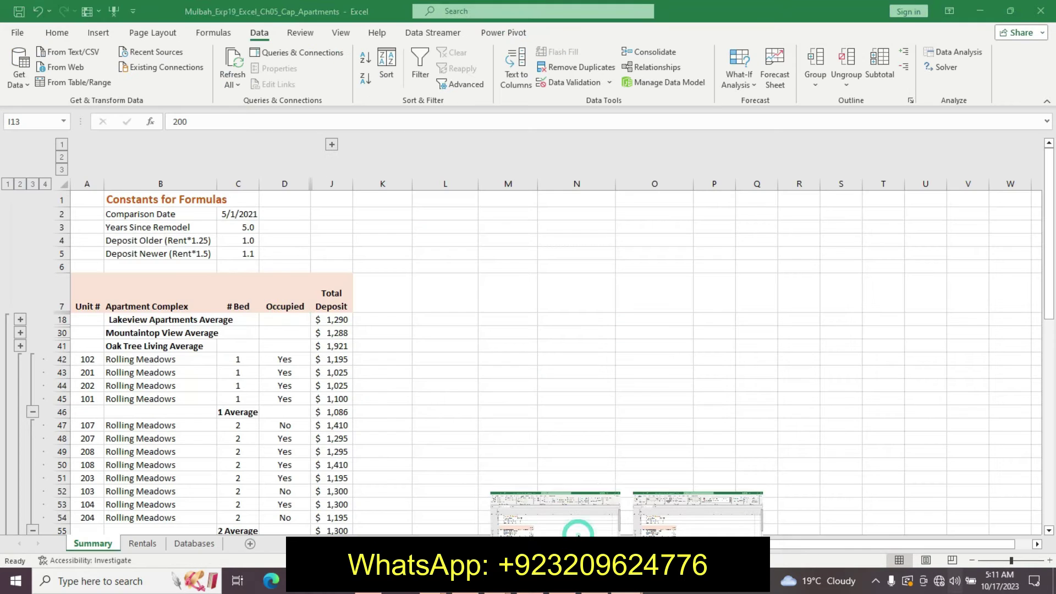
{"action": "left_click", "coordinate": [567, 520]}
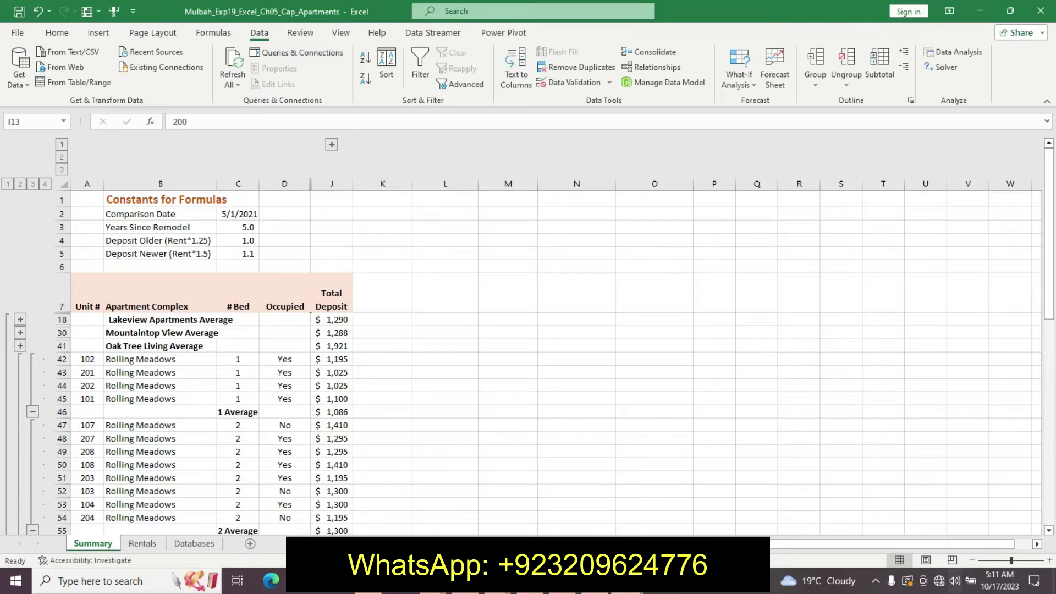
Switch to the Word instructions document and undo the highlighting, bold and font size changes in step 4
{"action": "key", "text": "alt+Tab"}
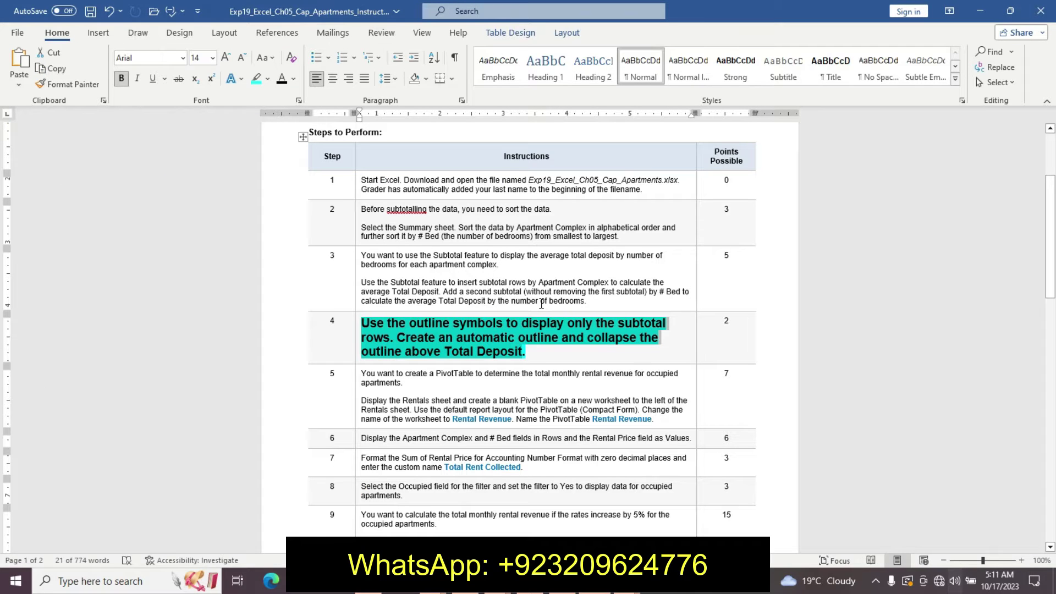
{"action": "key", "text": "ctrl+z"}
{"action": "key", "text": "ctrl+z"}
{"action": "key", "text": "ctrl+z"}
{"action": "left_click", "coordinate": [541, 304]}
Highlight step 5's opening sentence about creating a PivotTable in yellow
{"action": "left_click_drag", "start_coordinate": [364, 349], "coordinate": [405, 358]}
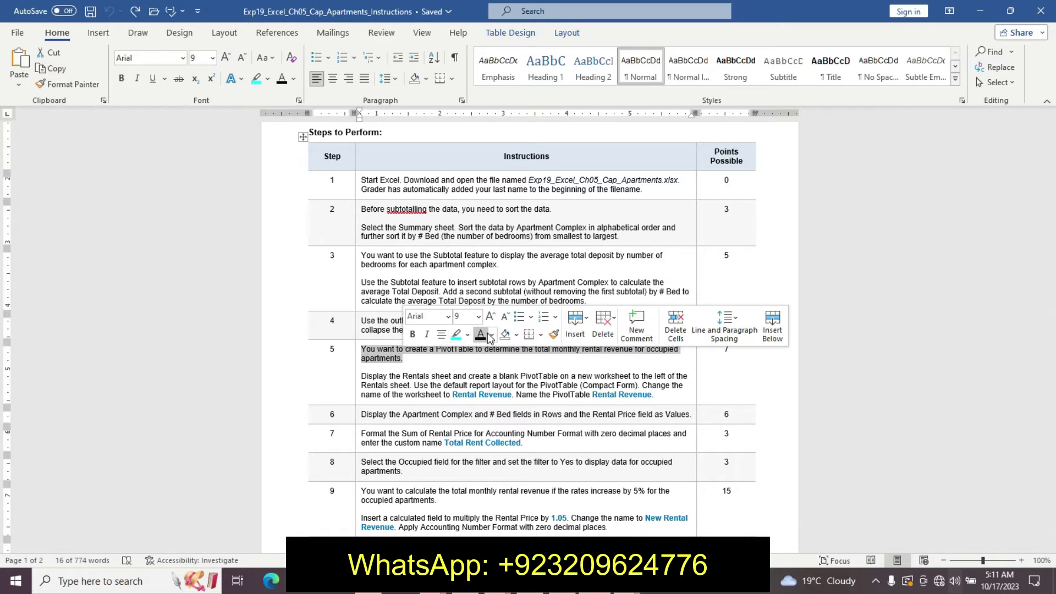
{"action": "left_click", "coordinate": [468, 334]}
{"action": "left_click", "coordinate": [457, 352]}
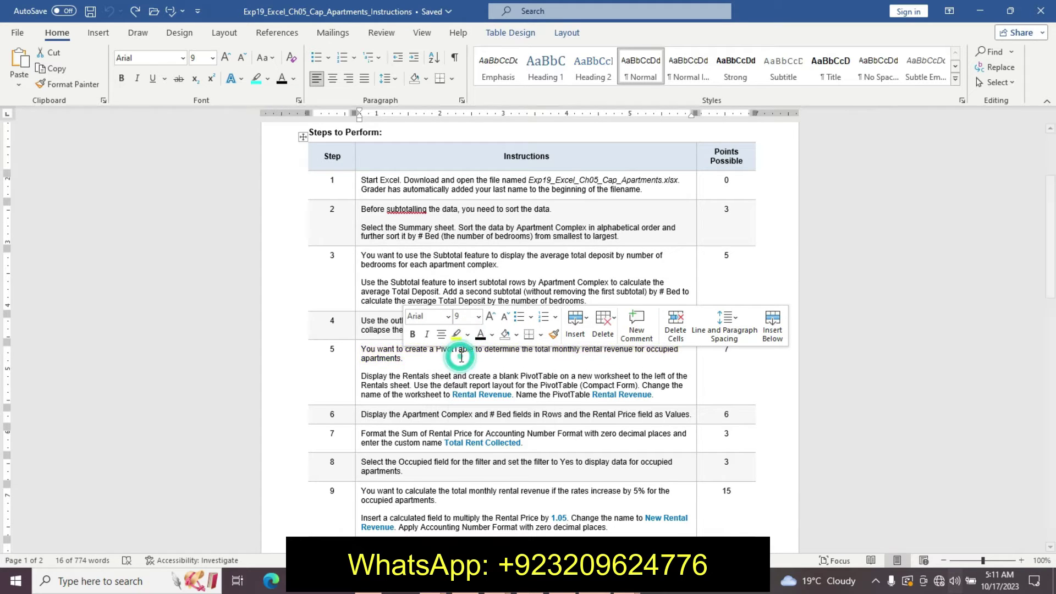
{"action": "left_click", "coordinate": [365, 376]}
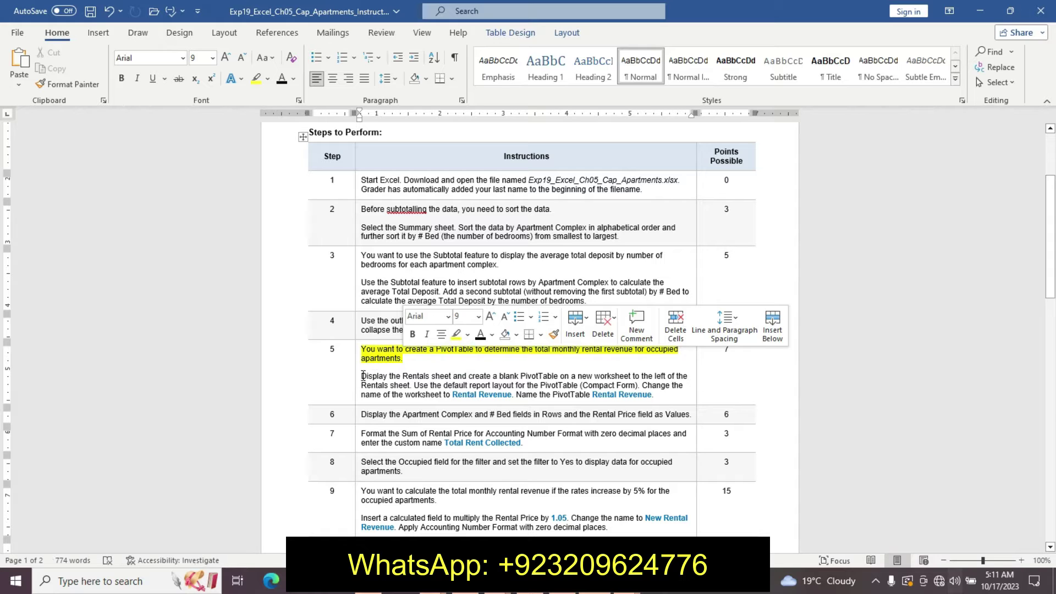
Format step 5's second paragraph, about the Rentals sheet PivotTable, as 11 pt bold text with turquoise highlighting
{"action": "left_click_drag", "start_coordinate": [361, 376], "coordinate": [662, 394]}
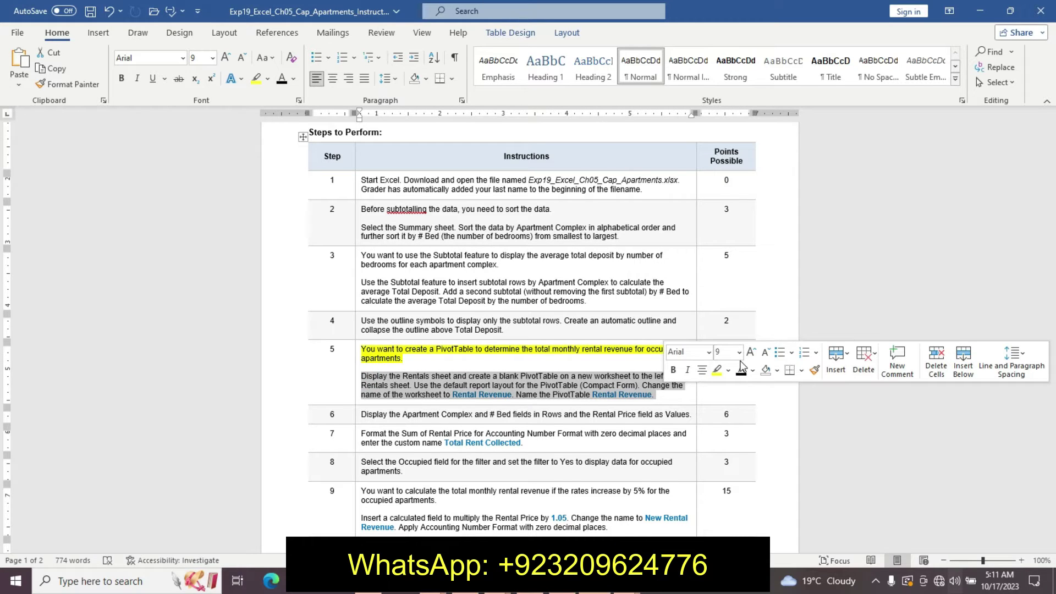
{"action": "left_click", "coordinate": [740, 352]}
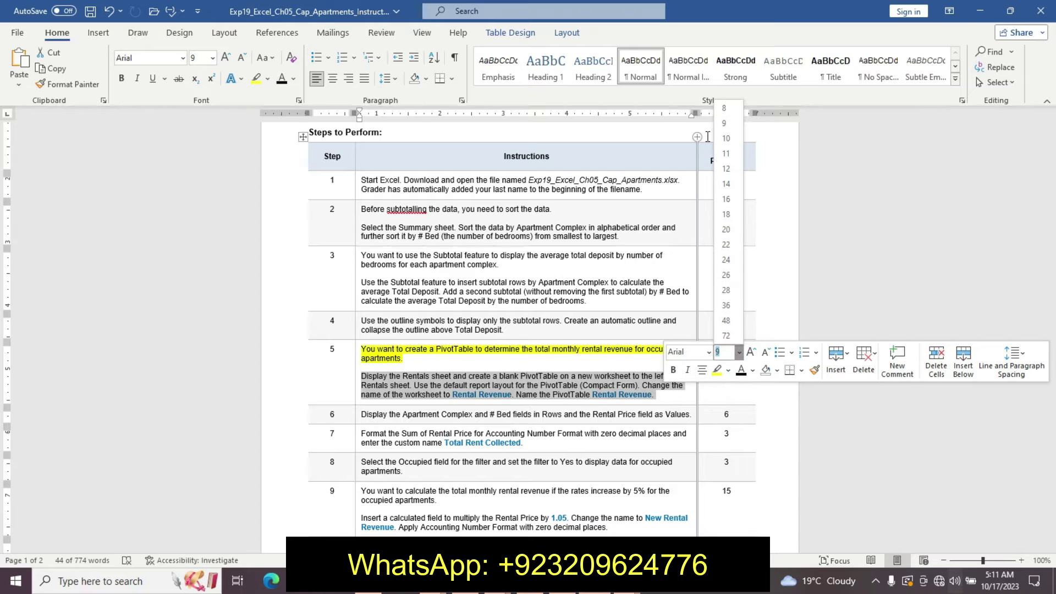
{"action": "left_click", "coordinate": [726, 154]}
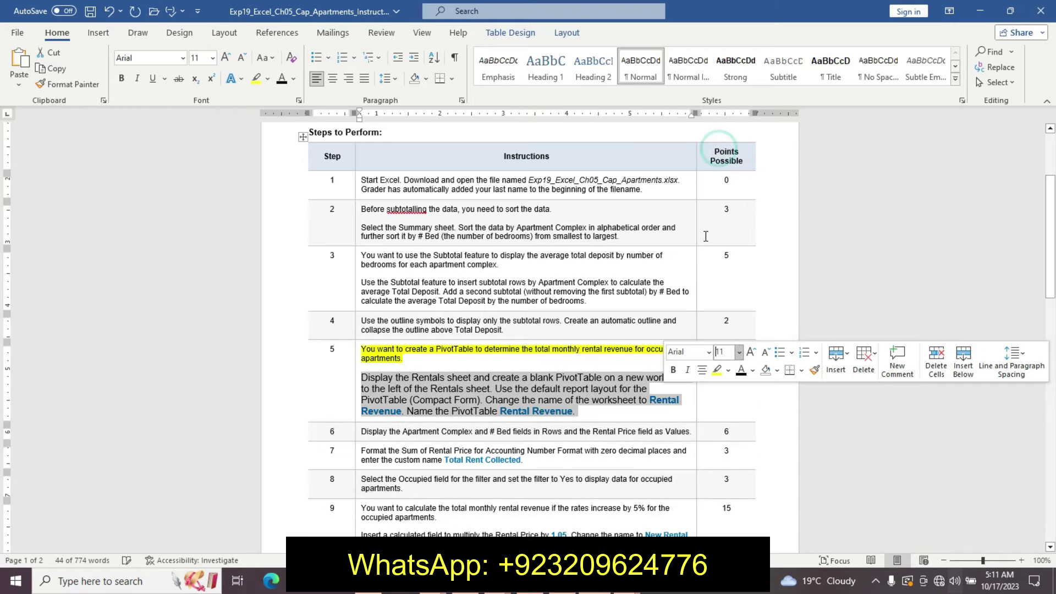
{"action": "left_click", "coordinate": [673, 369]}
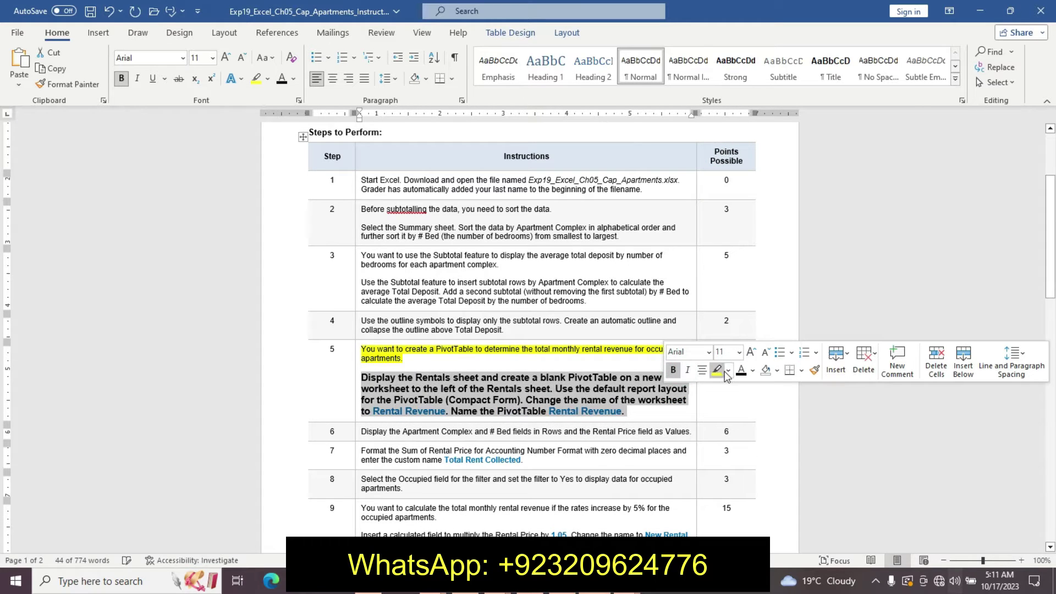
{"action": "left_click", "coordinate": [730, 372]}
{"action": "left_click", "coordinate": [762, 382]}
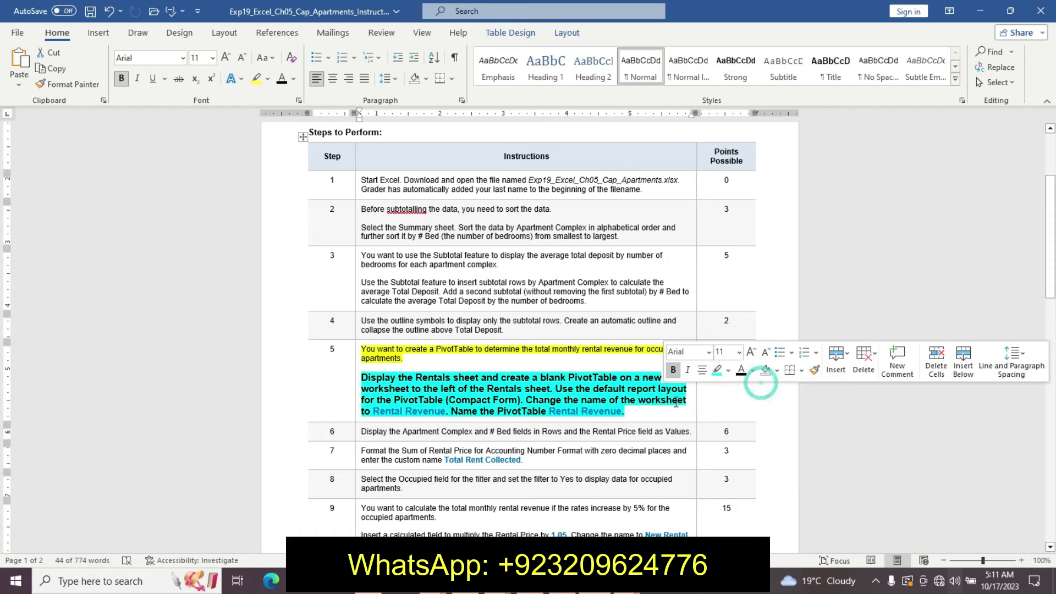
{"action": "left_click", "coordinate": [661, 403]}
{"action": "left_click_drag", "start_coordinate": [1051, 236], "coordinate": [1051, 242]}
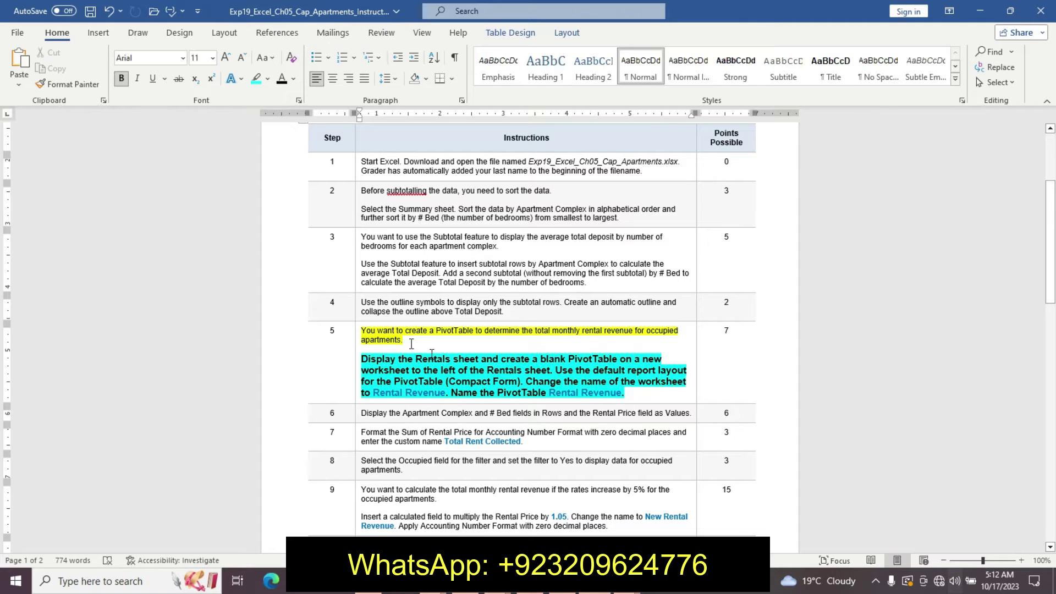
Switch to the Mulbah Excel workbook and start inserting a PivotTable from the data on the Rentals sheet
{"action": "mouse_move", "coordinate": [627, 581]}
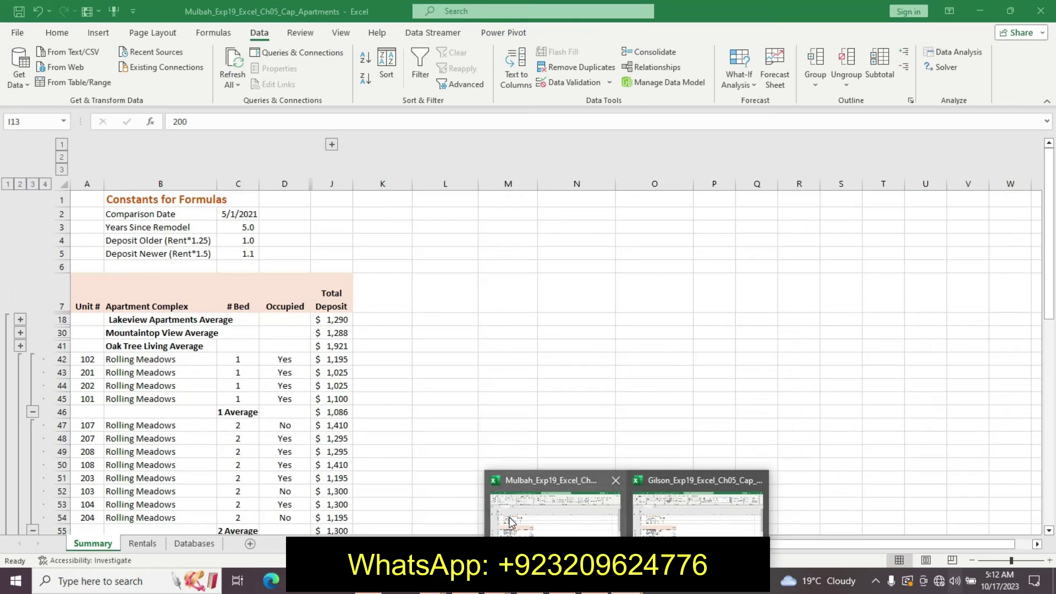
{"action": "left_click", "coordinate": [512, 521]}
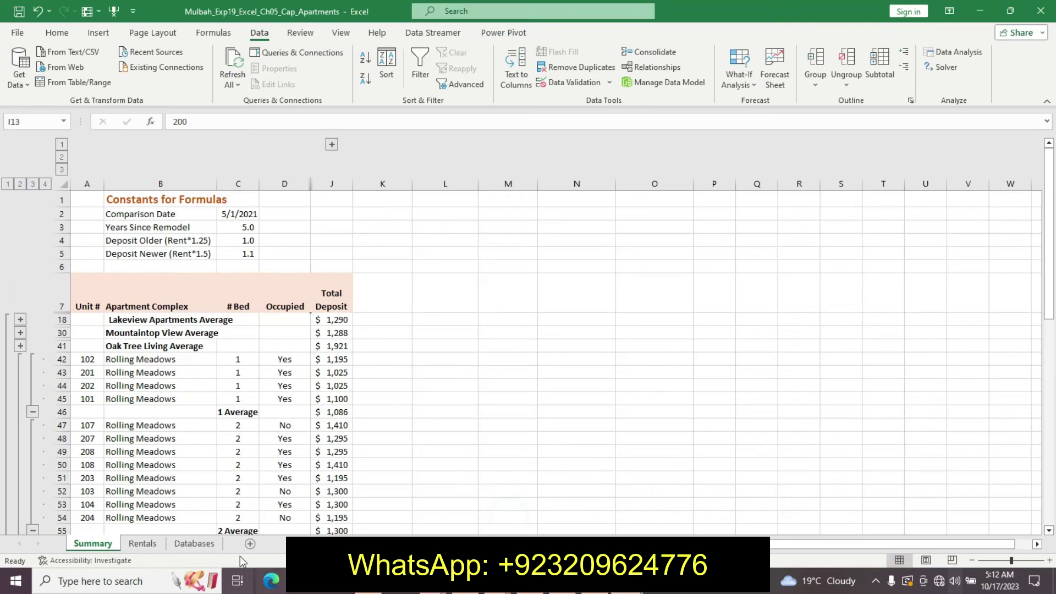
{"action": "left_click", "coordinate": [143, 544]}
{"action": "left_click", "coordinate": [216, 357]}
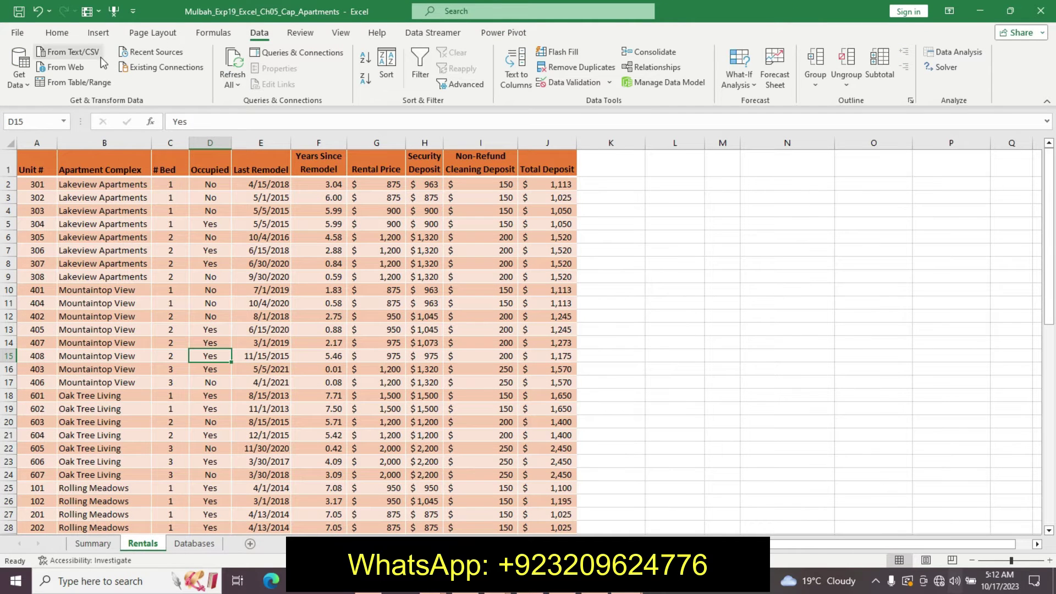
{"action": "left_click", "coordinate": [98, 34]}
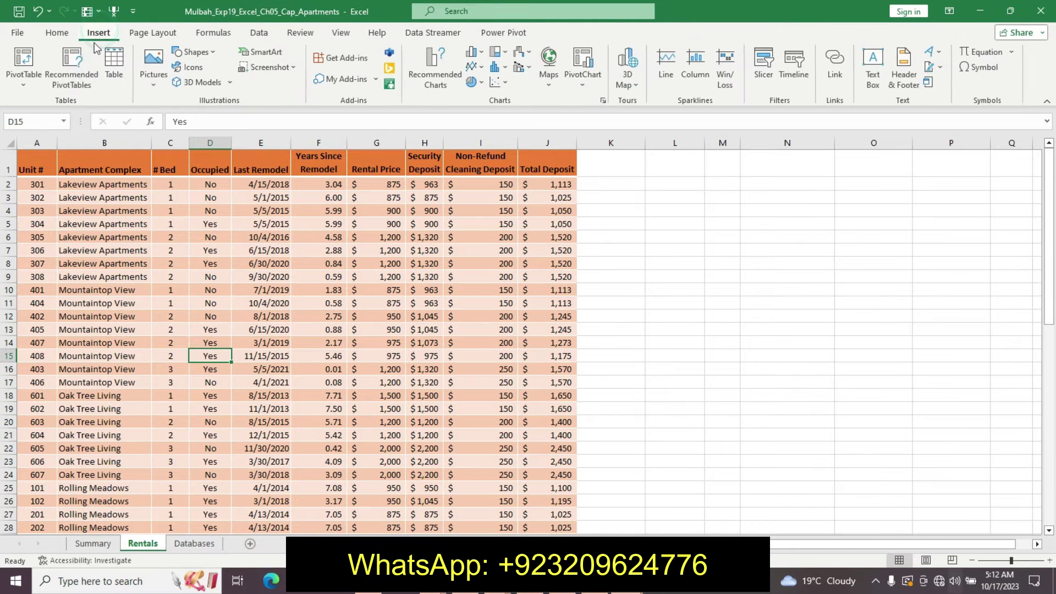
{"action": "left_click", "coordinate": [23, 61]}
Copy the worksheet name Rental Revenue from step 5 in Word, and create the blank PivotTable on a new worksheet in Excel
{"action": "key", "text": "alt+Tab"}
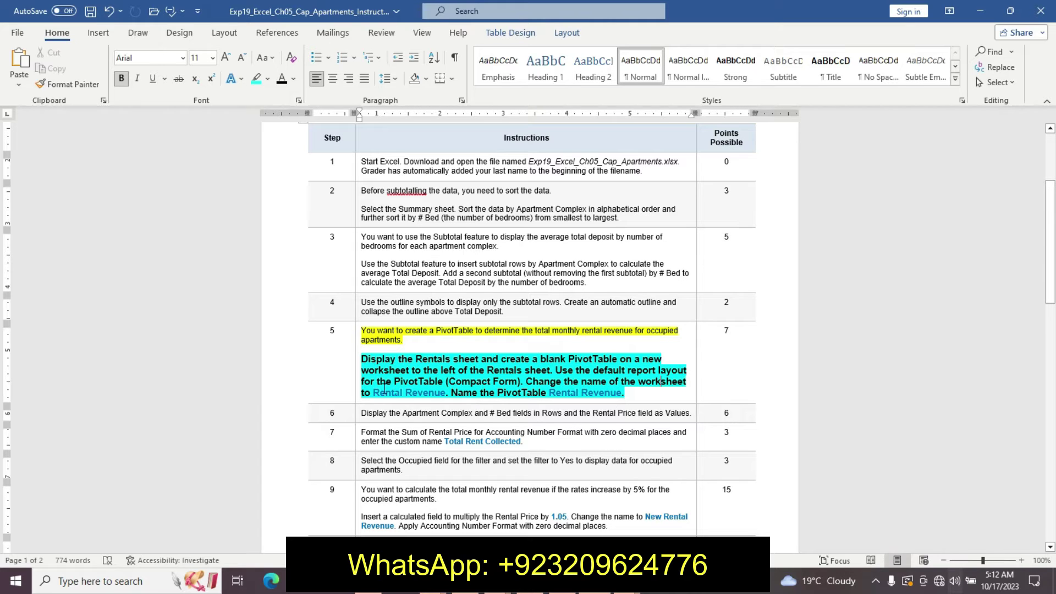
{"action": "left_click_drag", "start_coordinate": [374, 392], "coordinate": [439, 392]}
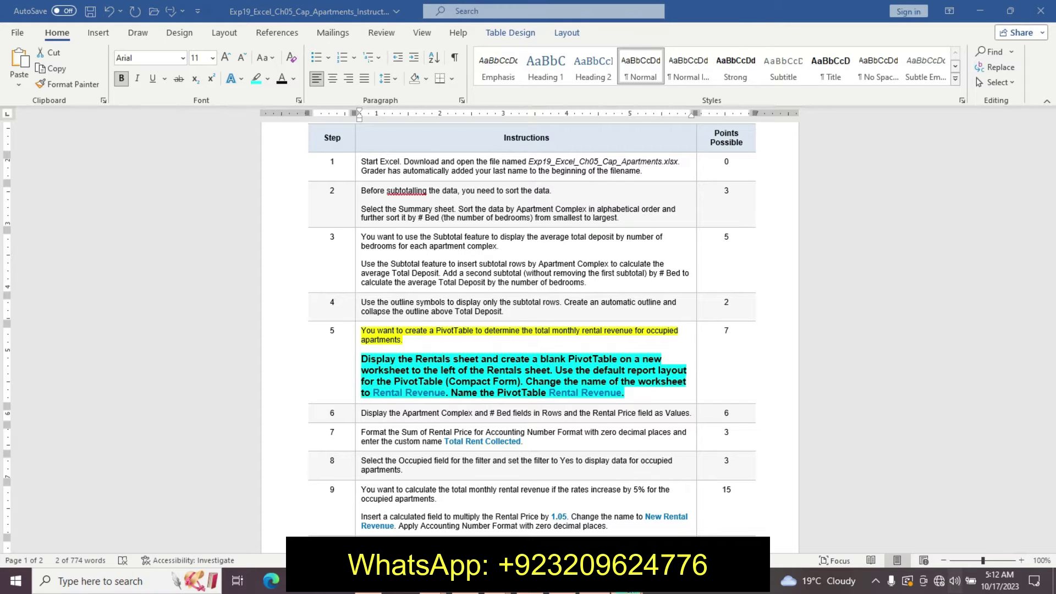
{"action": "mouse_move", "coordinate": [629, 581]}
{"action": "left_click", "coordinate": [556, 498]}
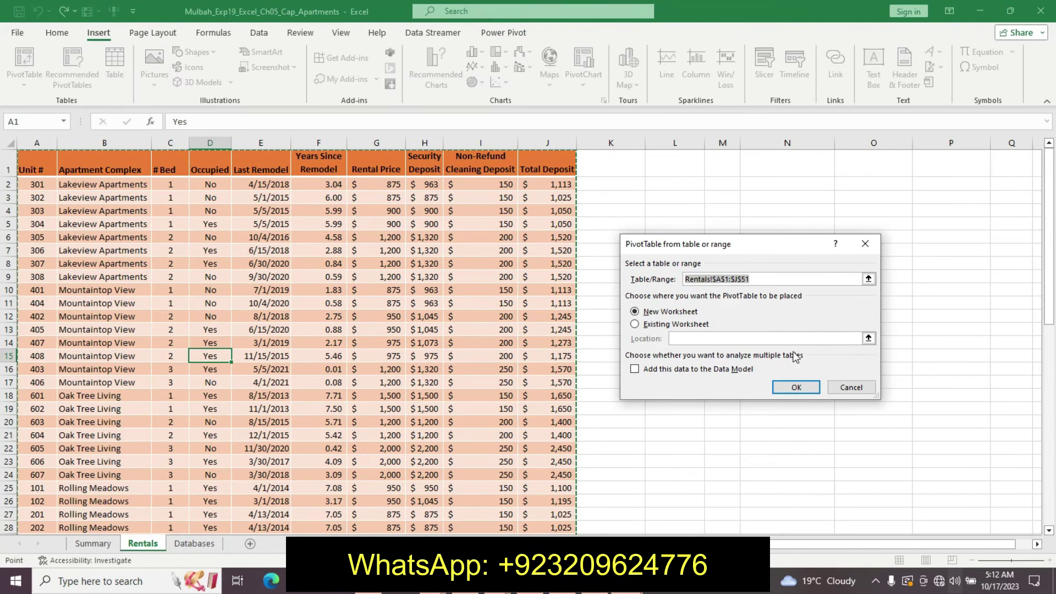
{"action": "left_click", "coordinate": [793, 388]}
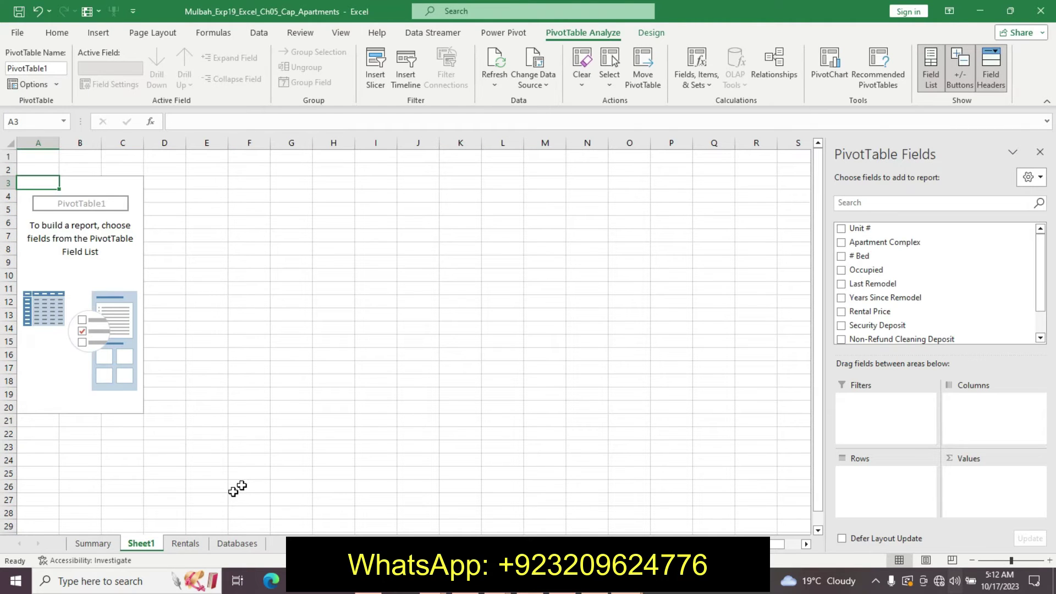
Rename the new PivotTable worksheet as Rental Revenue
{"action": "right_click", "coordinate": [150, 543]}
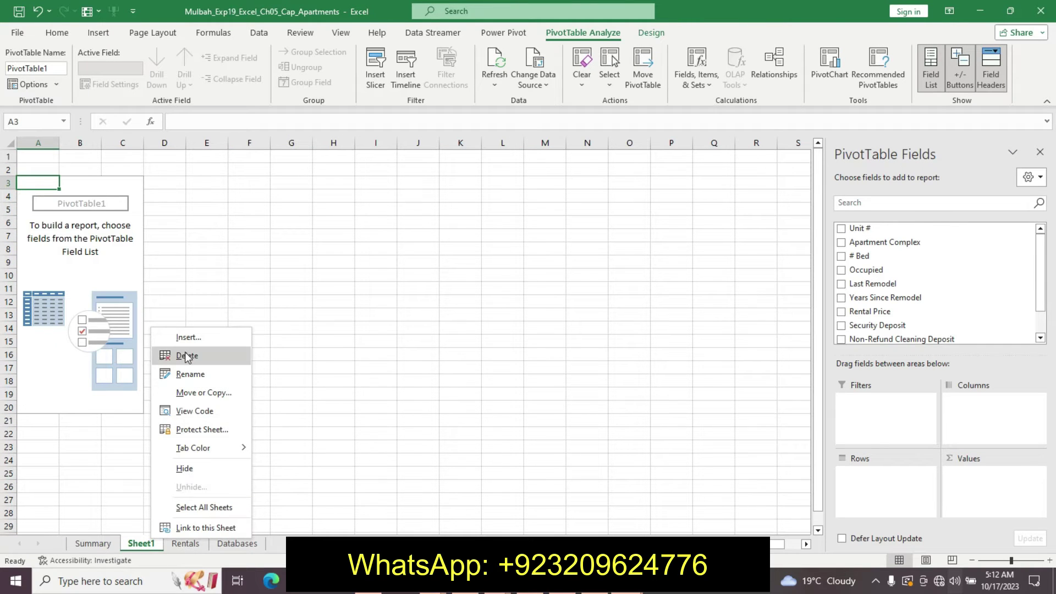
{"action": "left_click", "coordinate": [189, 375]}
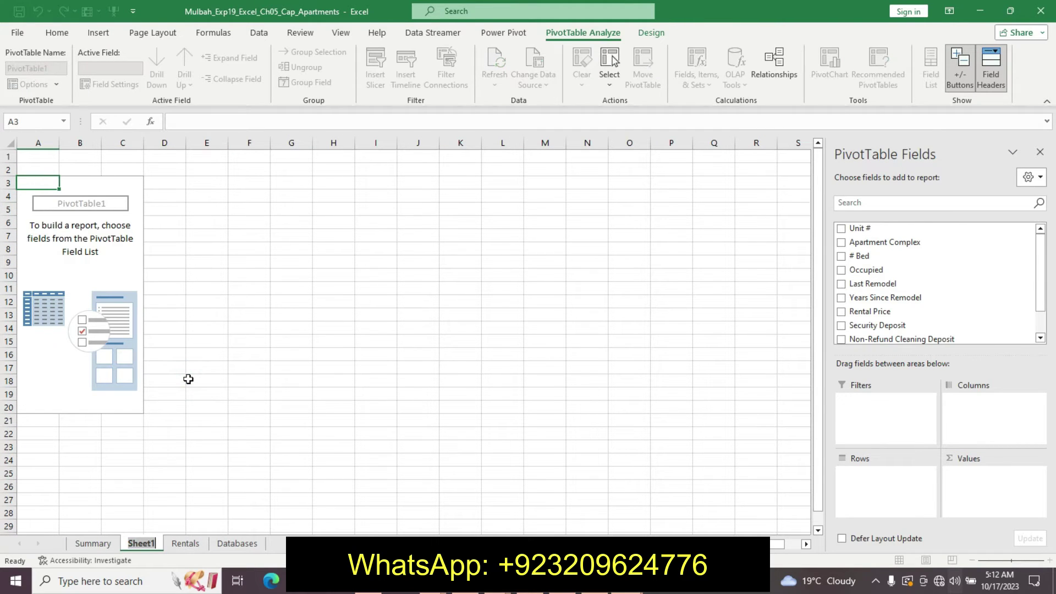
{"action": "key", "text": "BackSpace"}
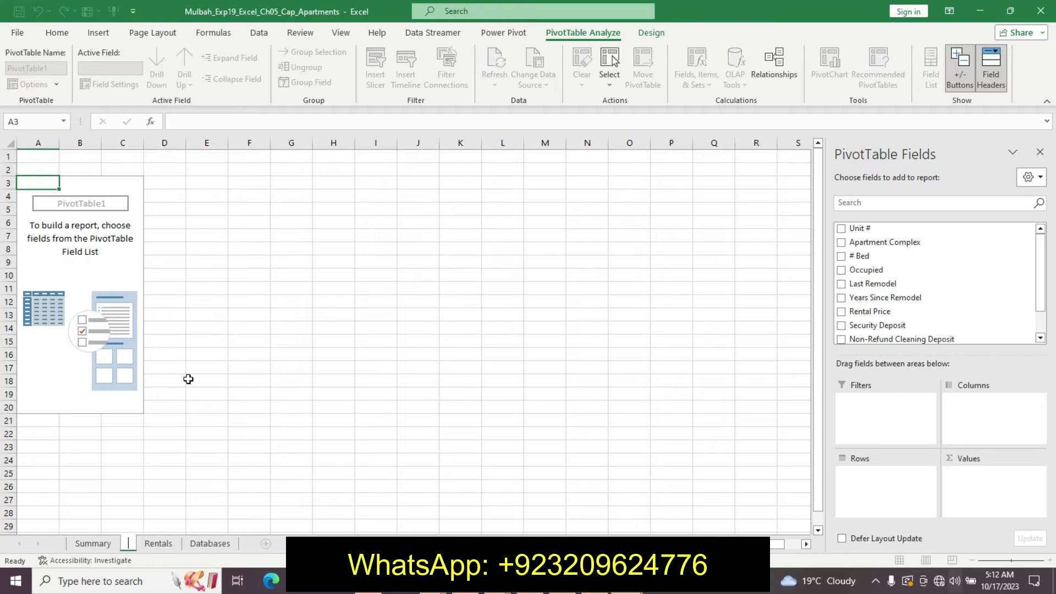
{"action": "key", "text": "ctrl+v"}
{"action": "key", "text": "Return"}
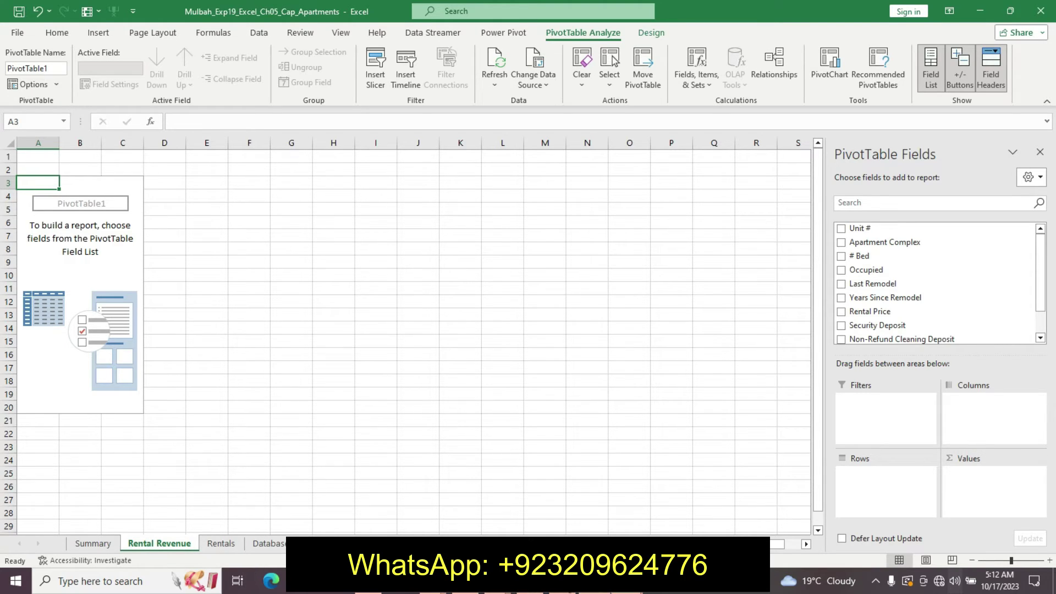
Copy the PivotTable name from step 5 of the Word instructions and name the PivotTable Rental Revenue in Excel
{"action": "key", "text": "alt+Tab"}
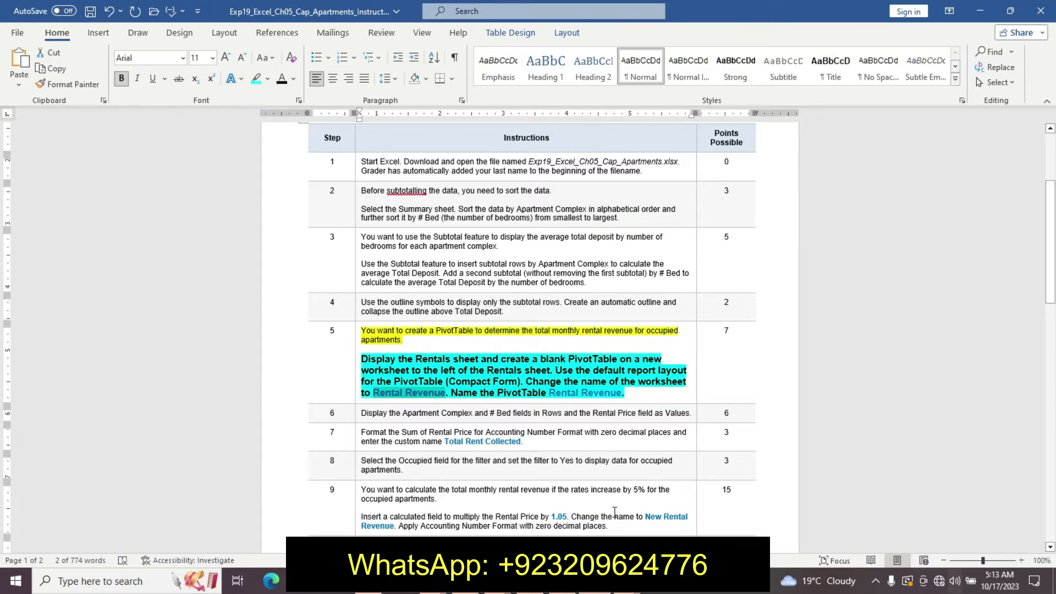
{"action": "left_click_drag", "start_coordinate": [551, 392], "coordinate": [615, 390]}
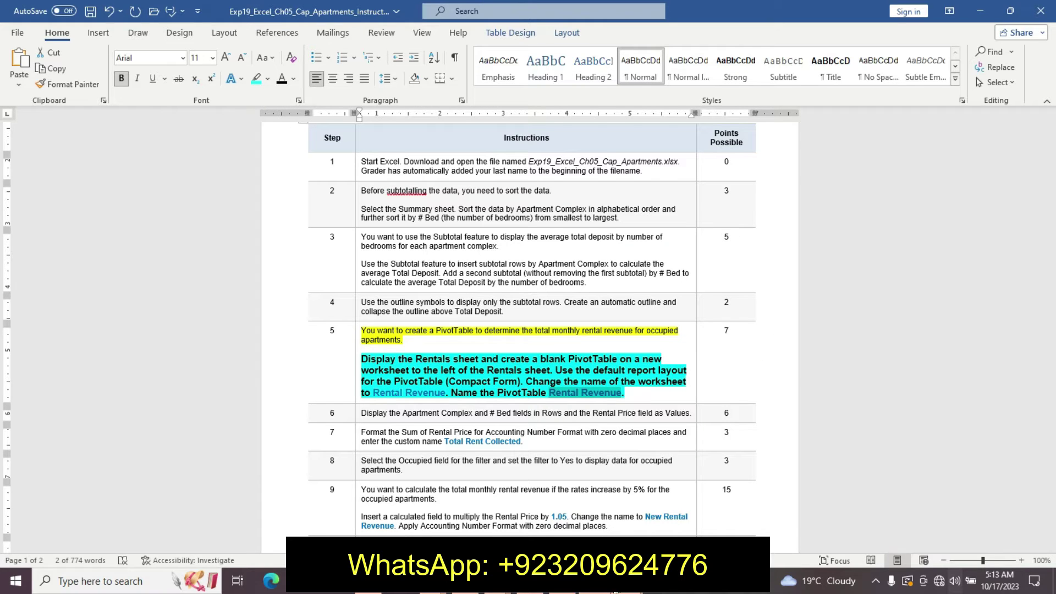
{"action": "left_click", "coordinate": [627, 581]}
{"action": "left_click", "coordinate": [522, 513]}
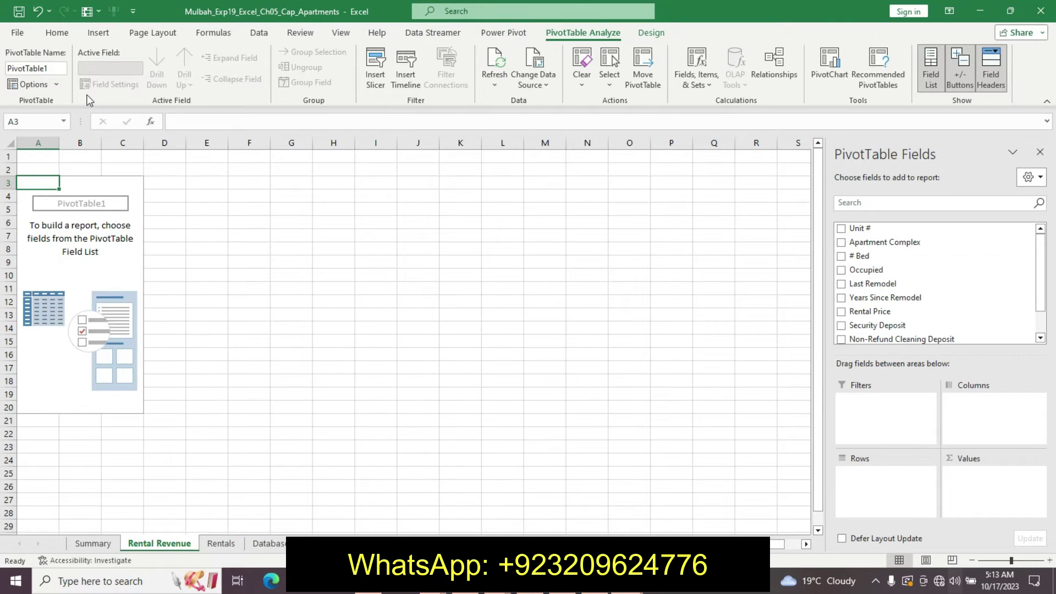
{"action": "double_click", "coordinate": [53, 68]}
{"action": "key", "text": "Delete"}
{"action": "key", "text": "ctrl+v"}
{"action": "key", "text": "Return"}
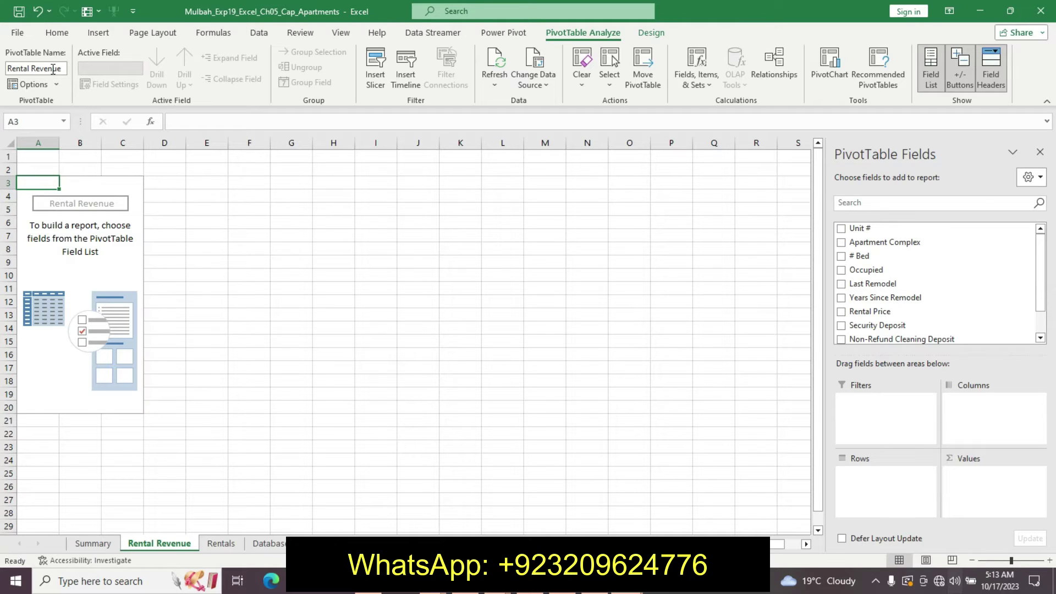
{"action": "key", "text": "Return"}
Switch to the Word instructions document and undo all highlighting and text formatting in step 5
{"action": "key", "text": "alt+Tab"}
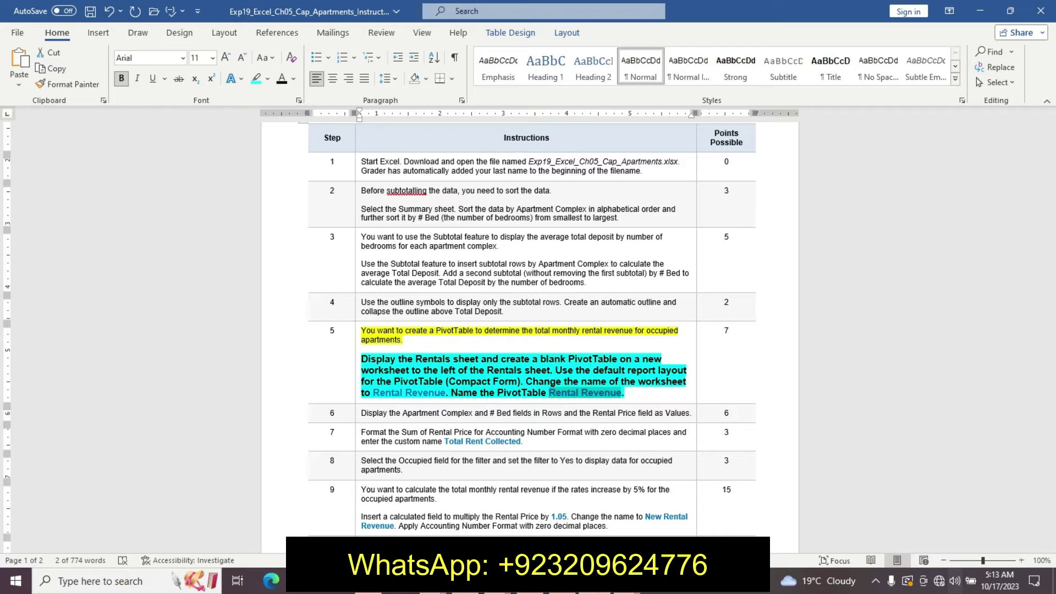
{"action": "key", "text": "ctrl+z"}
{"action": "key", "text": "ctrl+z"}
{"action": "key", "text": "ctrl+z"}
{"action": "key", "text": "ctrl+z"}
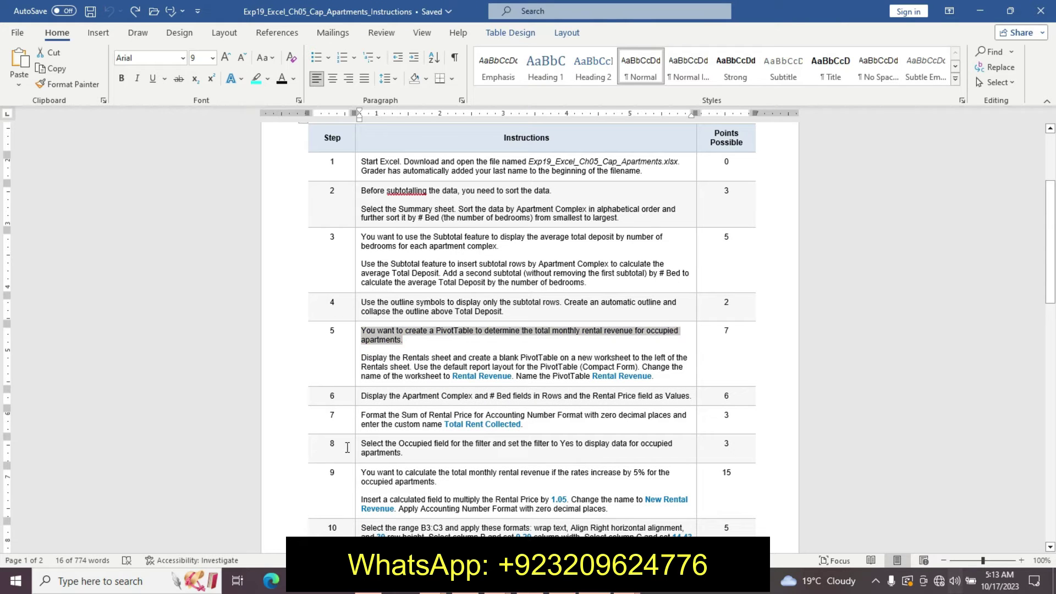
Format step 6's instruction about the PivotTable's Rows and Values fields as 14 pt bold text with turquoise highlighting
{"action": "left_click", "coordinate": [356, 398]}
{"action": "left_click", "coordinate": [435, 359]}
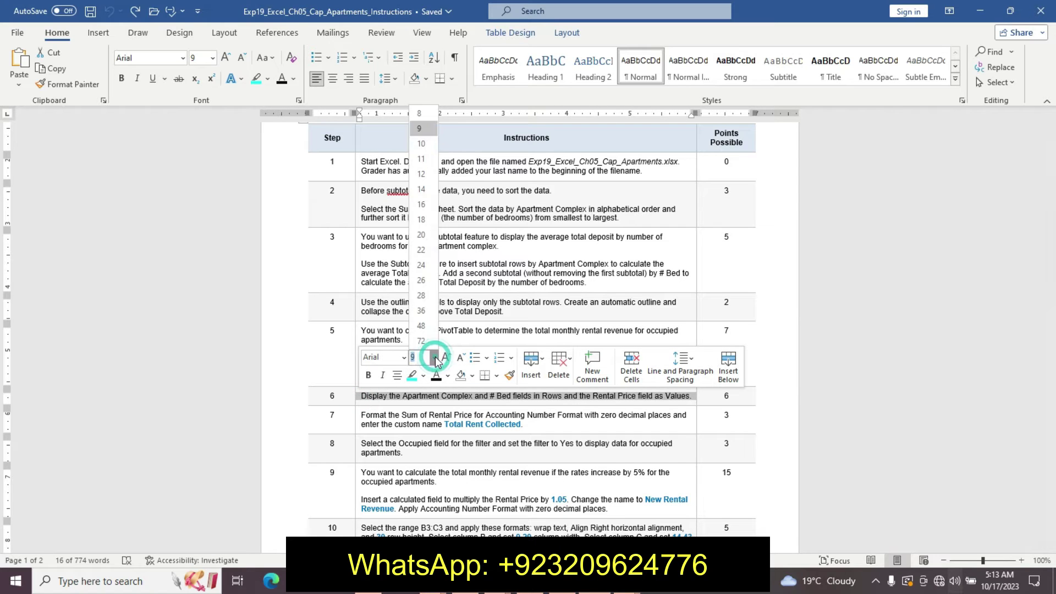
{"action": "left_click", "coordinate": [421, 190]}
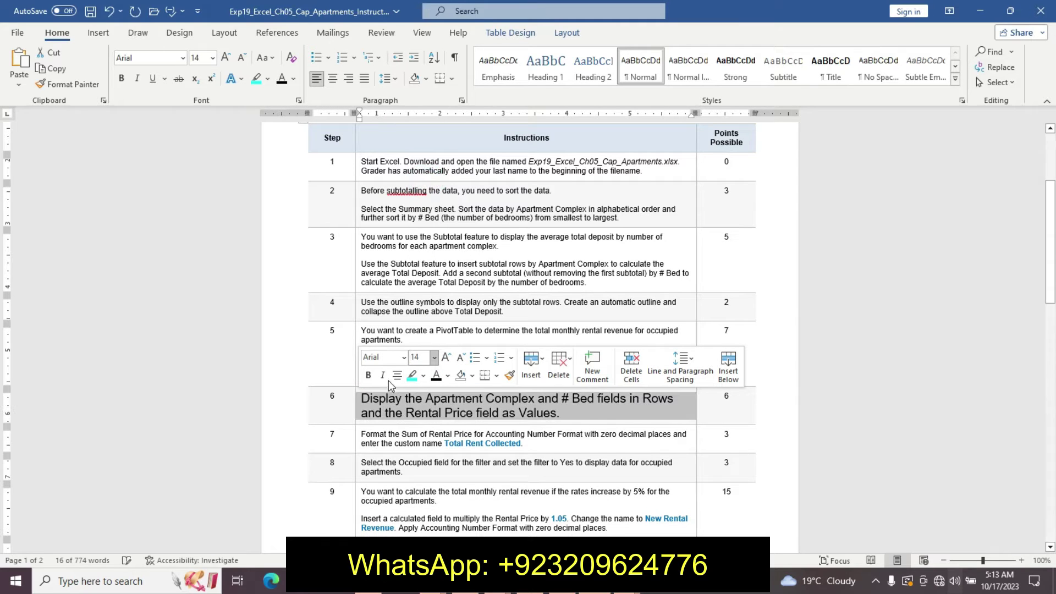
{"action": "left_click", "coordinate": [368, 376]}
{"action": "left_click", "coordinate": [412, 376]}
{"action": "left_click", "coordinate": [416, 389]}
{"action": "left_click_drag", "start_coordinate": [365, 397], "coordinate": [615, 408]}
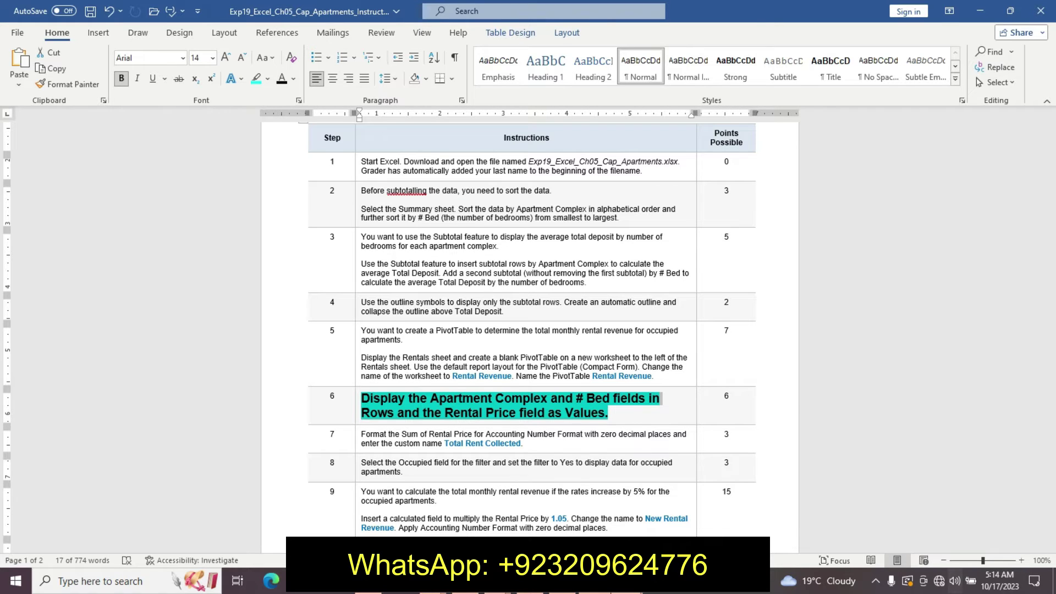
Switch to the Apartments workbook in Excel and add the Apartment Complex field to the PivotTable's Rows, checking step 6 in Word
{"action": "mouse_move", "coordinate": [643, 591]}
{"action": "mouse_move", "coordinate": [555, 506]}
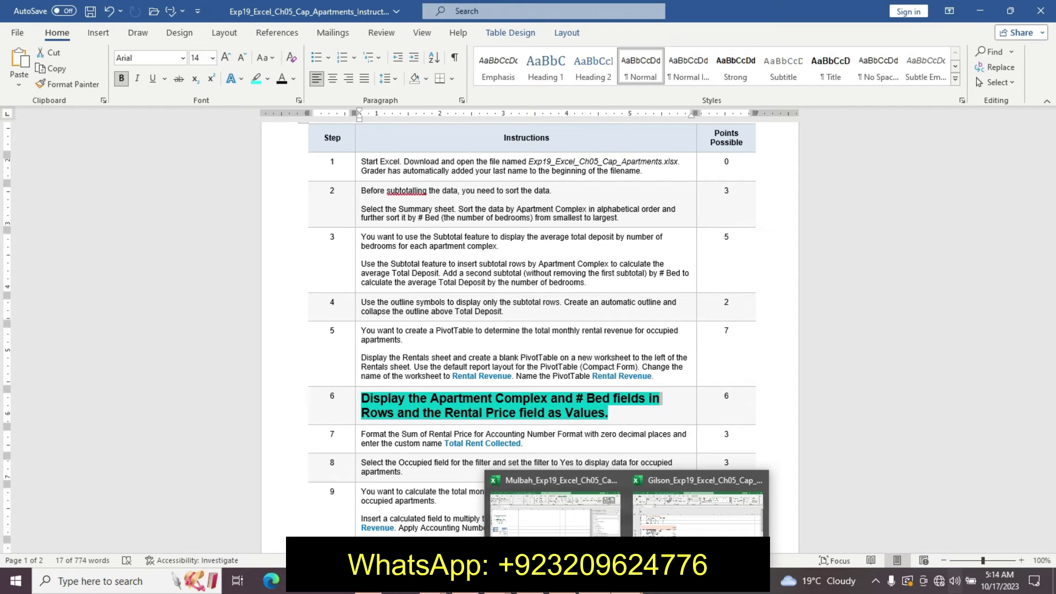
{"action": "left_click", "coordinate": [561, 512]}
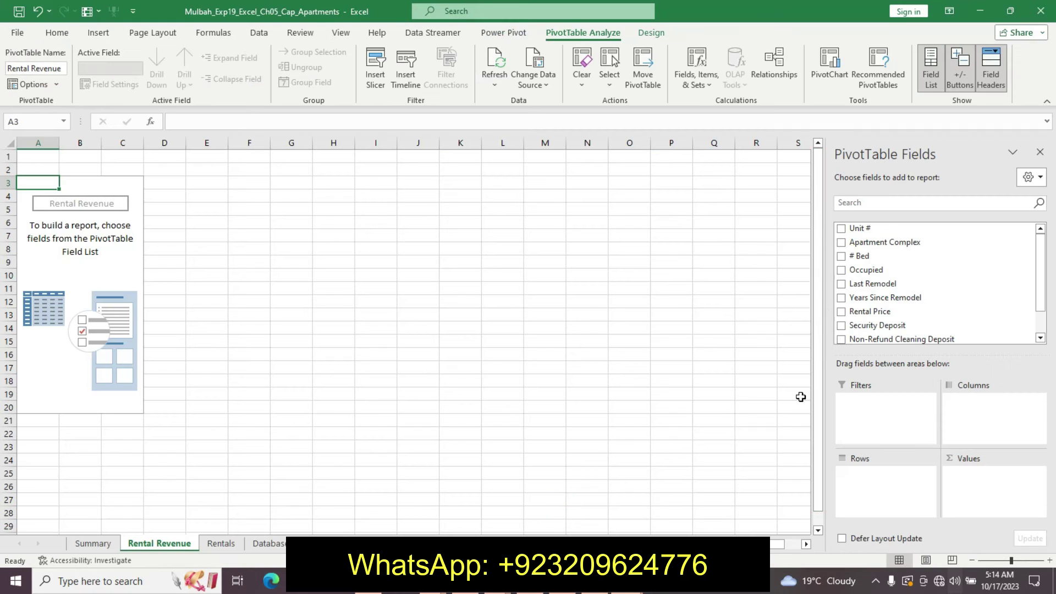
{"action": "left_click", "coordinate": [842, 242]}
{"action": "key", "text": "alt+Tab"}
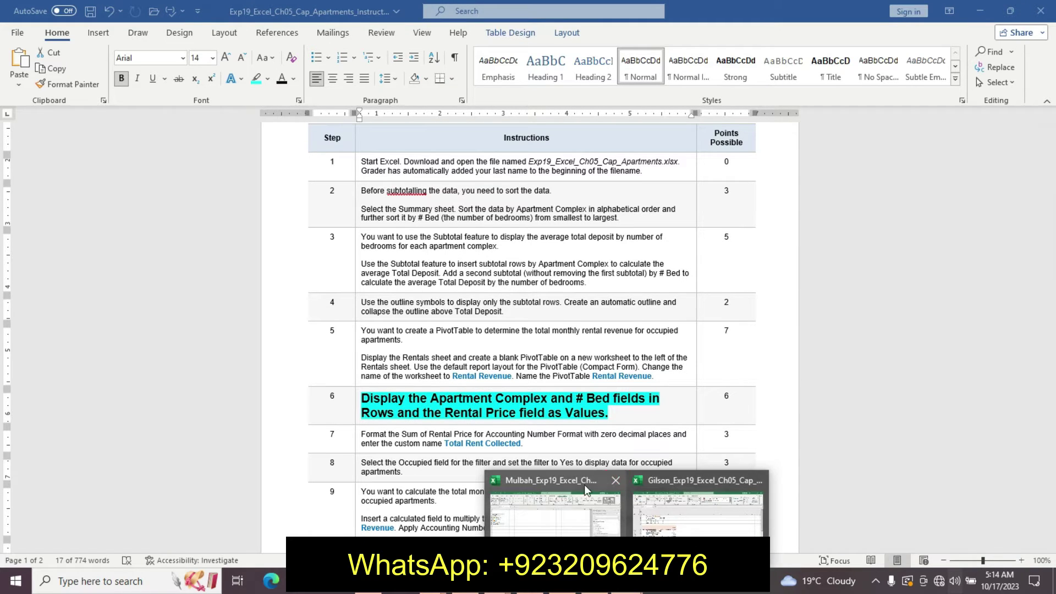
{"action": "left_click", "coordinate": [566, 492]}
{"action": "left_click_drag", "start_coordinate": [842, 256], "coordinate": [903, 291]}
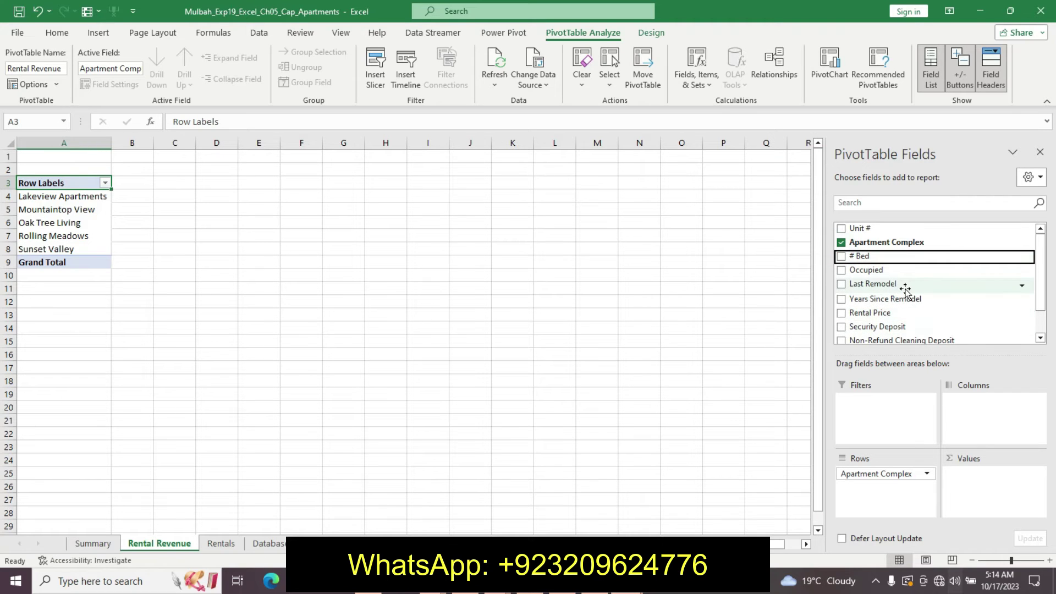
{"action": "left_click", "coordinate": [842, 271]}
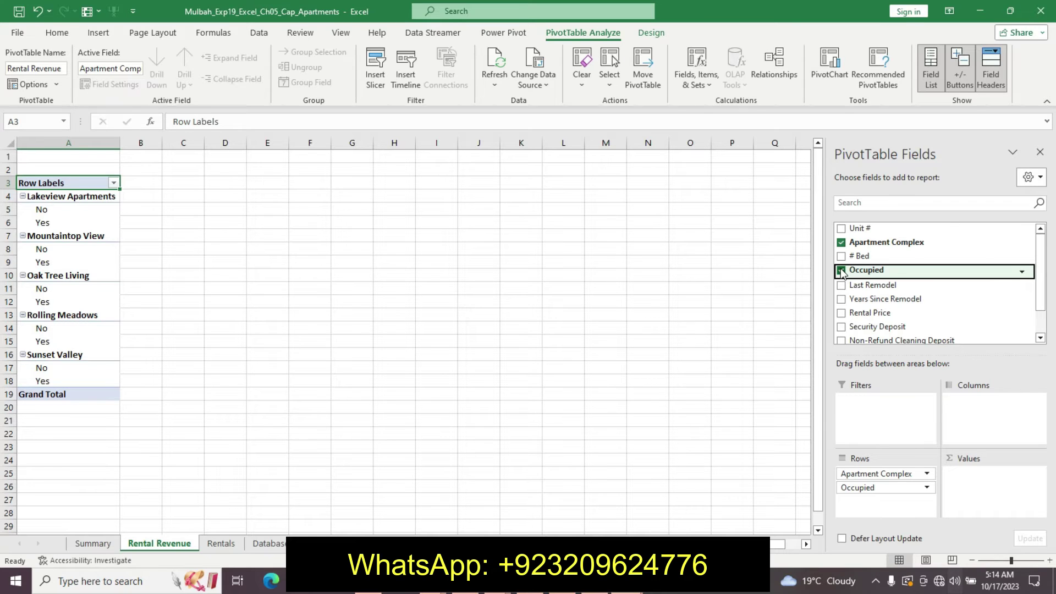
{"action": "left_click", "coordinate": [842, 270]}
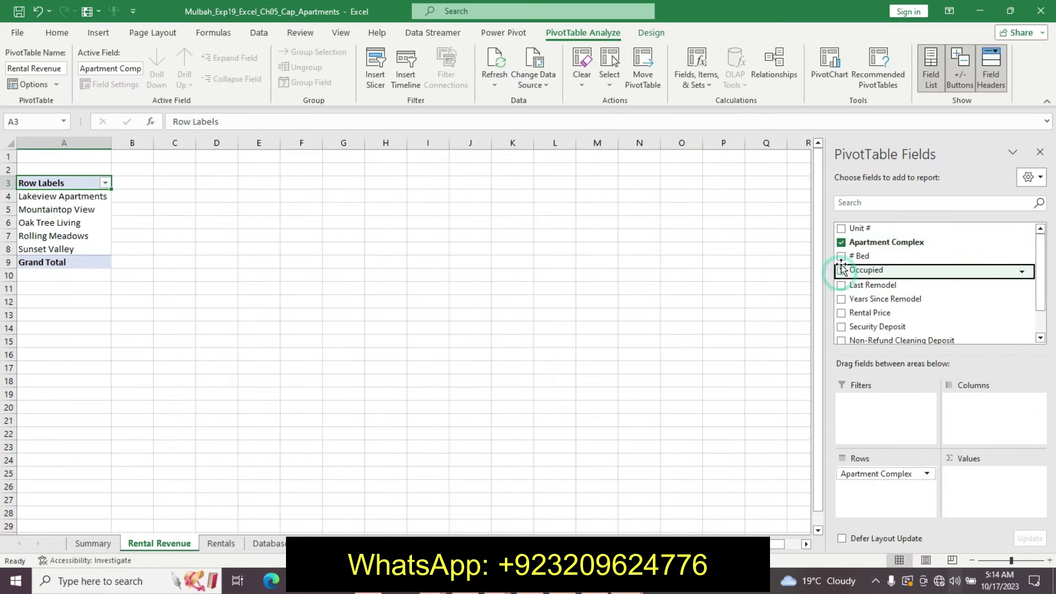
{"action": "left_click", "coordinate": [842, 256]}
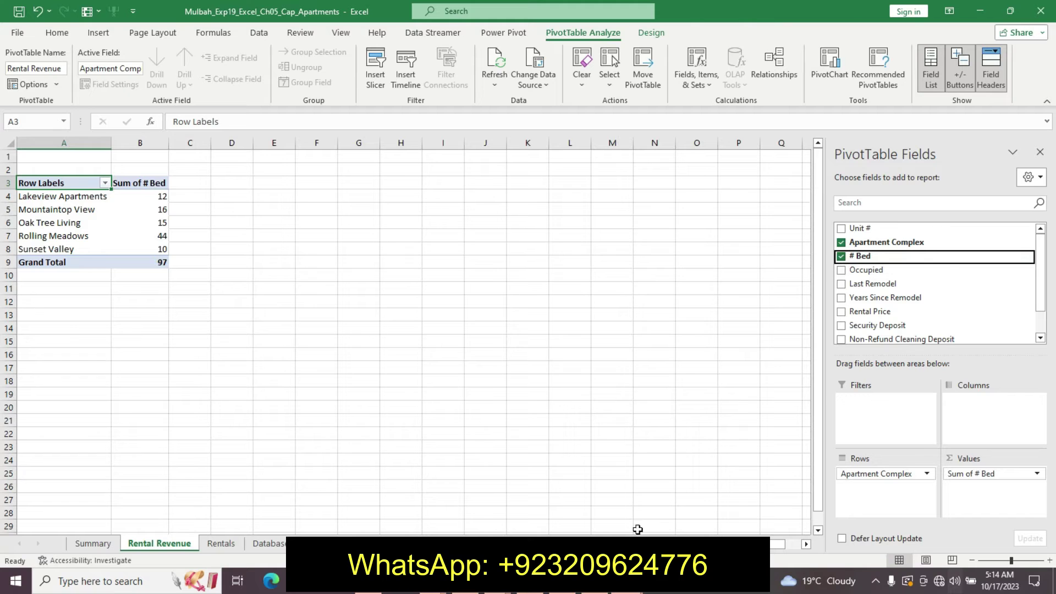
{"action": "left_click", "coordinate": [587, 593]}
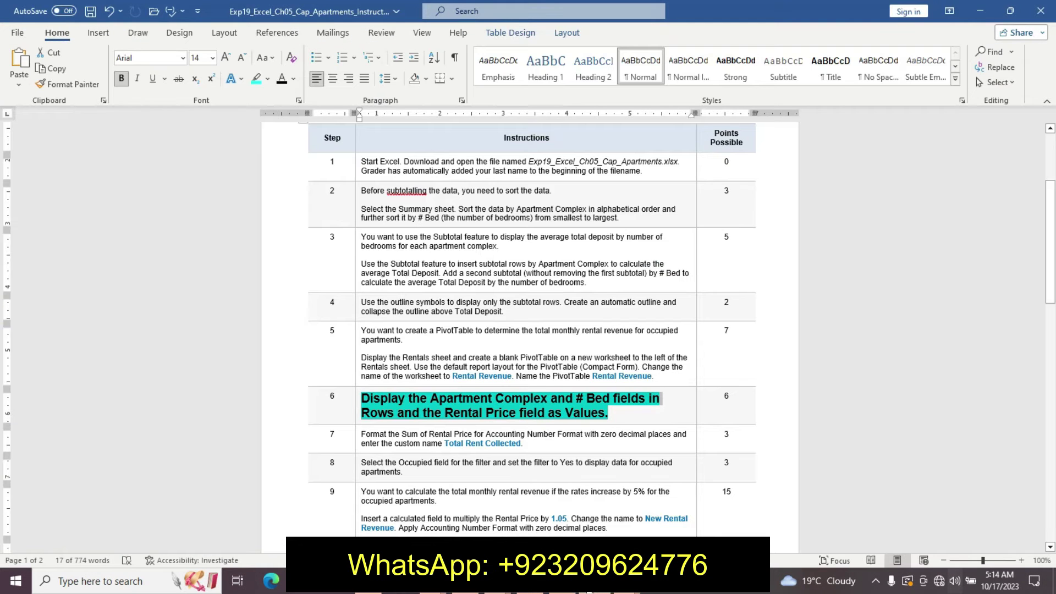
{"action": "mouse_move", "coordinate": [587, 583]}
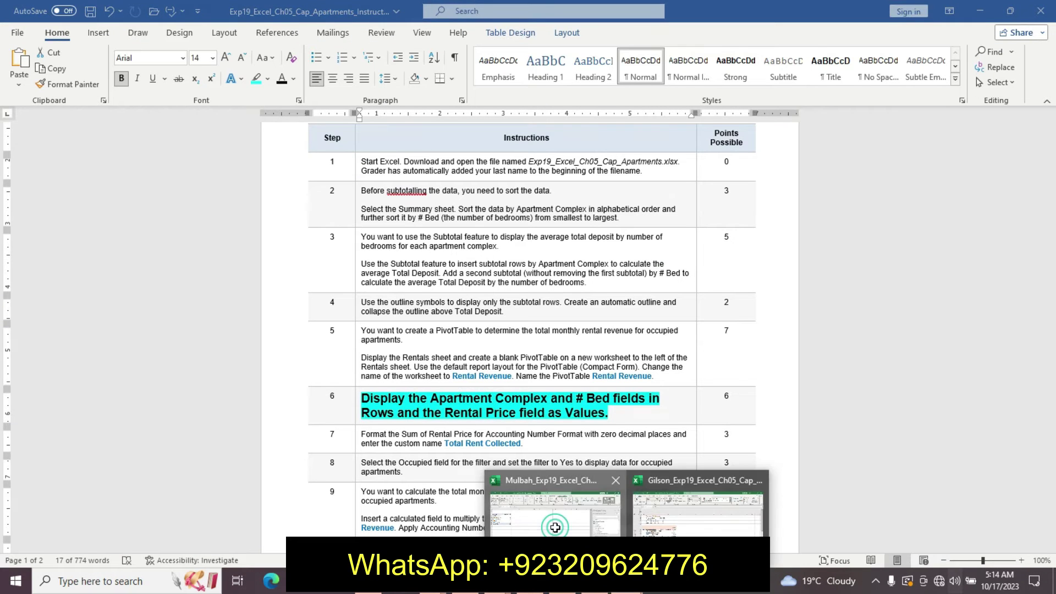
{"action": "left_click", "coordinate": [555, 503]}
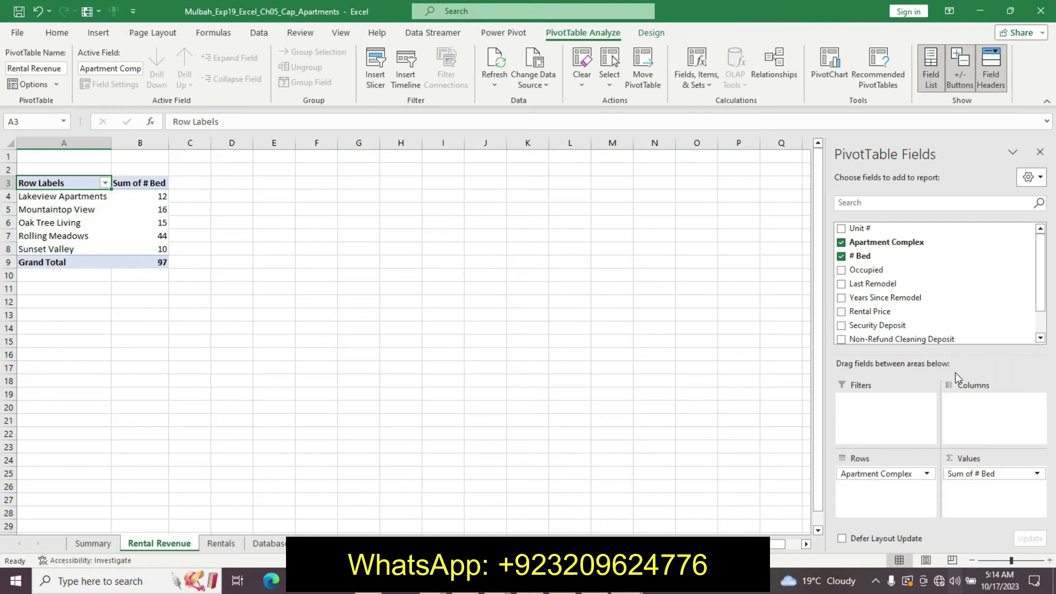
{"action": "left_click", "coordinate": [841, 256]}
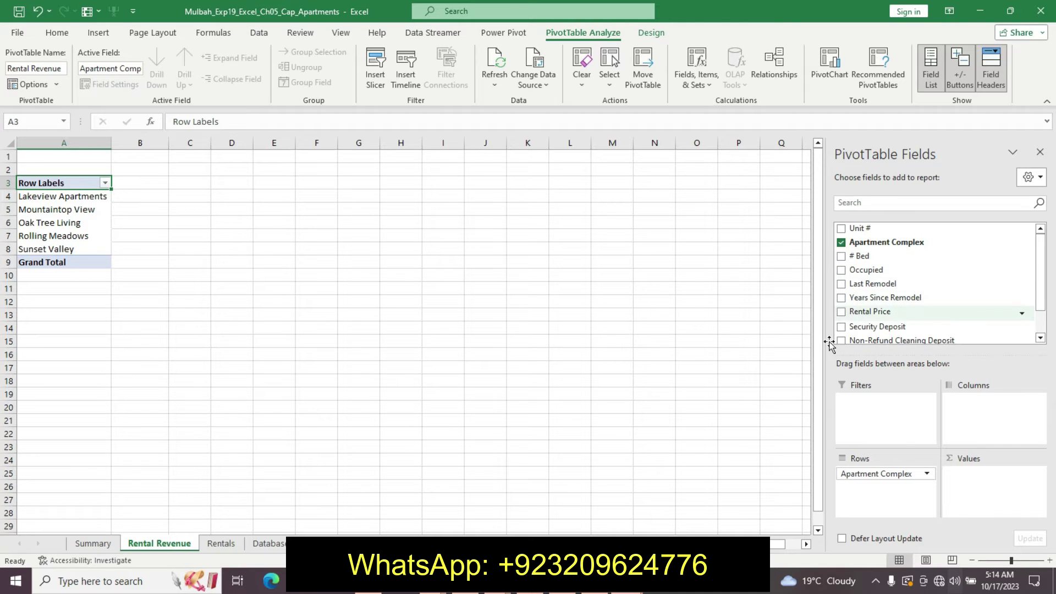
Add Rental Price to the PivotTable's Values and # Bed to Rows below Apartment Complex
{"action": "left_click", "coordinate": [589, 592]}
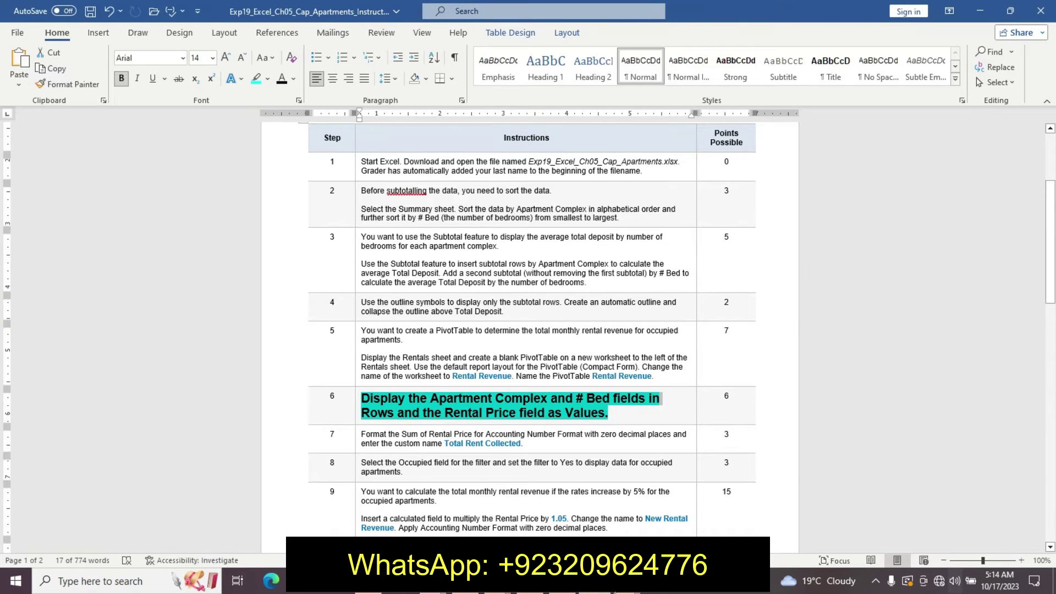
{"action": "key", "text": "alt+Tab"}
{"action": "left_click", "coordinate": [842, 312]}
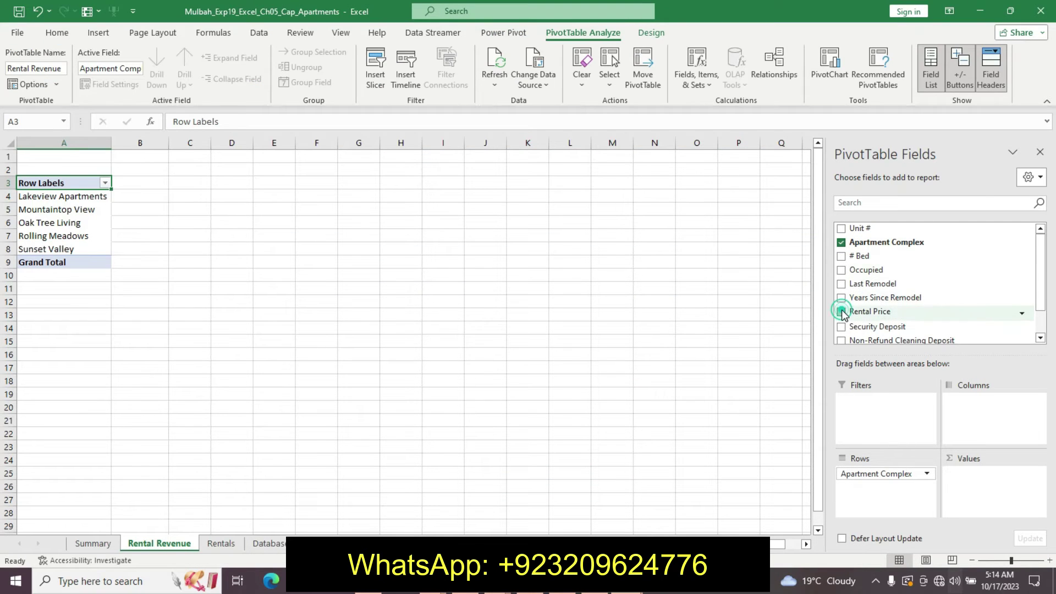
{"action": "left_click_drag", "start_coordinate": [861, 257], "coordinate": [858, 490]}
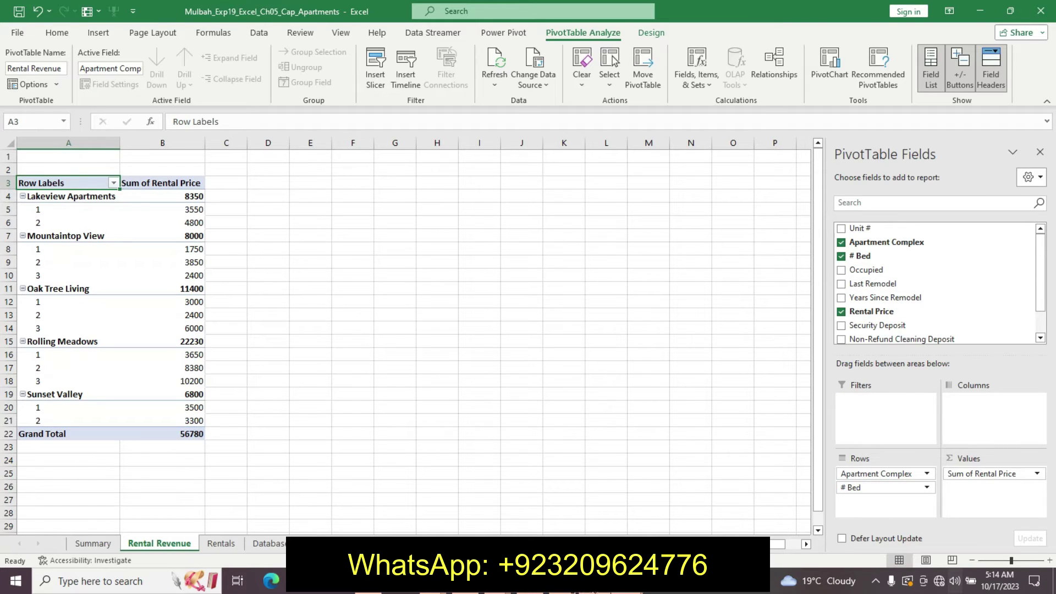
{"action": "key", "text": "ctrl+z"}
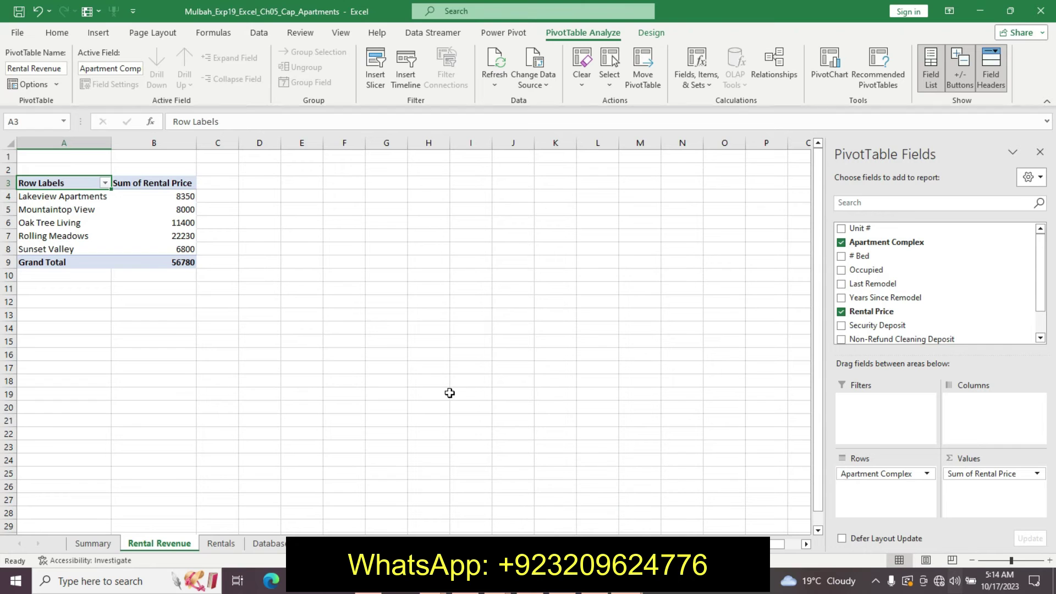
{"action": "key", "text": "ctrl+y"}
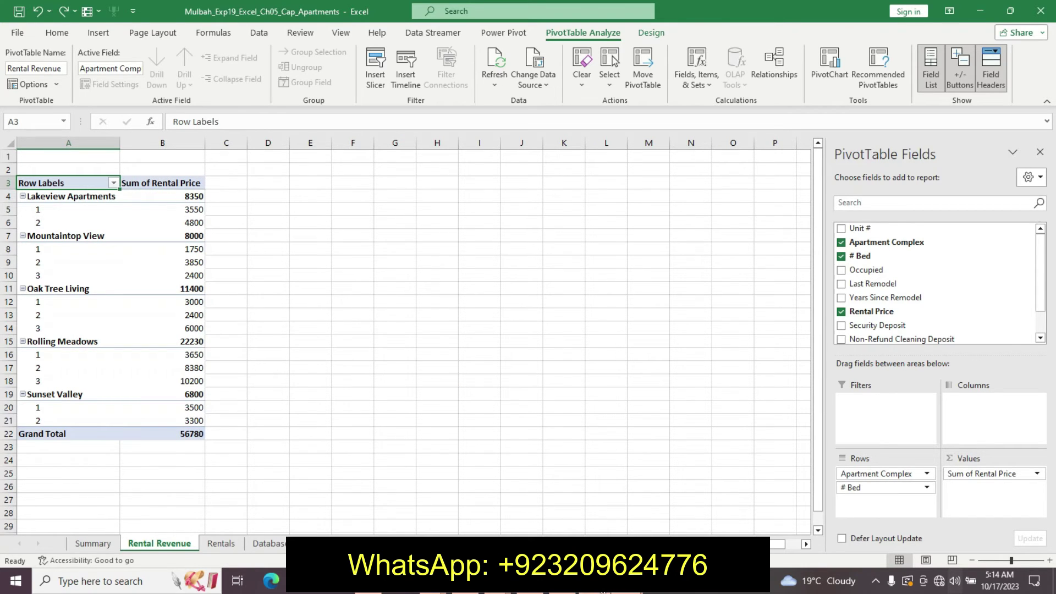
Switch to the Word instructions document and undo all highlighting and text formatting in step 6
{"action": "key", "text": "alt+Tab"}
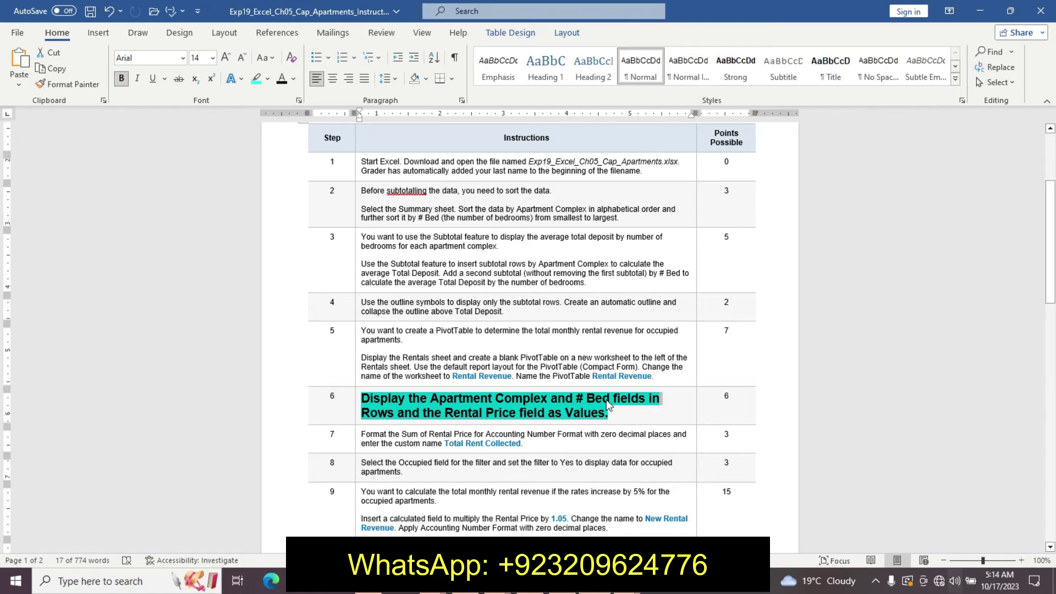
{"action": "key", "text": "ctrl+z"}
{"action": "key", "text": "ctrl+z"}
{"action": "key", "text": "ctrl+z"}
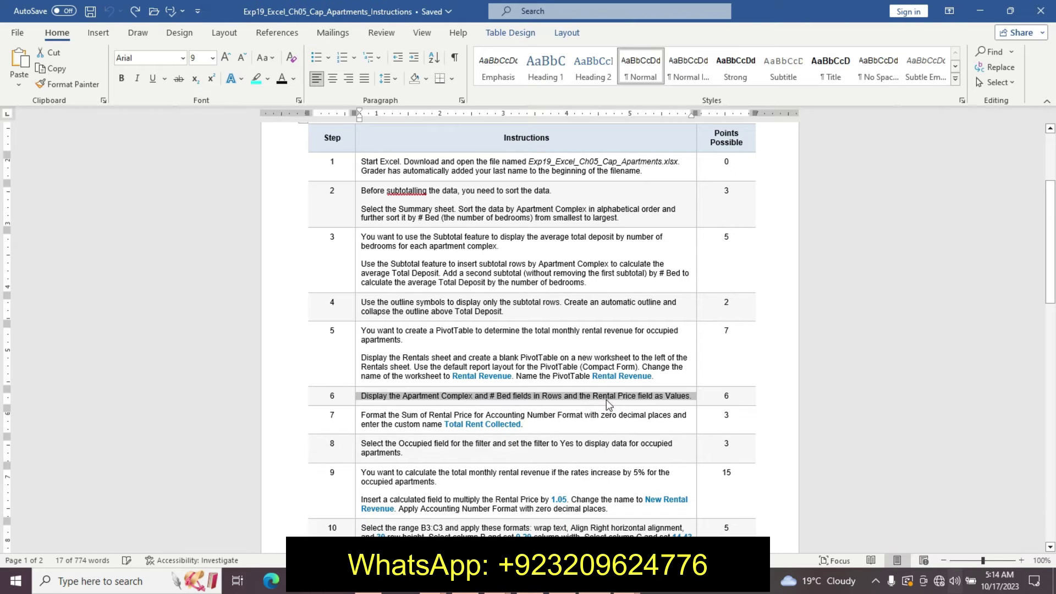
Format step 7's instruction about the Rental Price number format and custom name as 14 pt bold text with turquoise highlighting
{"action": "mouse_move", "coordinate": [1049, 287]}
{"action": "left_mouse_down"}
{"action": "mouse_move", "coordinate": [1050, 340]}
{"action": "mouse_move", "coordinate": [1050, 305]}
{"action": "left_mouse_up"}
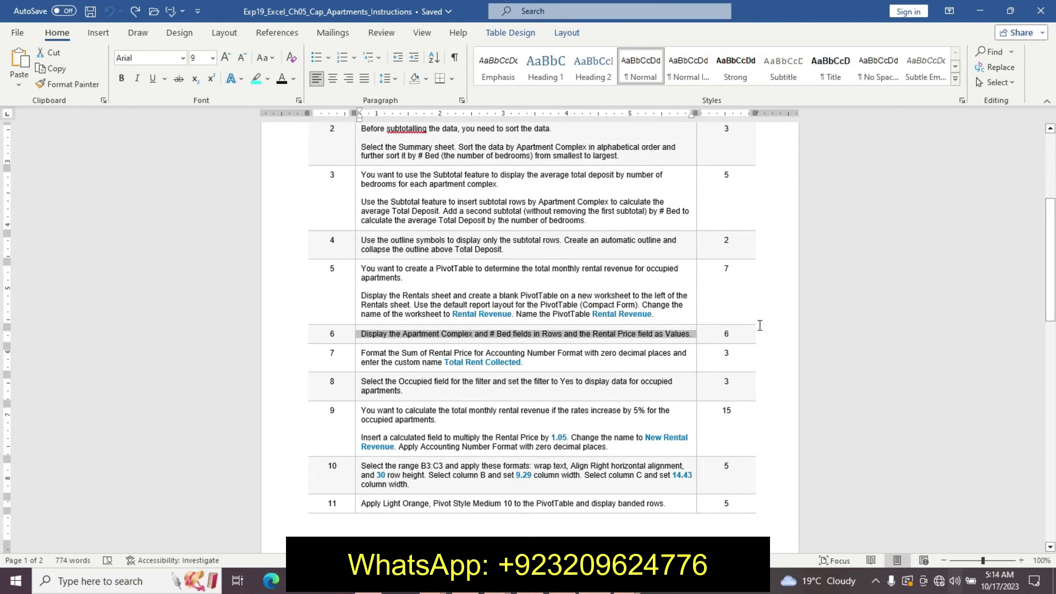
{"action": "left_click", "coordinate": [355, 358]}
{"action": "left_click", "coordinate": [433, 316]}
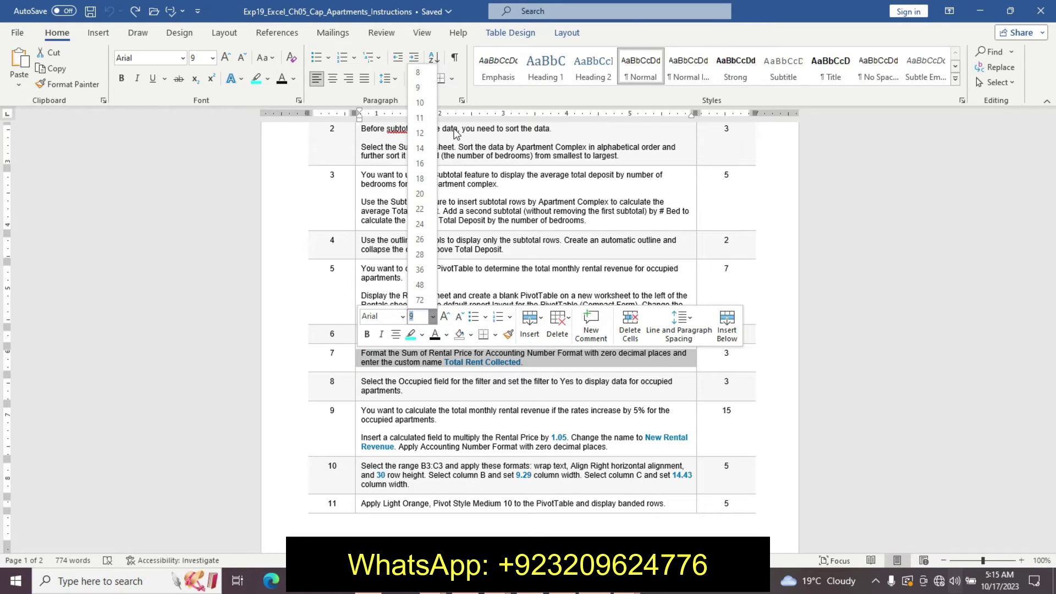
{"action": "left_click", "coordinate": [420, 148]}
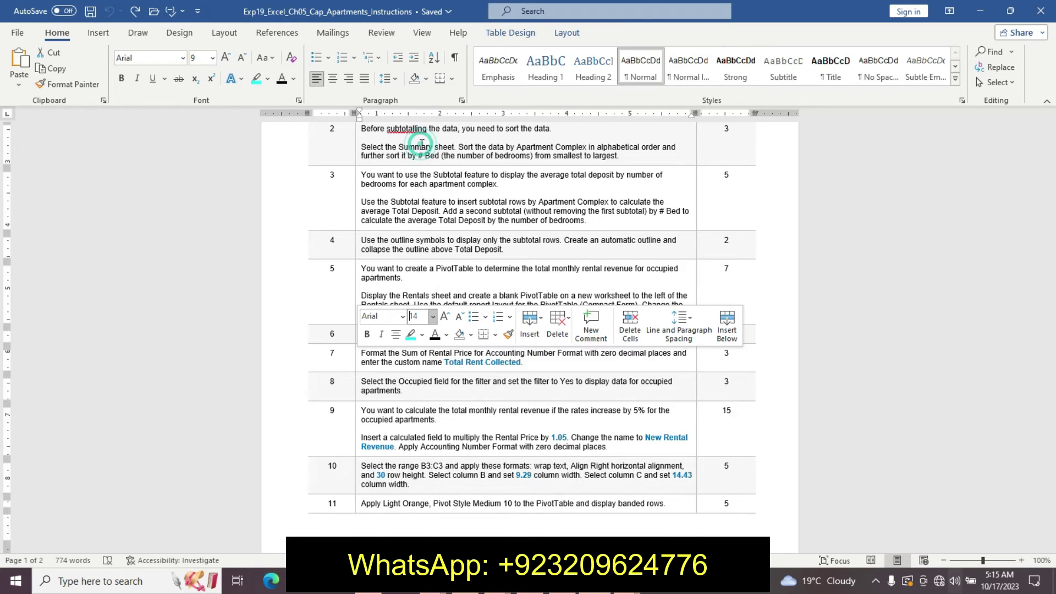
{"action": "left_click", "coordinate": [367, 334]}
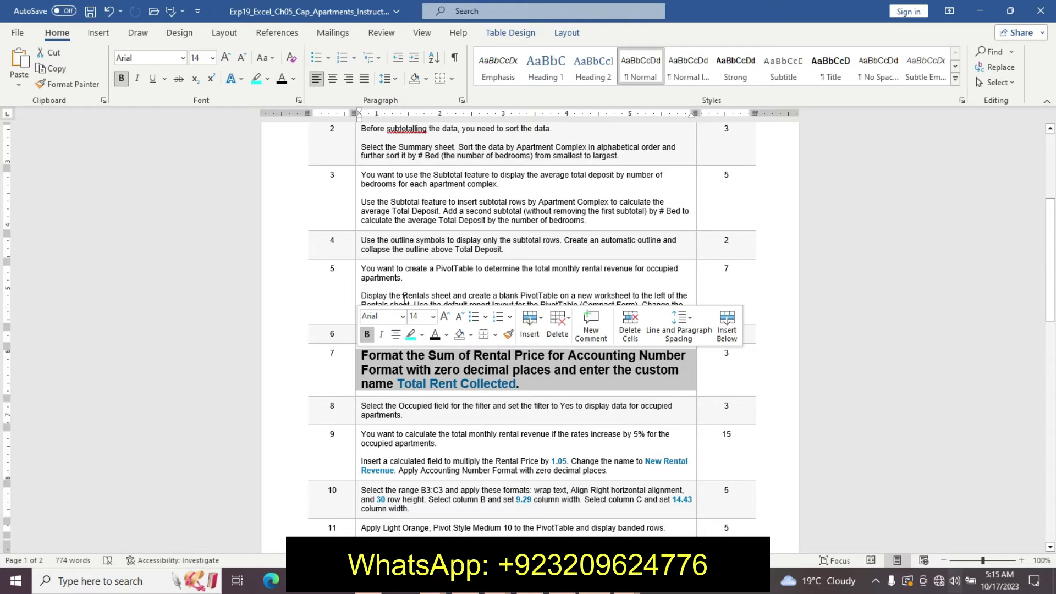
{"action": "left_click", "coordinate": [411, 336]}
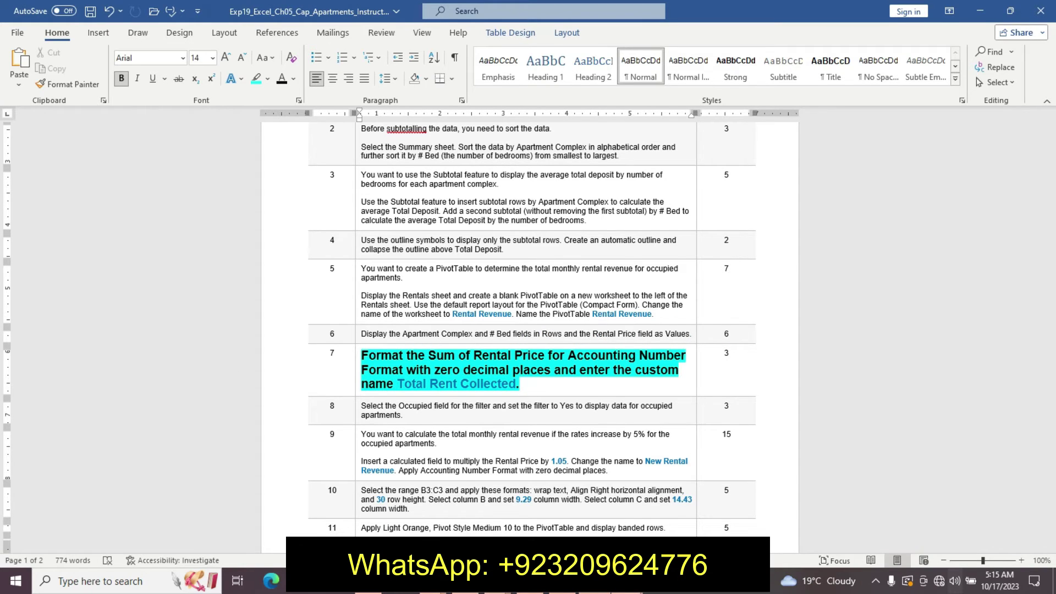
Switch to the workbook in Excel and set the Sum of Rental Price number format to Accounting with 0 decimal places
{"action": "left_click", "coordinate": [355, 488]}
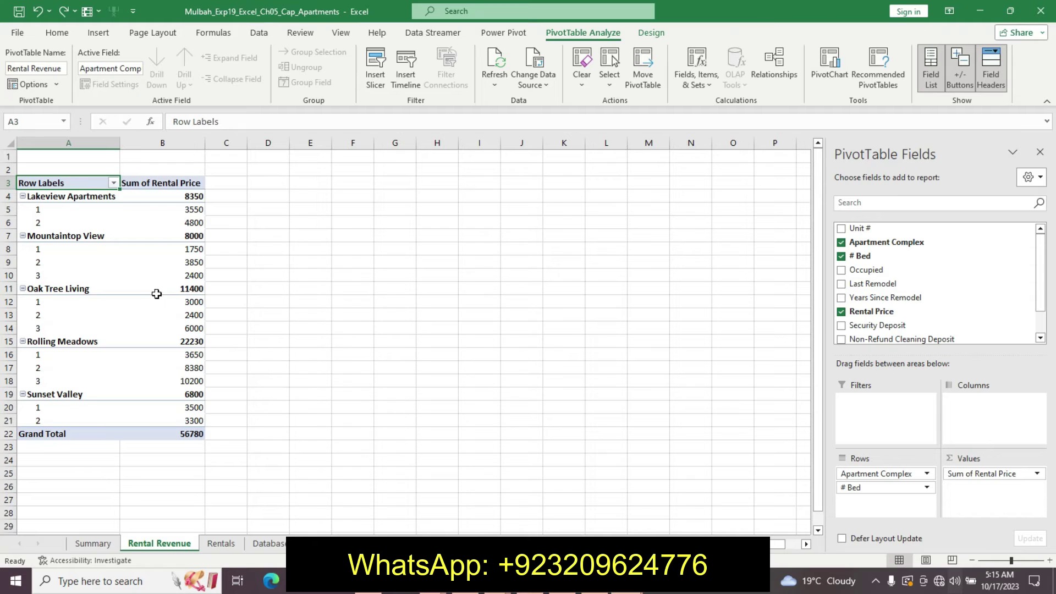
{"action": "left_click", "coordinate": [1038, 476]}
{"action": "left_click", "coordinate": [1016, 461]}
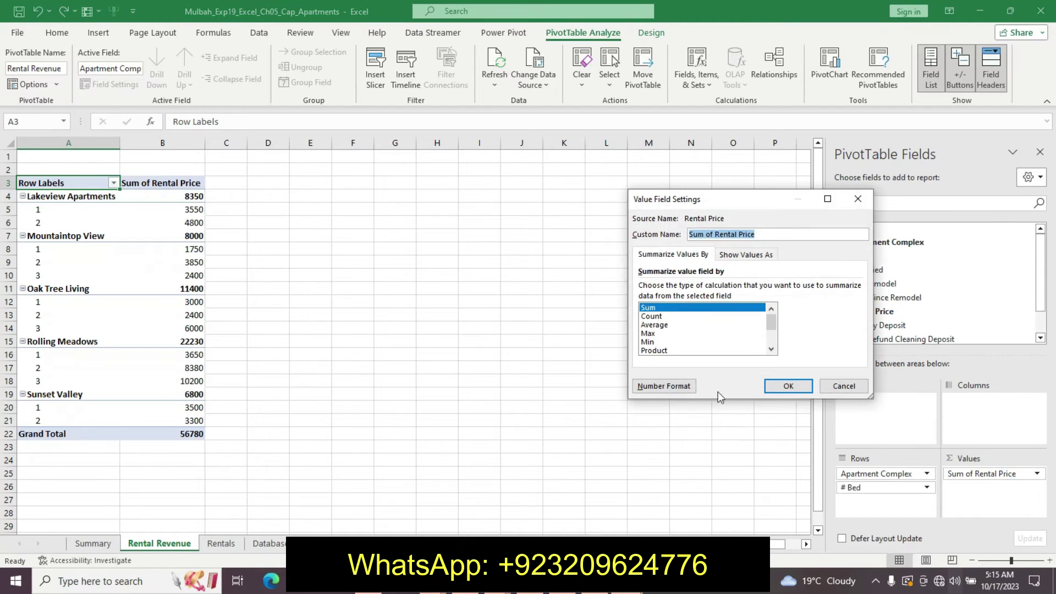
{"action": "left_click", "coordinate": [665, 387]}
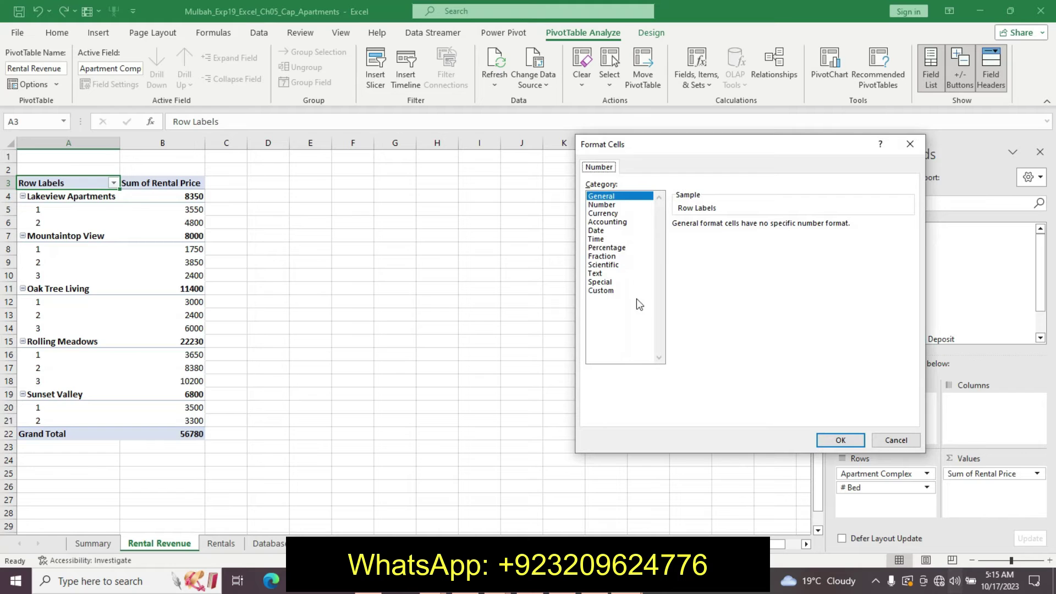
{"action": "left_click", "coordinate": [609, 222]}
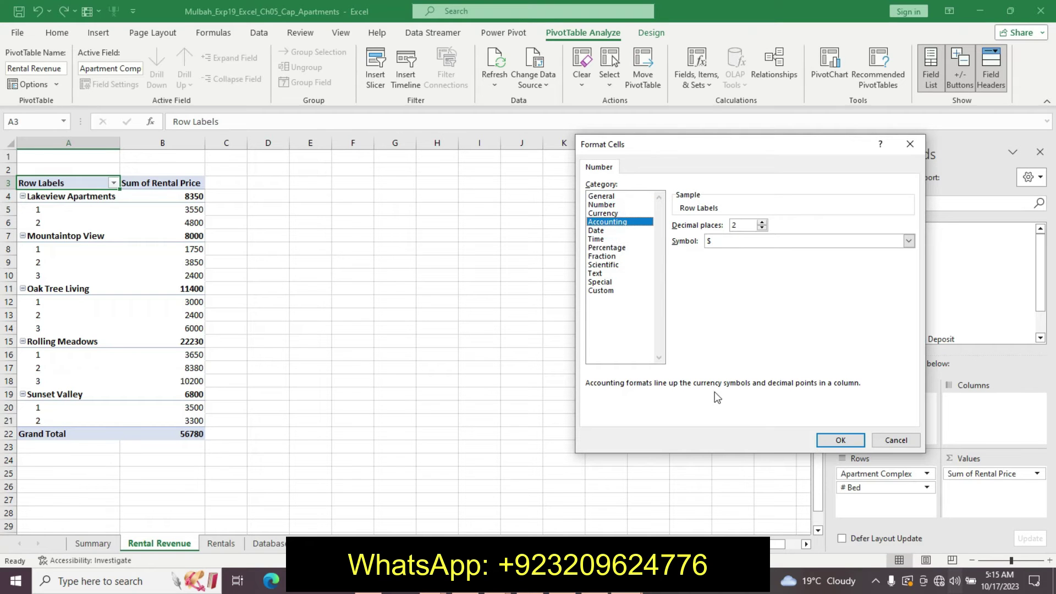
{"action": "key", "text": "alt+Tab"}
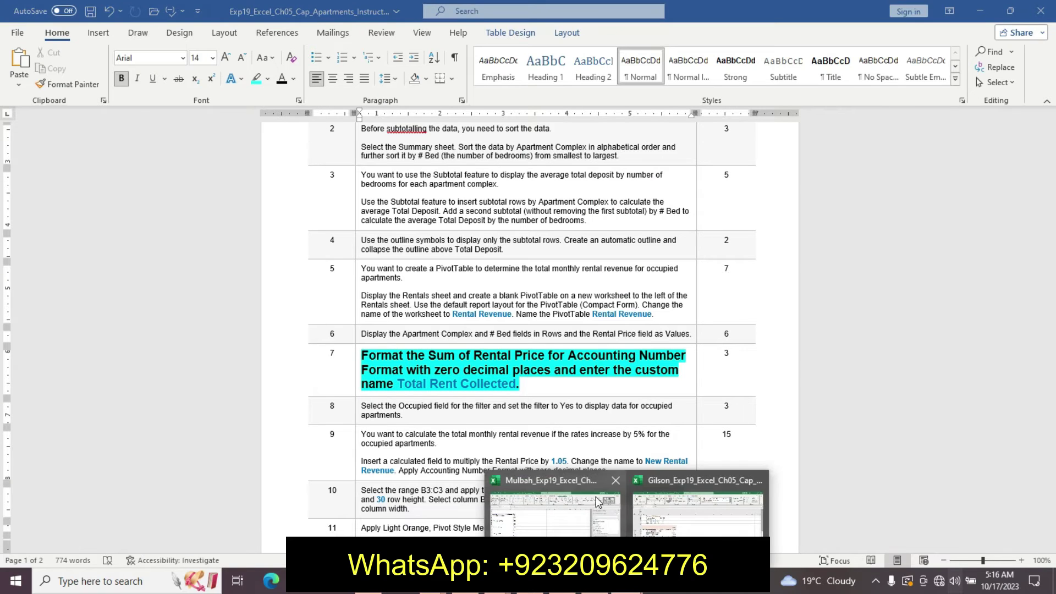
{"action": "left_click", "coordinate": [596, 496]}
{"action": "left_click", "coordinate": [762, 228]}
{"action": "left_click", "coordinate": [762, 228]}
{"action": "left_click", "coordinate": [831, 444]}
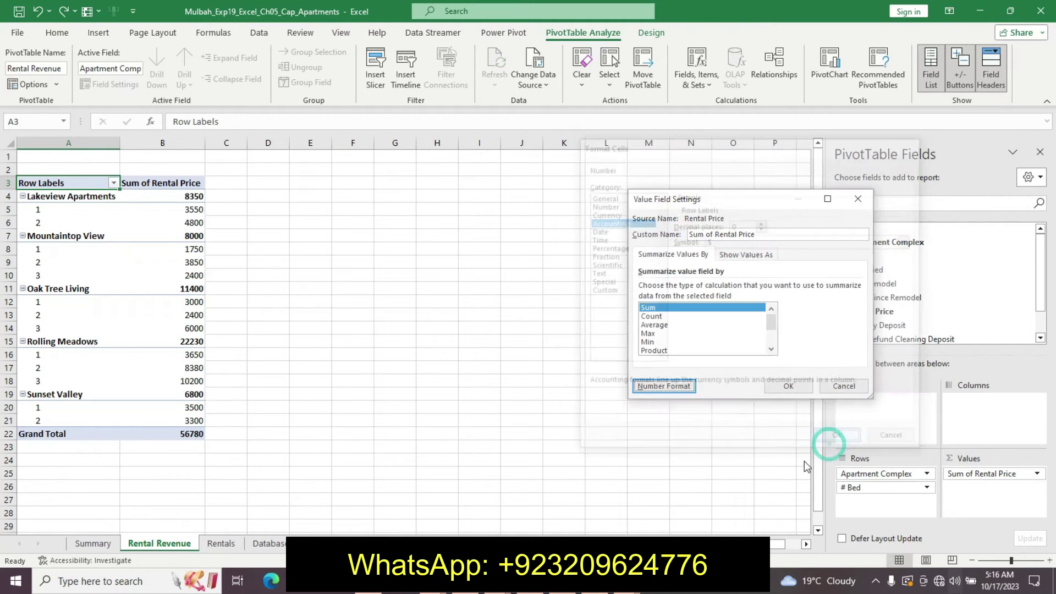
Copy the custom name from step 7 of the Word instructions and rename the Sum of Rental Price value field Total Rent Collected in Excel
{"action": "key", "text": "alt+Tab"}
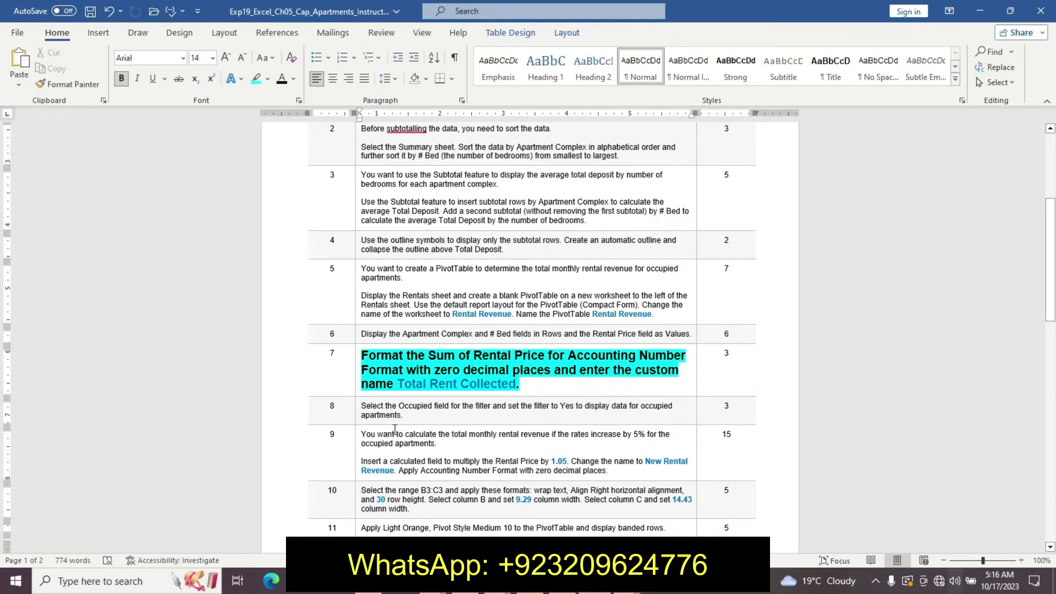
{"action": "left_click_drag", "start_coordinate": [400, 385], "coordinate": [498, 391]}
{"action": "key", "text": "ctrl+c"}
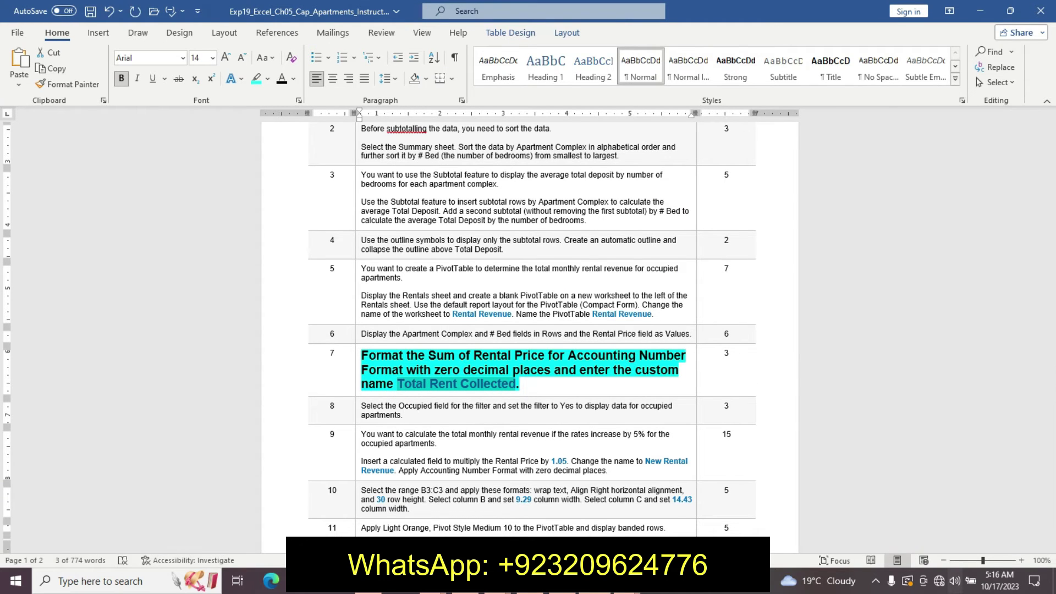
{"action": "left_click", "coordinate": [628, 581]}
{"action": "left_click", "coordinate": [573, 514]}
{"action": "left_click", "coordinate": [768, 235]}
{"action": "key", "text": "BackSpace"}
{"action": "key", "text": "BackSpace"}
{"action": "key", "text": "BackSpace"}
{"action": "key", "text": "BackSpace"}
{"action": "key", "text": "BackSpace"}
{"action": "key", "text": "BackSpace"}
{"action": "key", "text": "BackSpace"}
{"action": "key", "text": "BackSpace"}
{"action": "key", "text": "BackSpace"}
{"action": "key", "text": "BackSpace"}
{"action": "key", "text": "BackSpace"}
{"action": "key", "text": "BackSpace"}
{"action": "key", "text": "BackSpace"}
{"action": "key", "text": "BackSpace"}
{"action": "key", "text": "BackSpace"}
{"action": "key", "text": "BackSpace"}
{"action": "key", "text": "BackSpace"}
{"action": "key", "text": "BackSpace"}
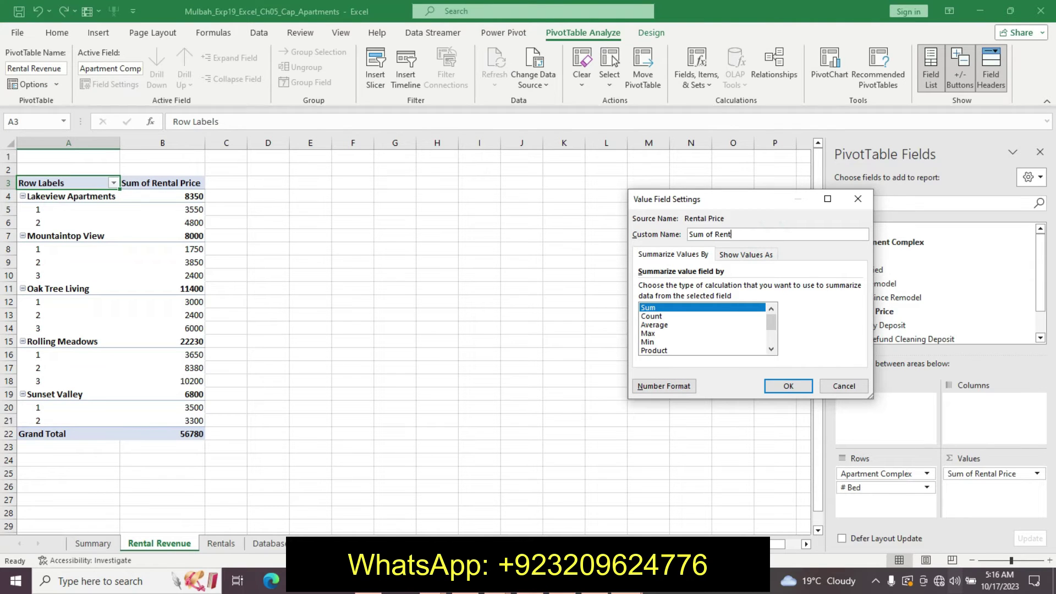
{"action": "key", "text": "ctrl+v"}
{"action": "left_click", "coordinate": [790, 387]}
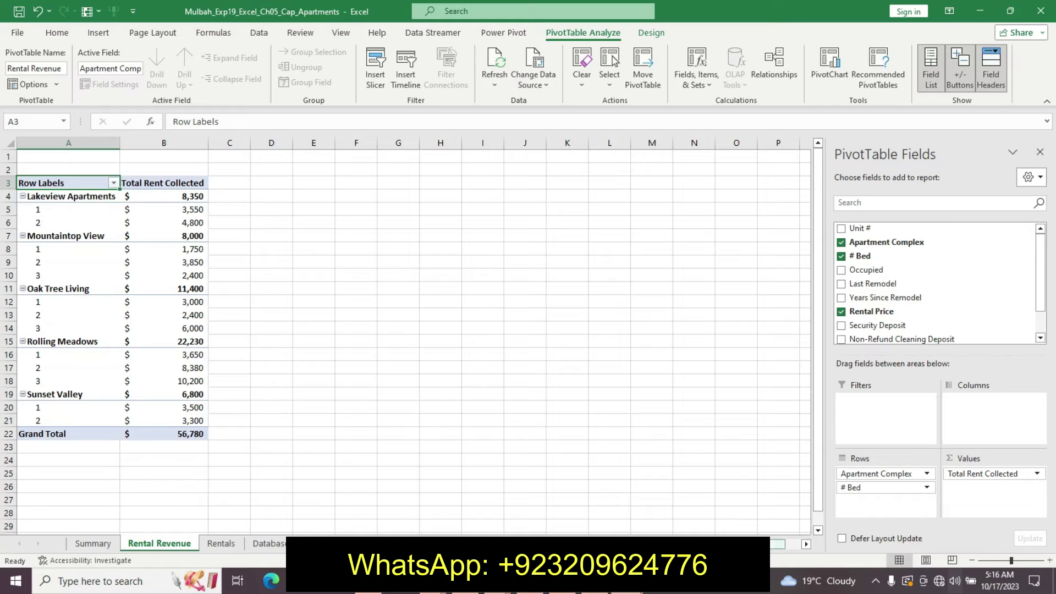
Switch to the Word instructions document and undo all highlighting and text formatting in step 7
{"action": "key", "text": "alt+Tab"}
{"action": "key", "text": "ctrl+z"}
{"action": "key", "text": "ctrl+z"}
{"action": "key", "text": "ctrl+z"}
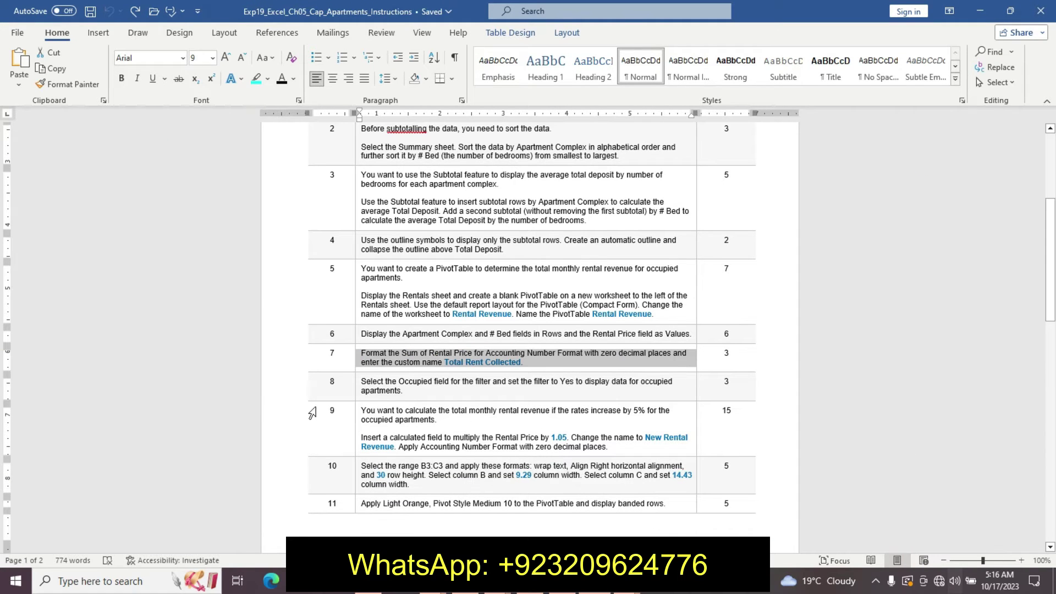
Format step 8's instruction about the Occupied filter as 12 pt bold text with turquoise highlighting
{"action": "left_click", "coordinate": [356, 384]}
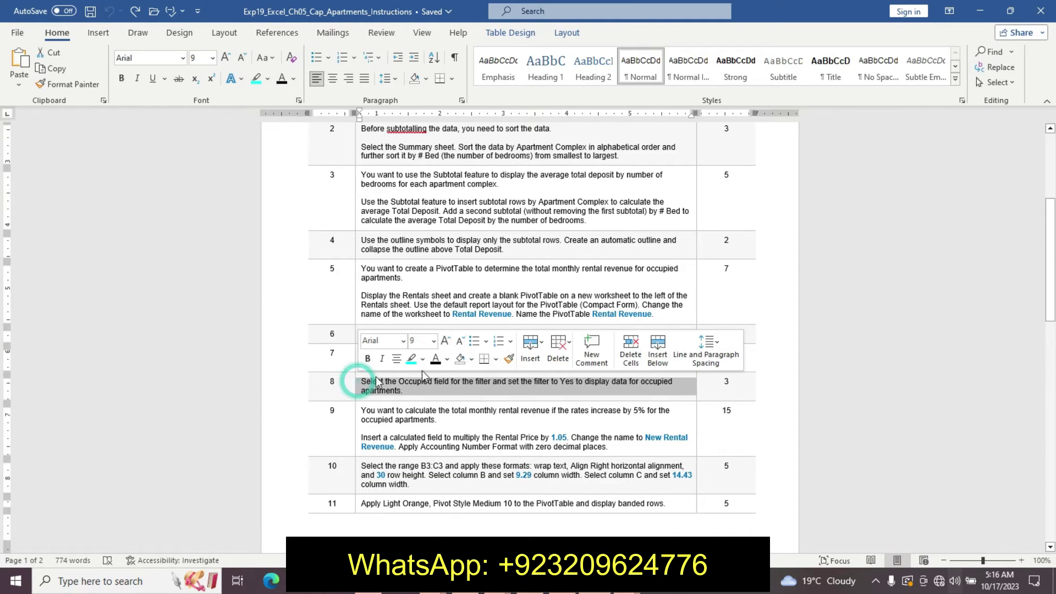
{"action": "left_click", "coordinate": [434, 341]}
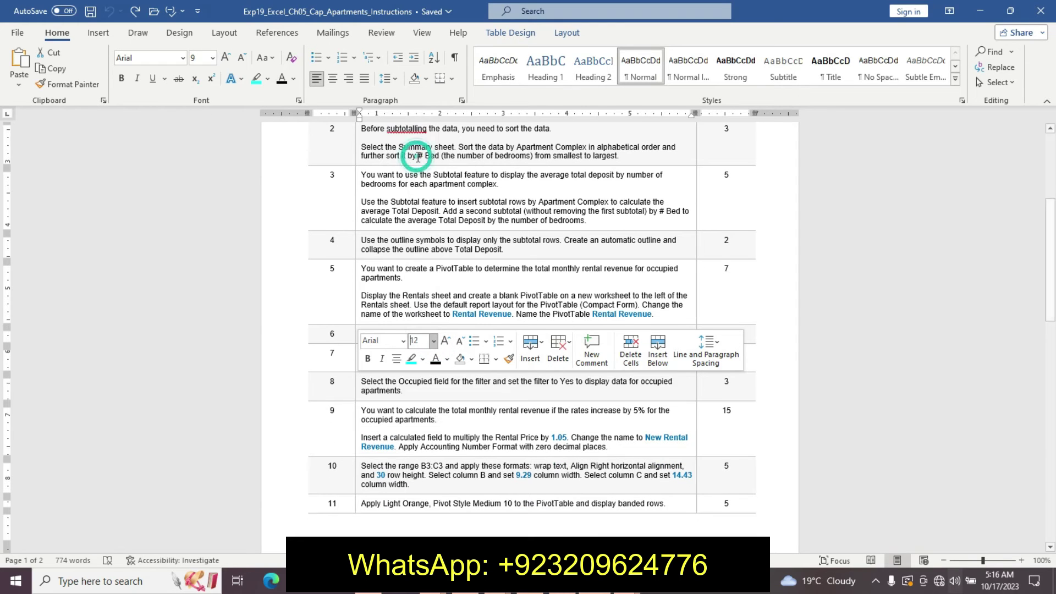
{"action": "left_click", "coordinate": [421, 158]}
{"action": "left_click", "coordinate": [366, 359]}
{"action": "left_click", "coordinate": [411, 360]}
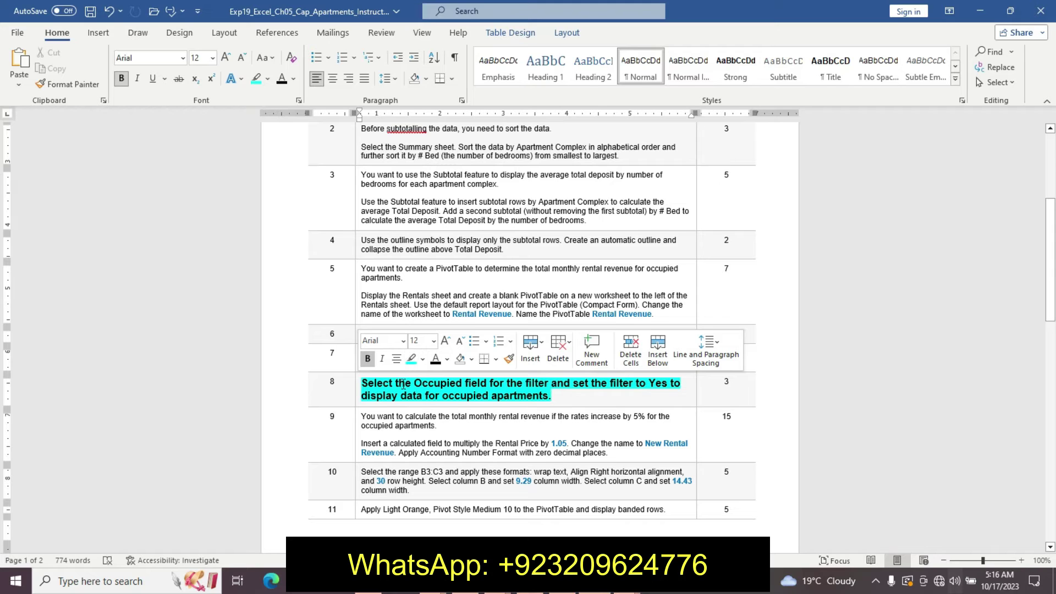
{"action": "left_click", "coordinate": [406, 384]}
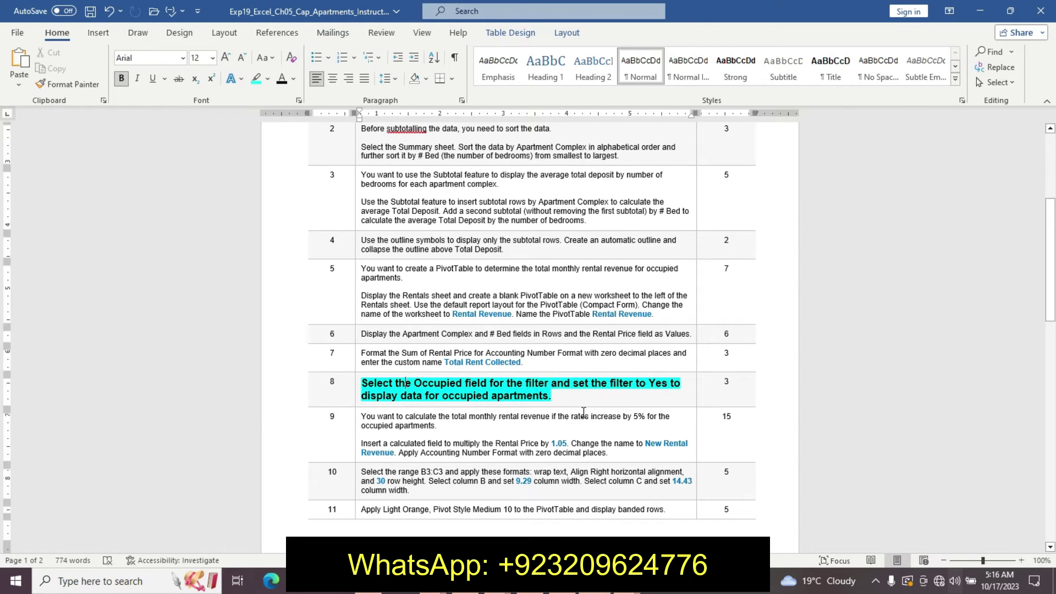
Read step 8's instruction about filtering the PivotTable by the Occupied field
{"action": "left_click_drag", "start_coordinate": [585, 434], "coordinate": [577, 385]}
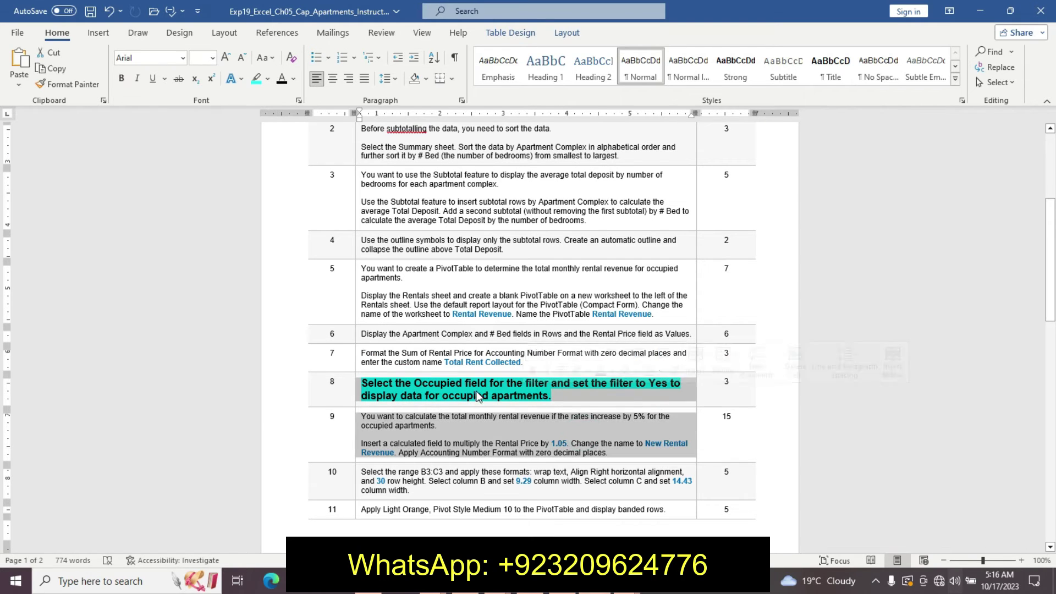
{"action": "left_click_drag", "start_coordinate": [401, 396], "coordinate": [577, 380]}
{"action": "left_click", "coordinate": [362, 385]}
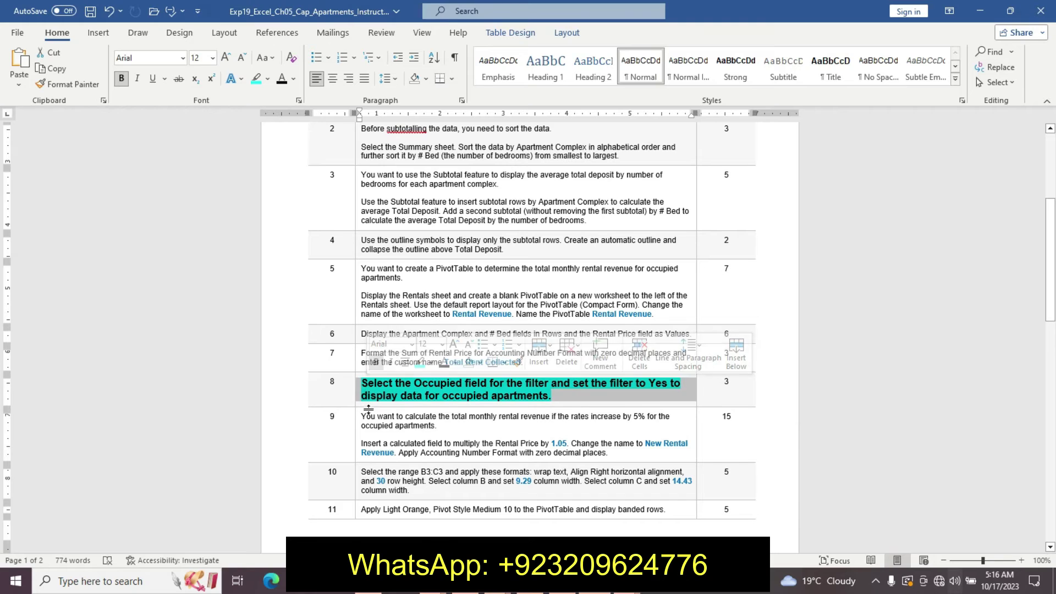
{"action": "left_click", "coordinate": [362, 379]}
{"action": "triple_click", "coordinate": [363, 379]}
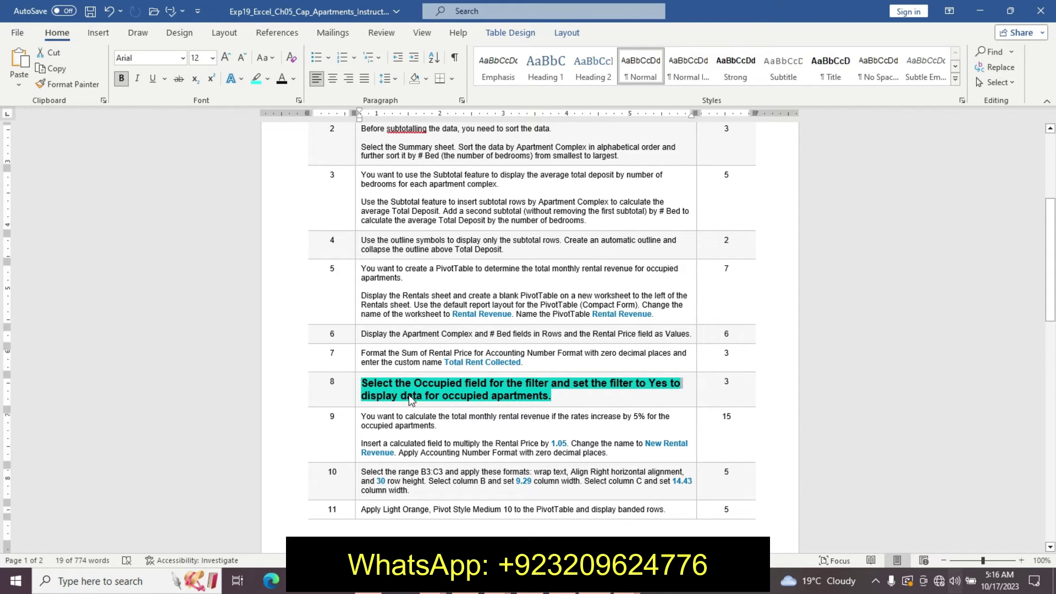
{"action": "left_click_drag", "start_coordinate": [432, 385], "coordinate": [365, 386]}
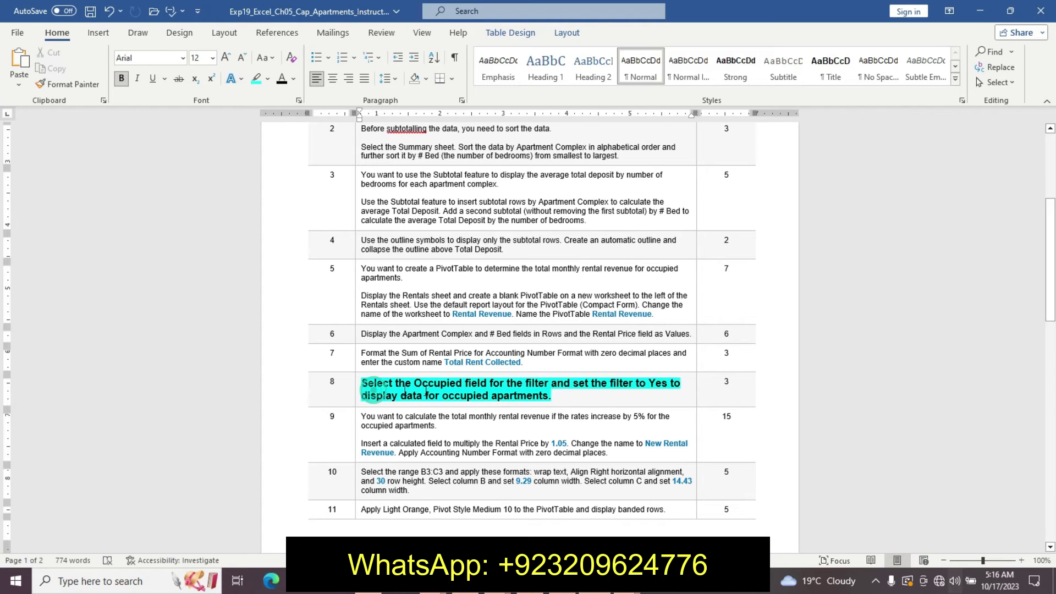
{"action": "left_click_drag", "start_coordinate": [532, 389], "coordinate": [438, 383]}
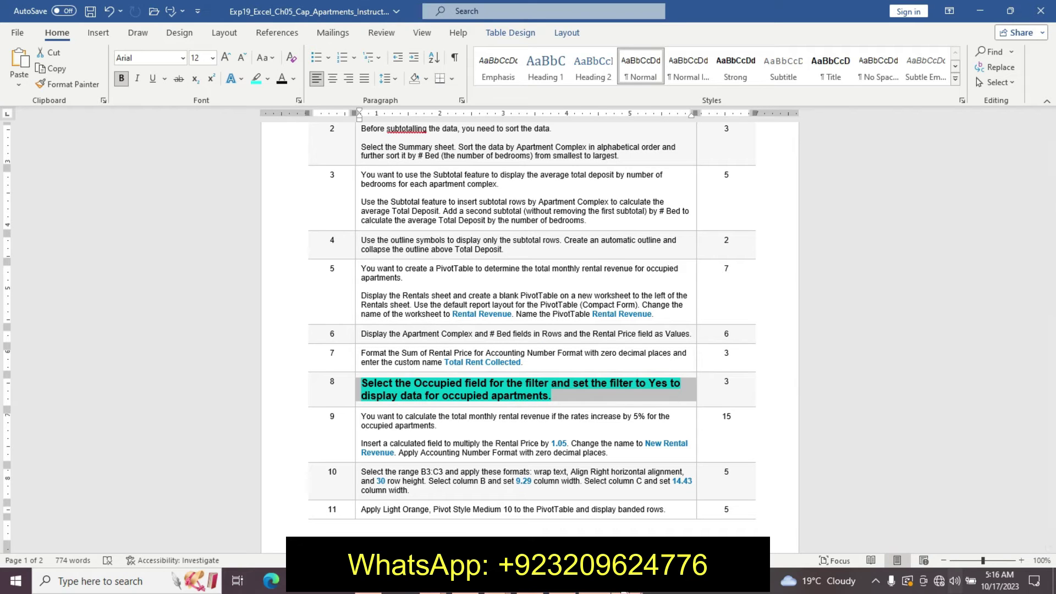
Switch to the workbook in Excel and add the Occupied field to the Rental Revenue PivotTable's filters
{"action": "mouse_move", "coordinate": [625, 580]}
{"action": "left_click", "coordinate": [550, 550]}
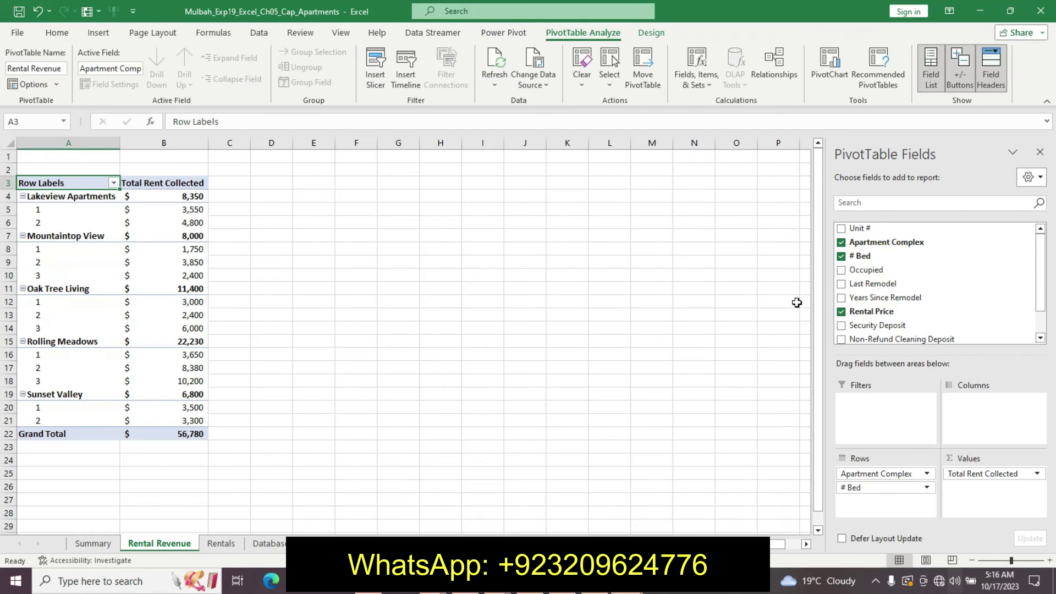
{"action": "left_click_drag", "start_coordinate": [850, 269], "coordinate": [859, 404]}
Recheck step 8 in the Word instructions and set the PivotTable's Occupied filter to Yes in Excel
{"action": "key", "text": "alt+Tab"}
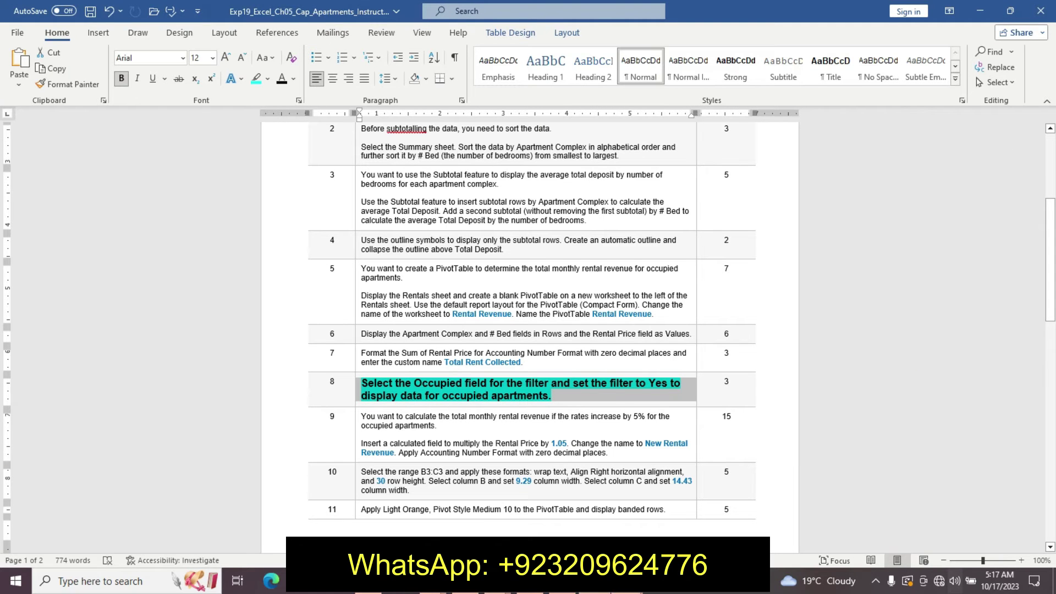
{"action": "mouse_move", "coordinate": [594, 581]}
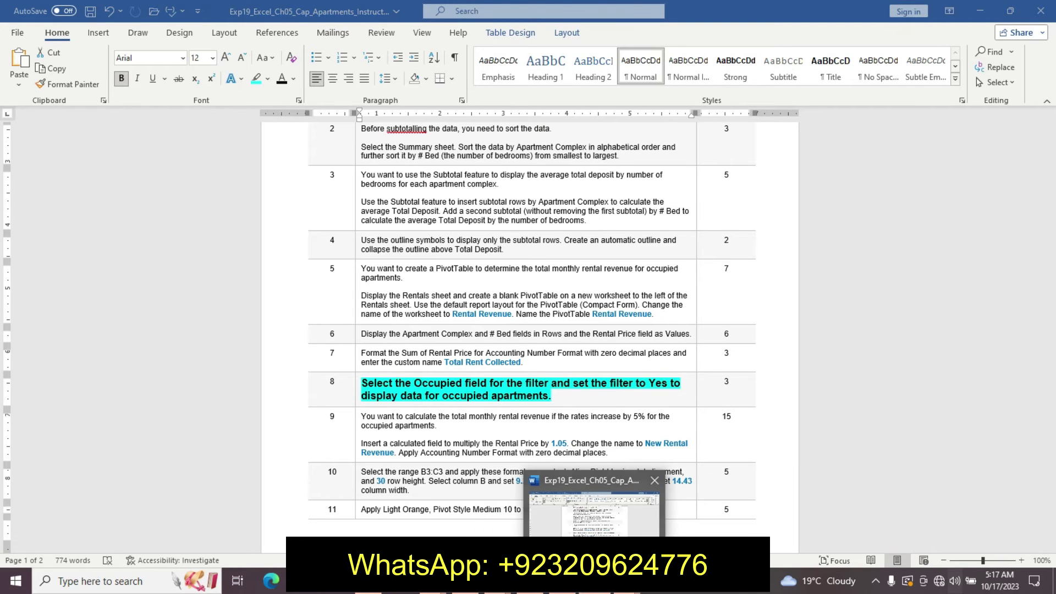
{"action": "left_click", "coordinate": [564, 498]}
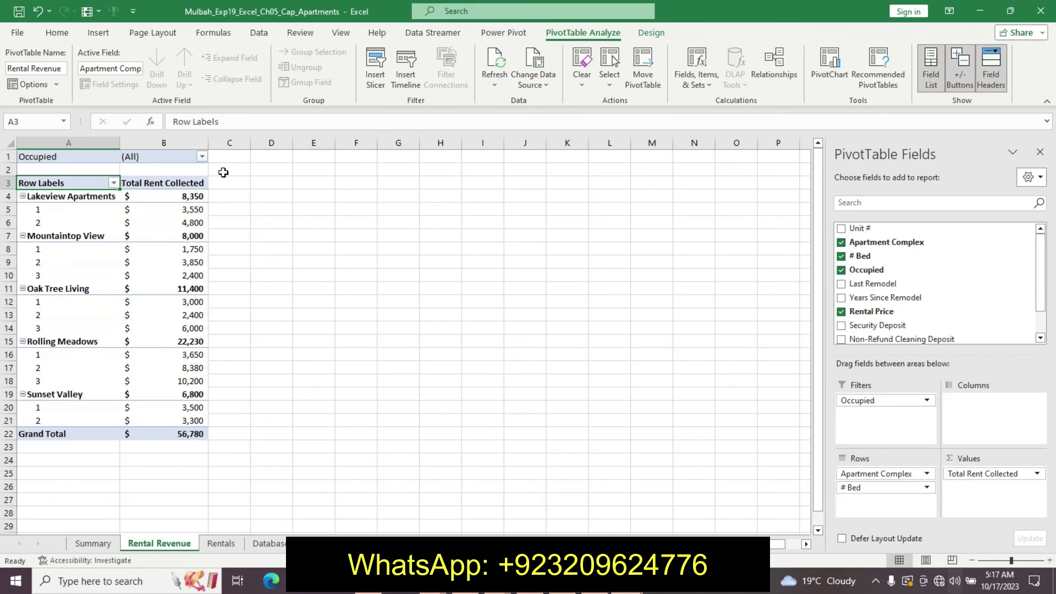
{"action": "left_click", "coordinate": [203, 157]}
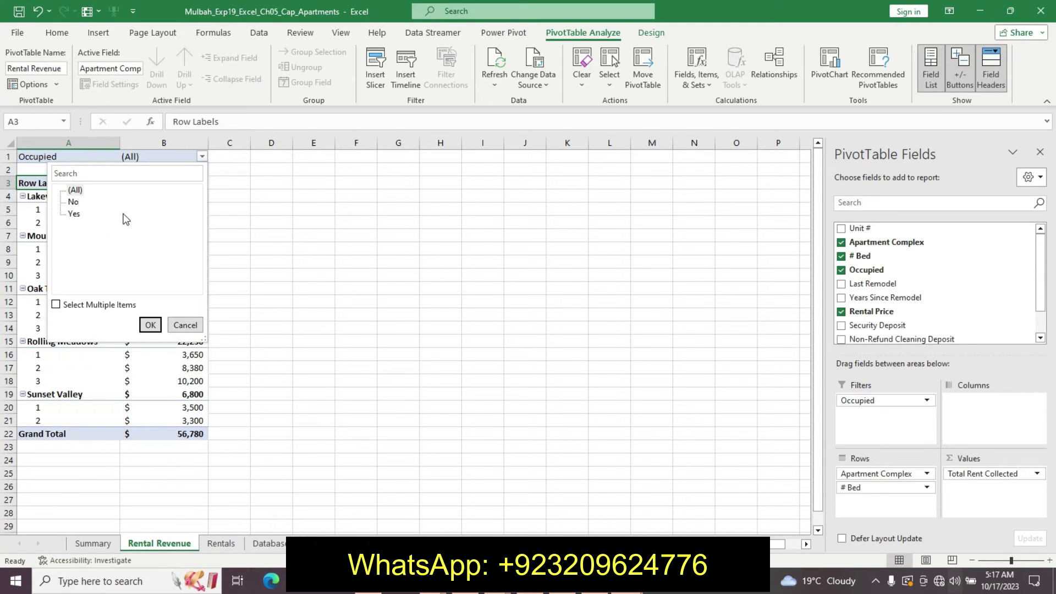
{"action": "left_click", "coordinate": [74, 214]}
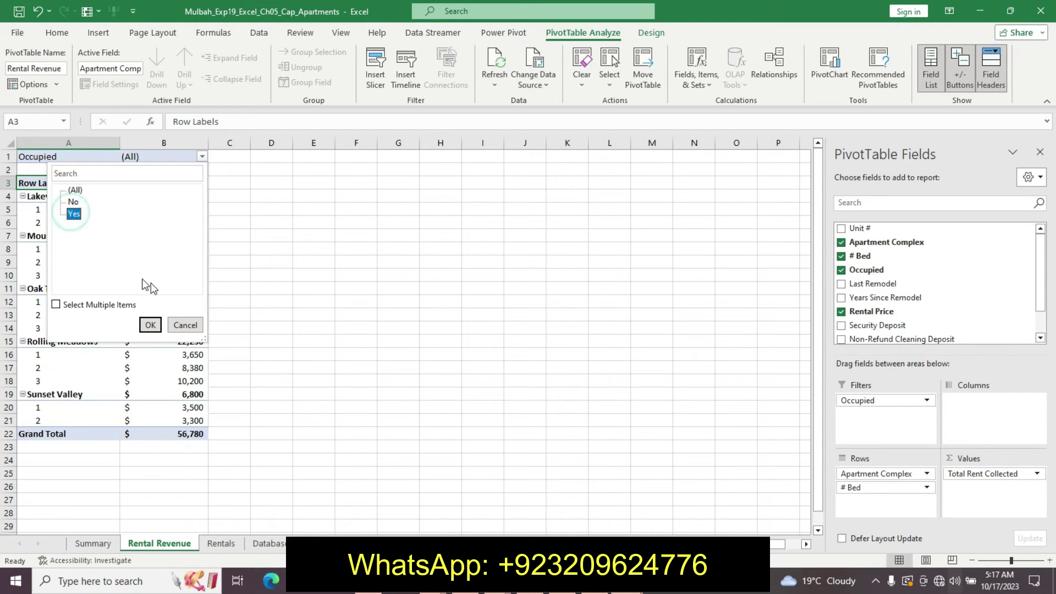
{"action": "left_click", "coordinate": [150, 325]}
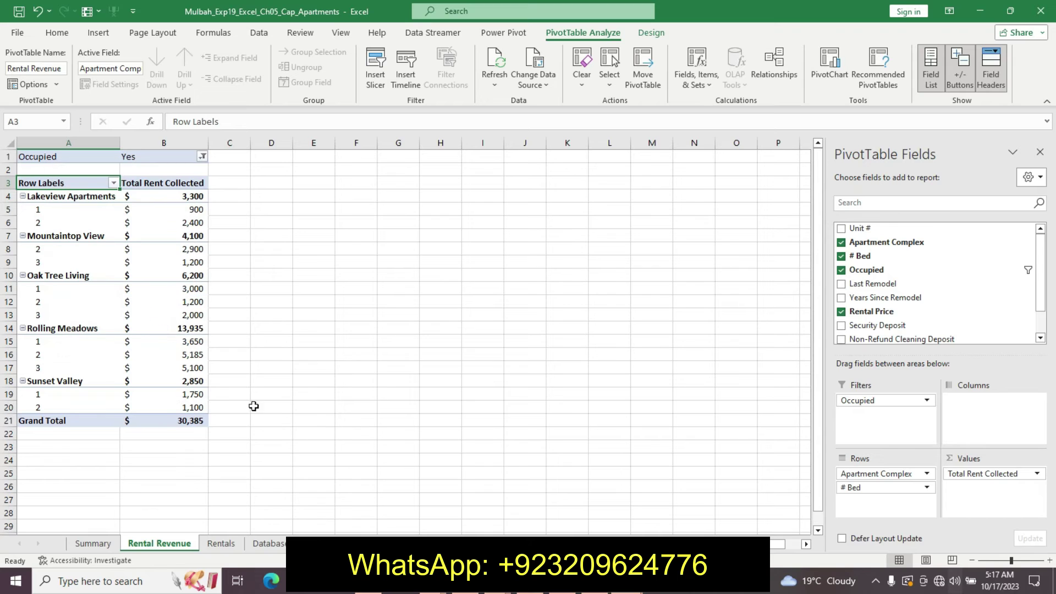
Switch to the Word instructions document and undo the highlighting, bold and font size changes in step 8
{"action": "left_click", "coordinate": [561, 581]}
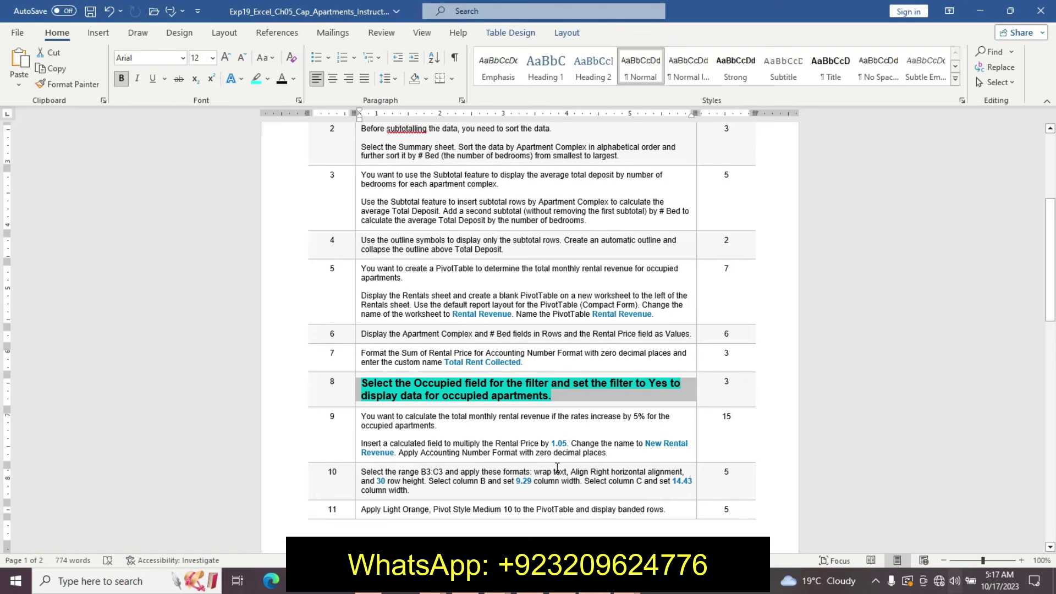
{"action": "key", "text": "ctrl+z"}
{"action": "key", "text": "ctrl+z"}
{"action": "key", "text": "ctrl+z"}
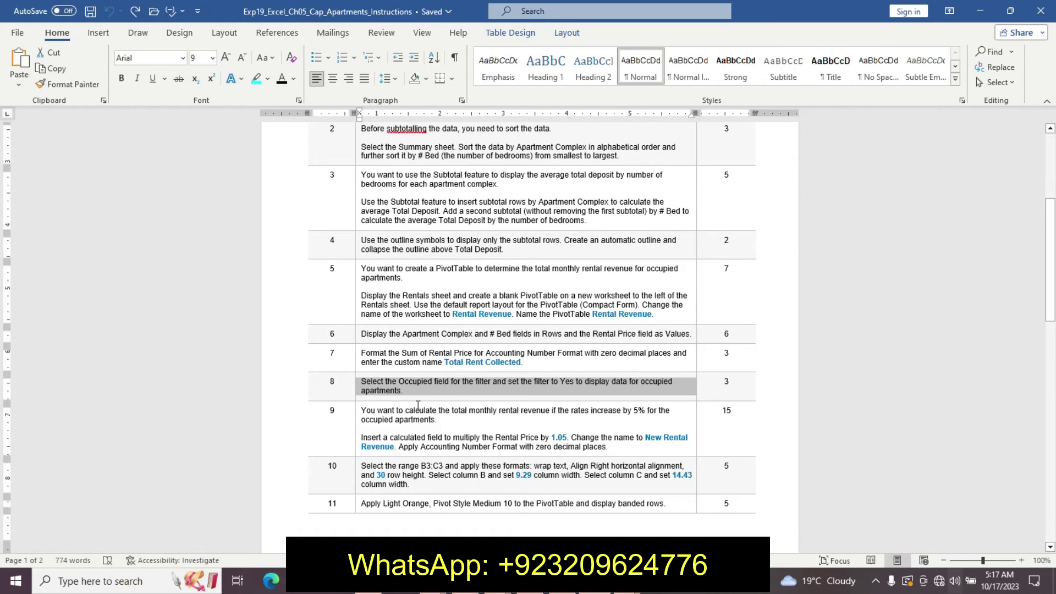
Highlight step 9's opening paragraph about the 5% rate increase in yellow
{"action": "triple_click", "coordinate": [372, 414]}
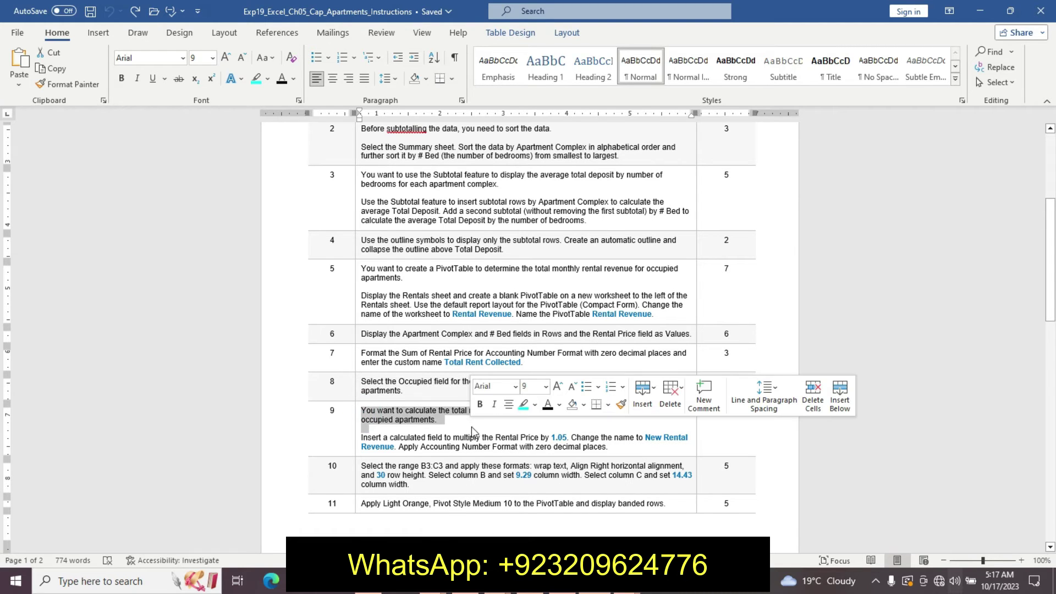
{"action": "left_click", "coordinate": [535, 405]}
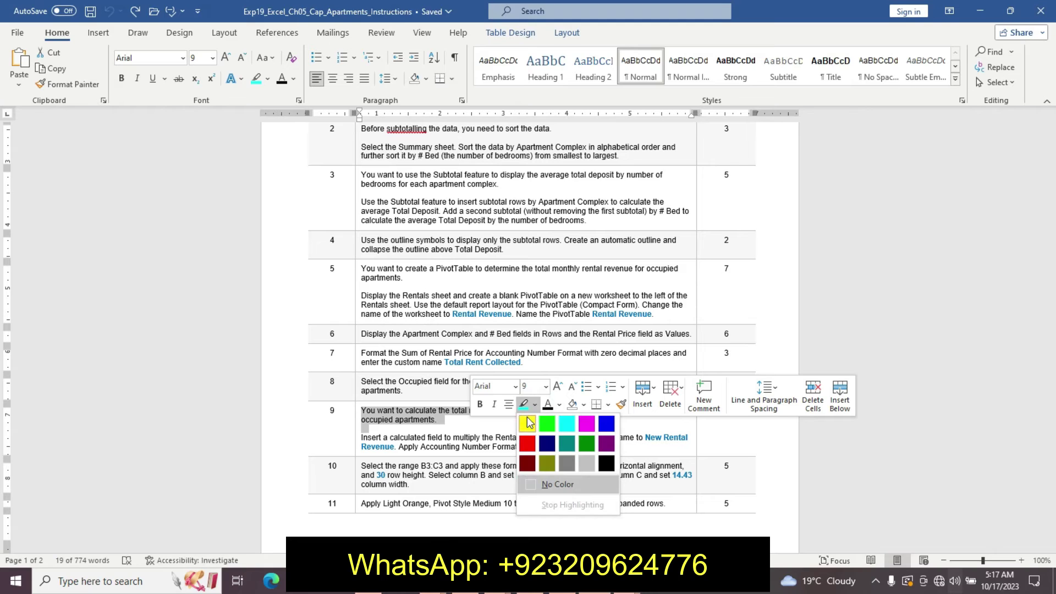
{"action": "left_click", "coordinate": [527, 422]}
Format step 9's calculated field paragraph as 12 pt bold text with turquoise highlighting
{"action": "left_click", "coordinate": [363, 438]}
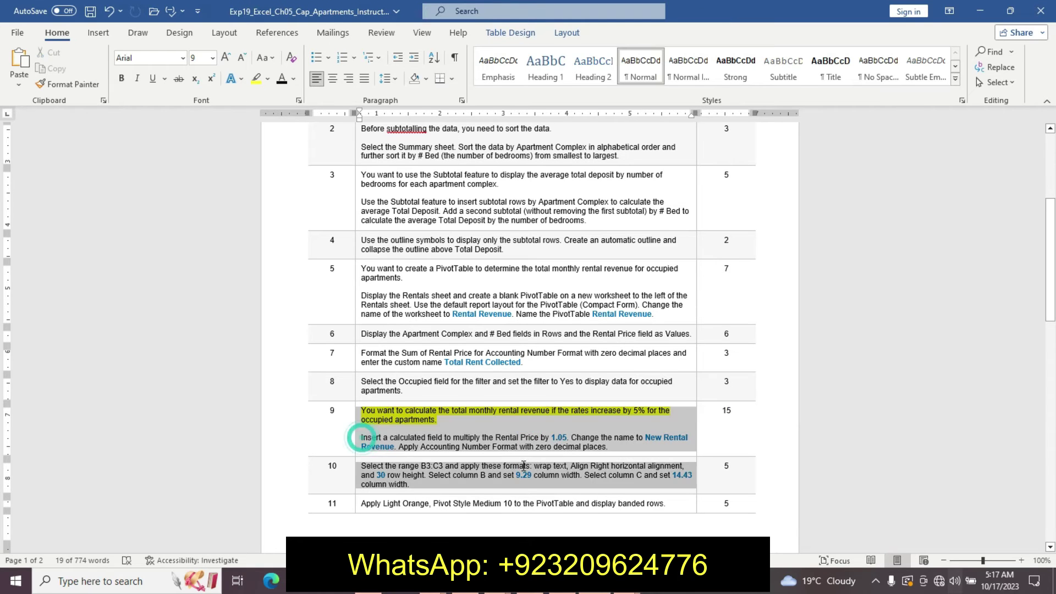
{"action": "left_click_drag", "start_coordinate": [371, 433], "coordinate": [607, 449]}
{"action": "left_click", "coordinate": [700, 409]}
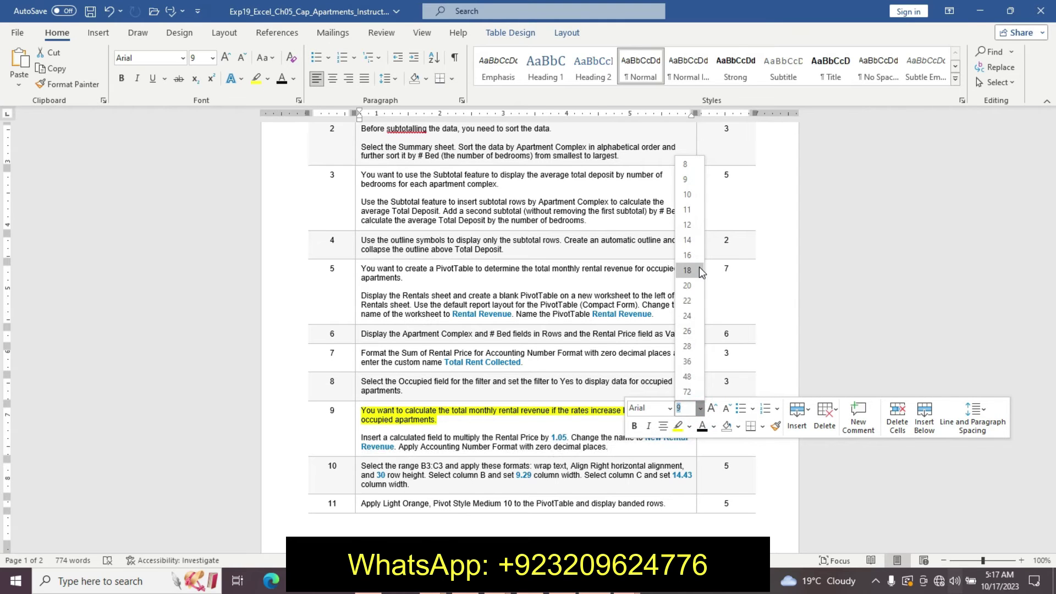
{"action": "left_click", "coordinate": [687, 224]}
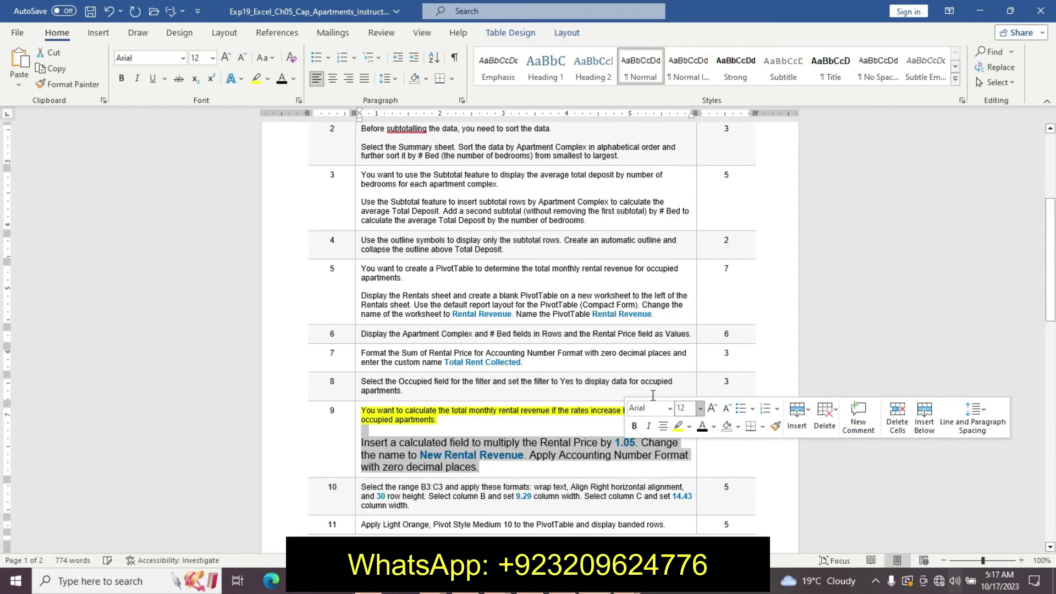
{"action": "left_click", "coordinate": [634, 426]}
{"action": "left_click", "coordinate": [690, 428]}
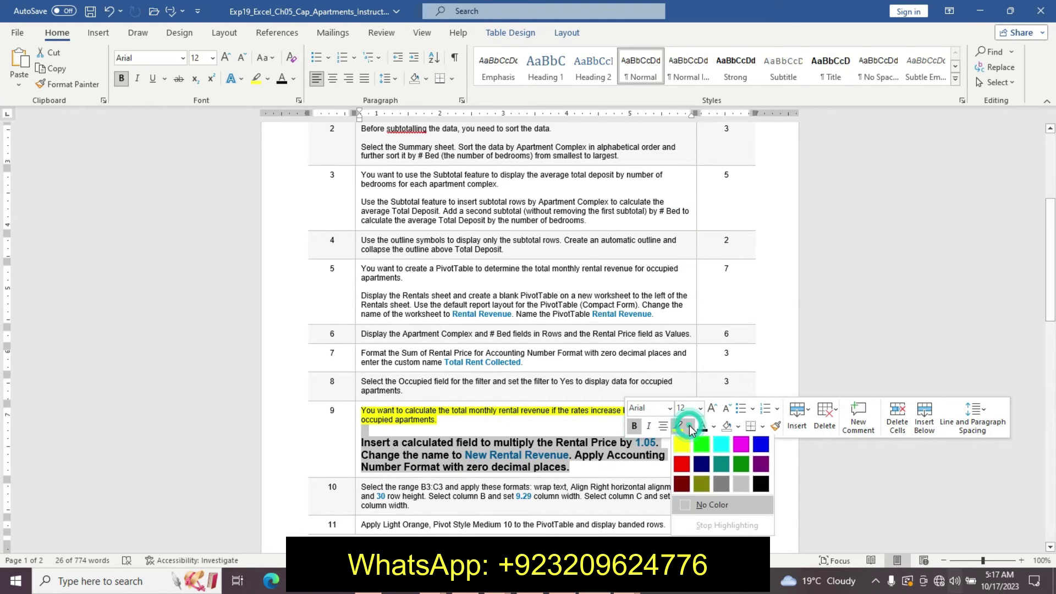
{"action": "left_click", "coordinate": [721, 444]}
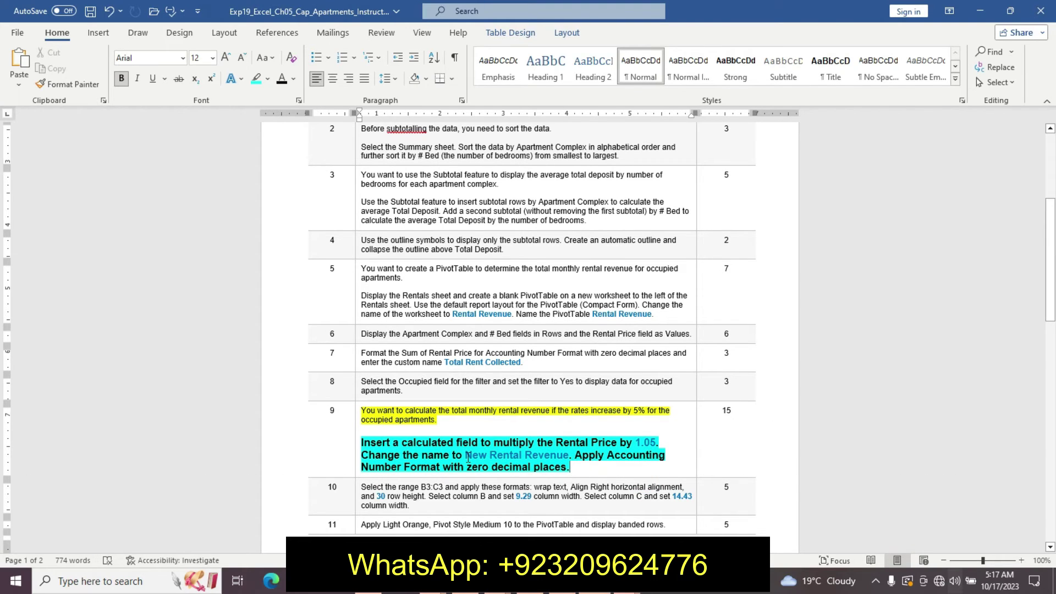
Copy the field name from step 9 and begin a calculated field named New Rental Revenue for the PivotTable in Excel
{"action": "left_click_drag", "start_coordinate": [466, 455], "coordinate": [553, 456]}
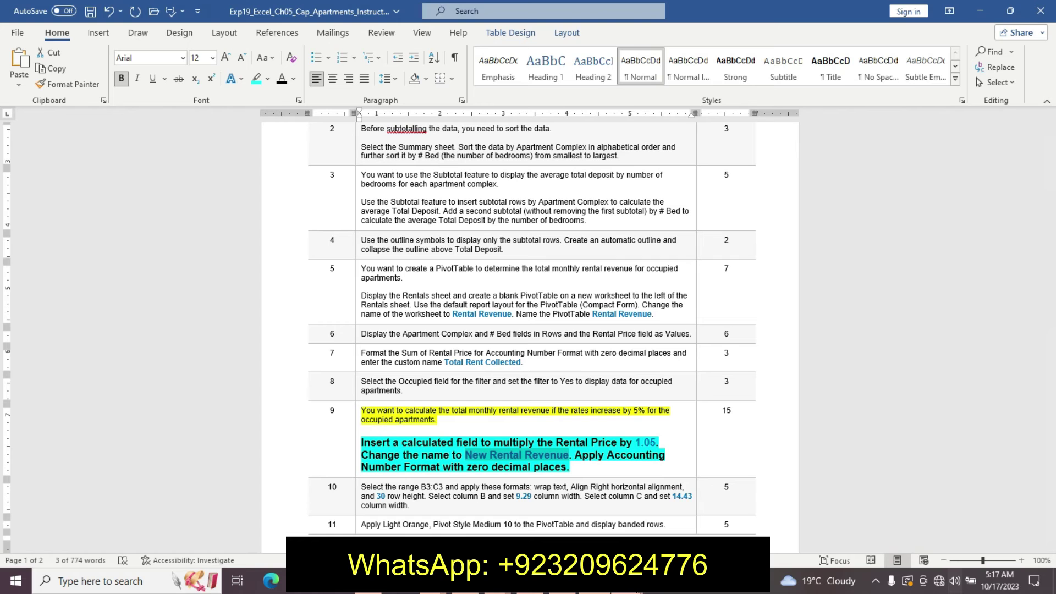
{"action": "mouse_move", "coordinate": [592, 582]}
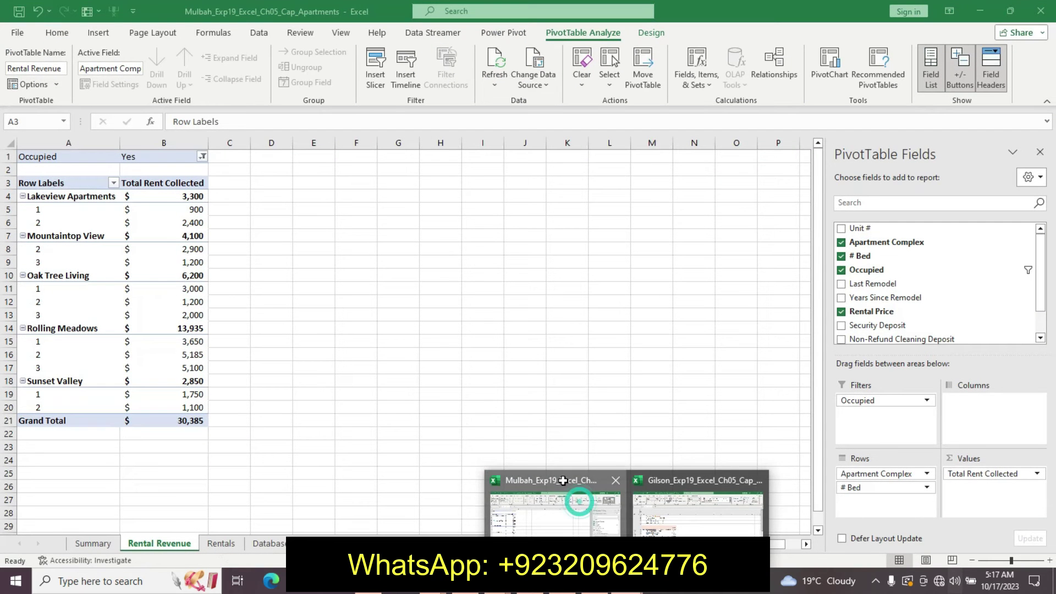
{"action": "left_click", "coordinate": [580, 501]}
{"action": "left_click", "coordinate": [172, 288]}
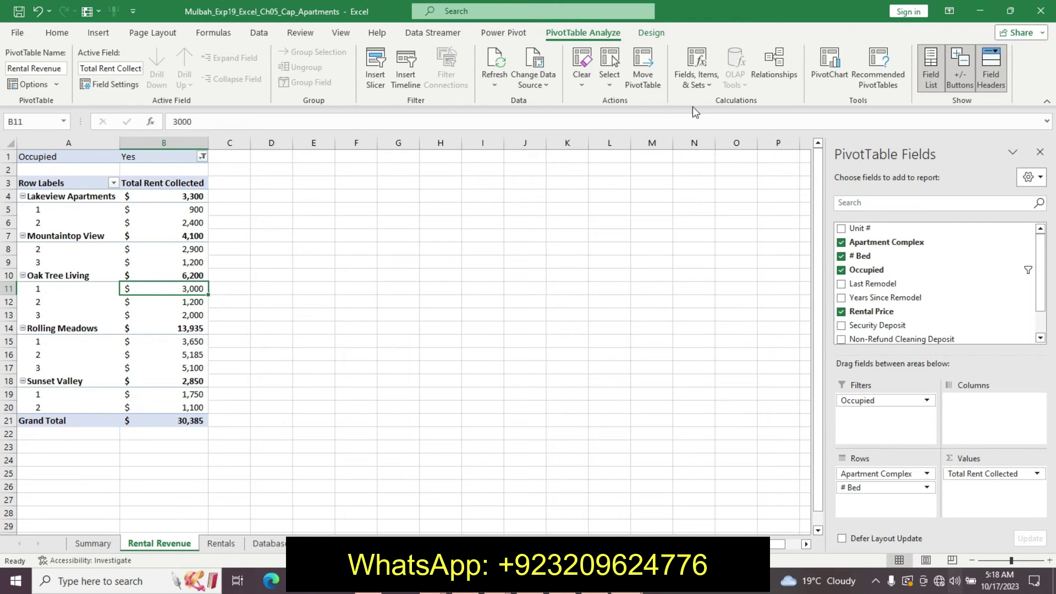
{"action": "left_click", "coordinate": [697, 82]}
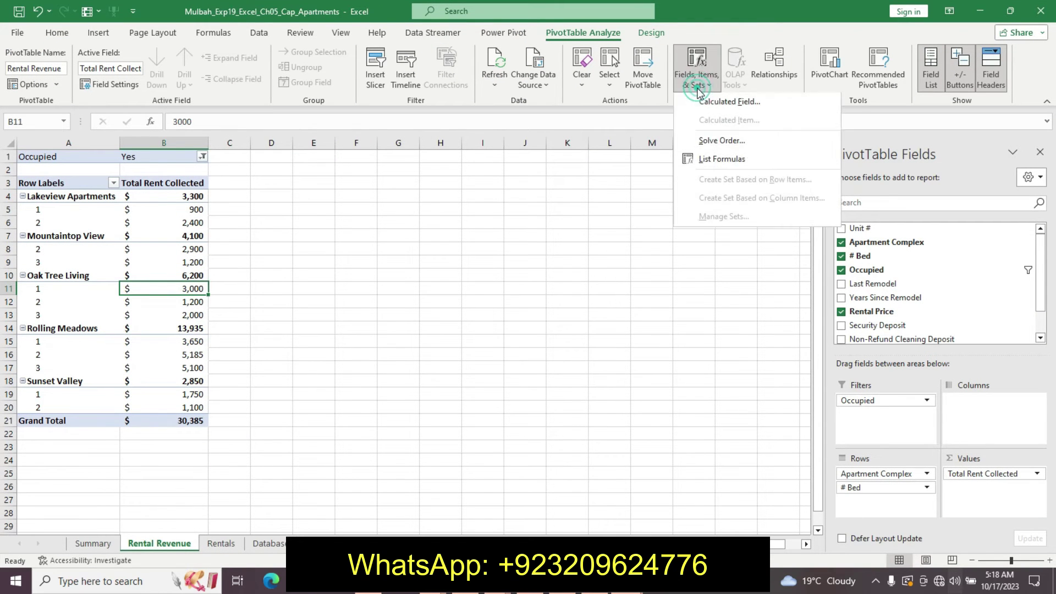
{"action": "left_click", "coordinate": [708, 113]}
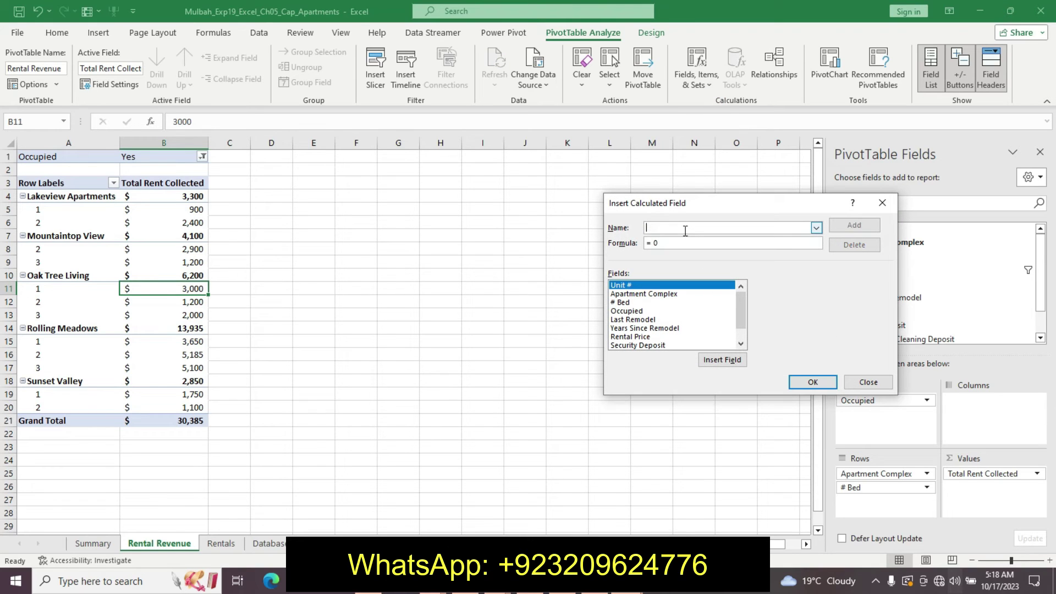
{"action": "type", "text": "New Rental Revenue"}
Complete the New Rental Revenue calculated field with the formula 'Rental Price'*1.05, taking the multiplier from step 9 of the Word instructions
{"action": "left_click", "coordinate": [676, 246]}
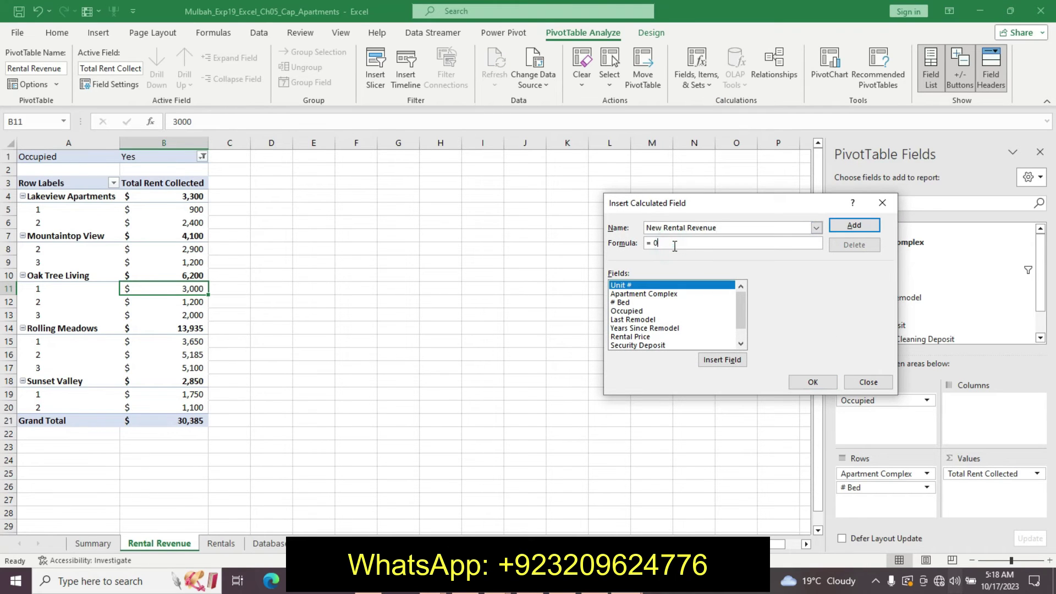
{"action": "left_click", "coordinate": [639, 338]}
{"action": "left_click", "coordinate": [721, 361]}
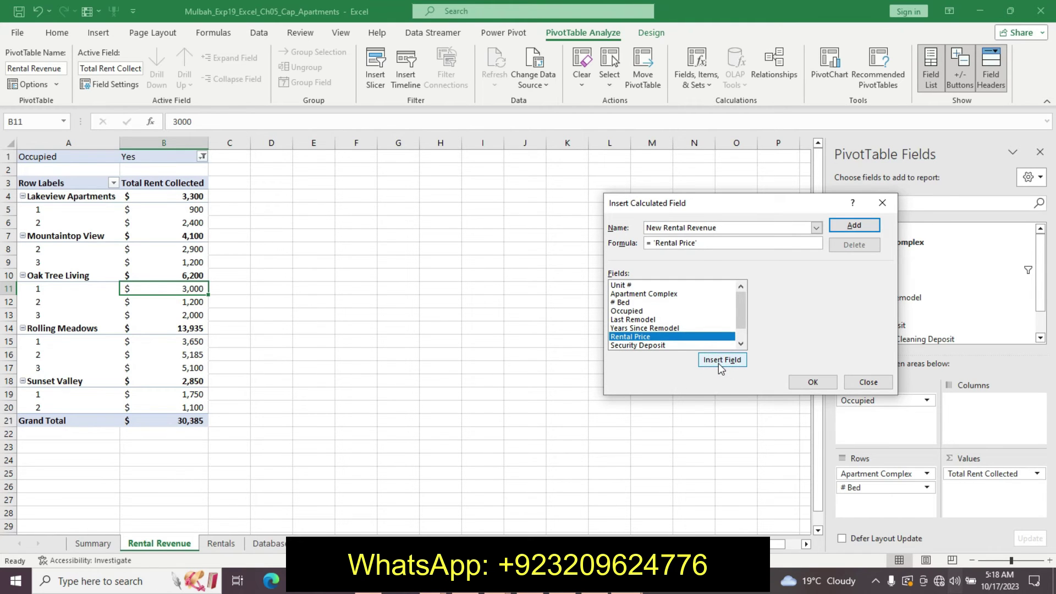
{"action": "key", "text": "alt+Tab"}
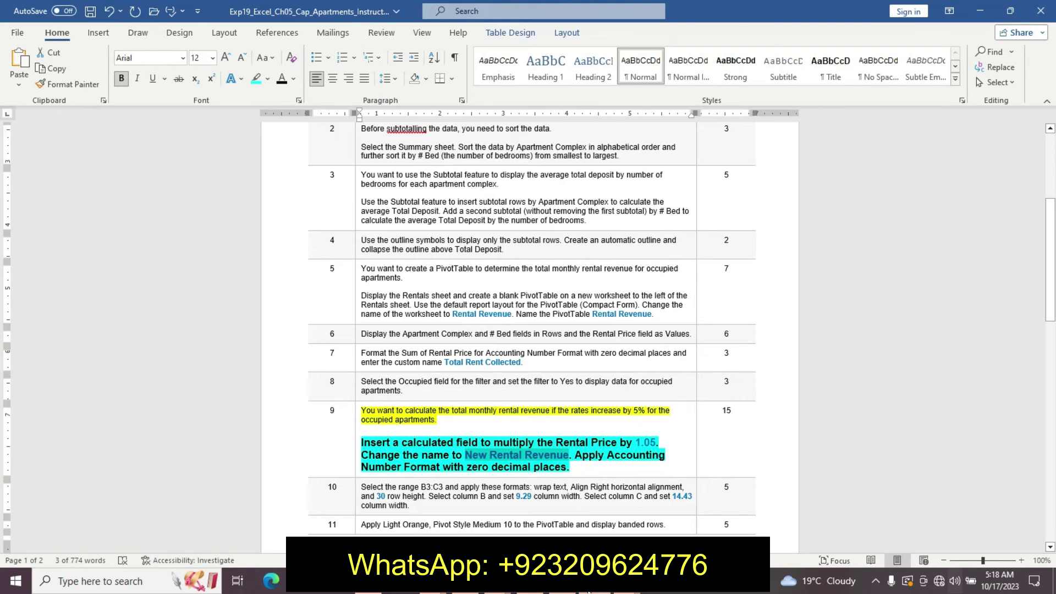
{"action": "left_click_drag", "start_coordinate": [637, 442], "coordinate": [653, 443]}
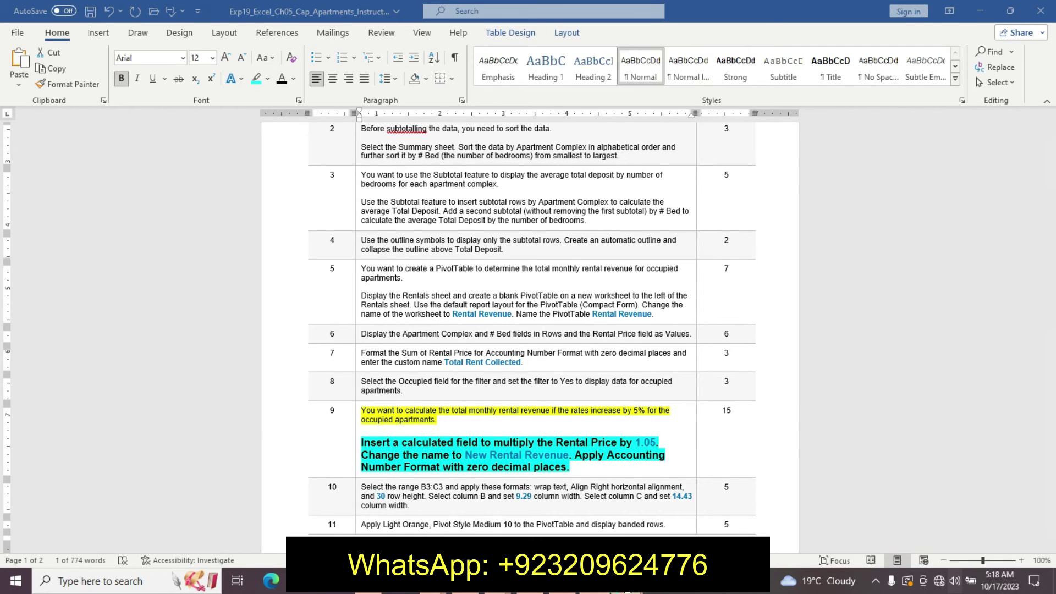
{"action": "key", "text": "alt+Tab"}
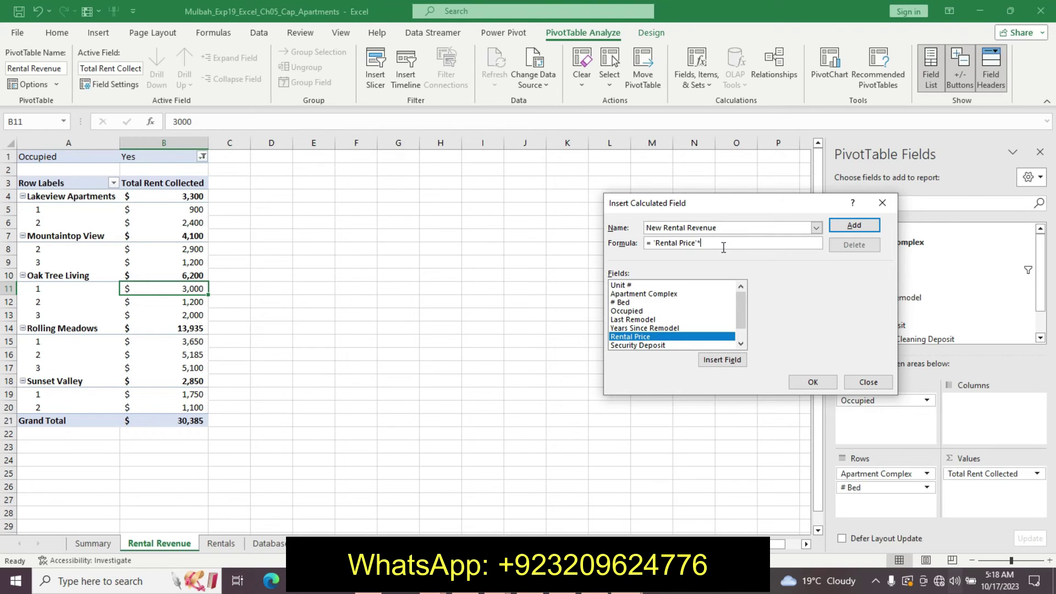
{"action": "type", "text": "1.05"}
{"action": "left_click", "coordinate": [812, 381]}
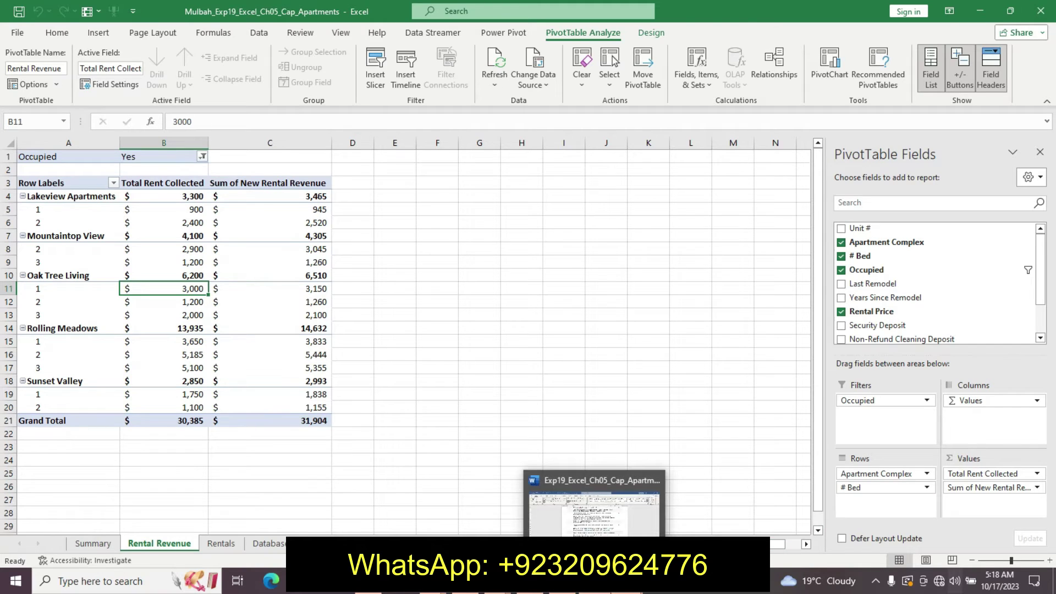
Recheck step 9 in Word and apply Accounting number format with 0 decimal places to Sum of New Rental Revenue in Excel
{"action": "left_click", "coordinate": [565, 581]}
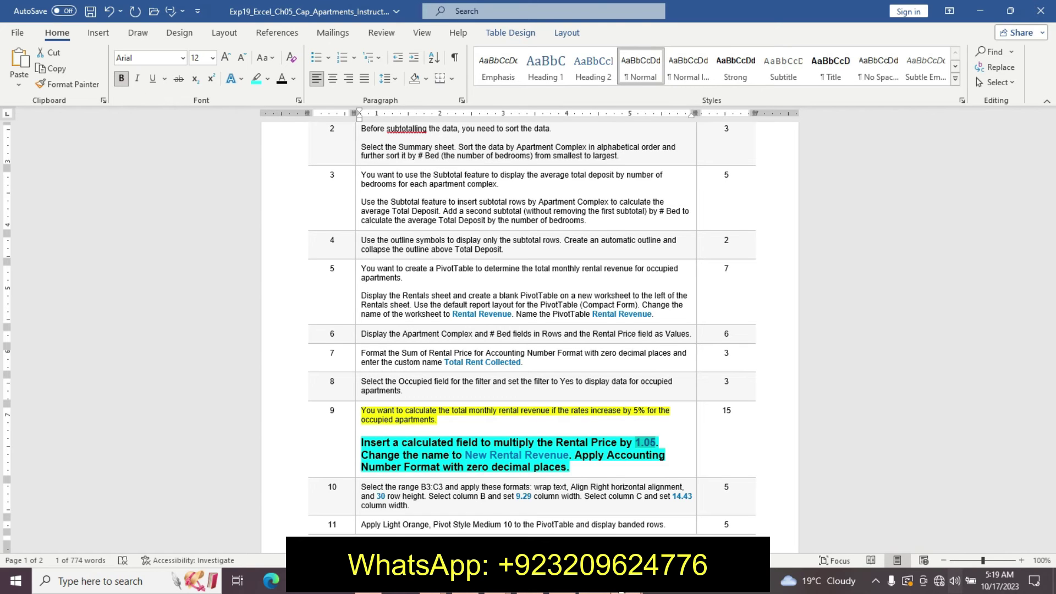
{"action": "mouse_move", "coordinate": [627, 580]}
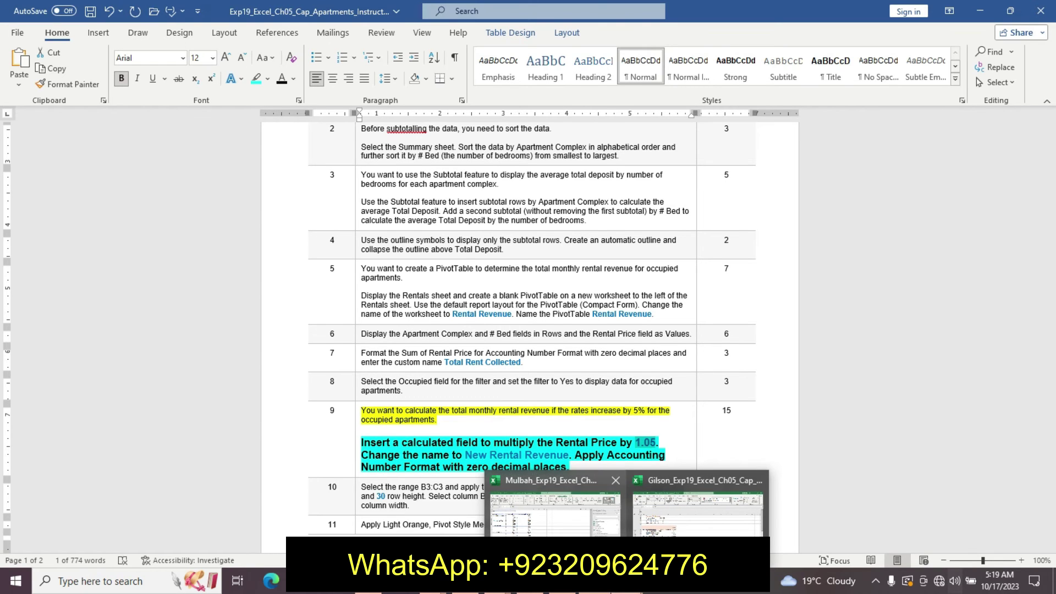
{"action": "left_click", "coordinate": [557, 520]}
{"action": "key", "text": "alt+Tab"}
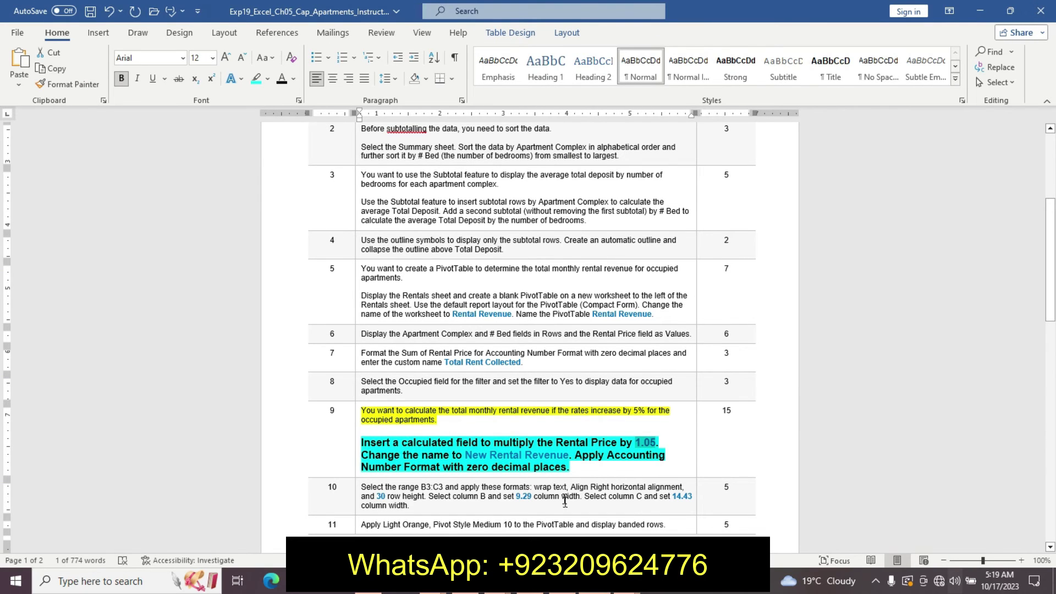
{"action": "mouse_move", "coordinate": [619, 590]}
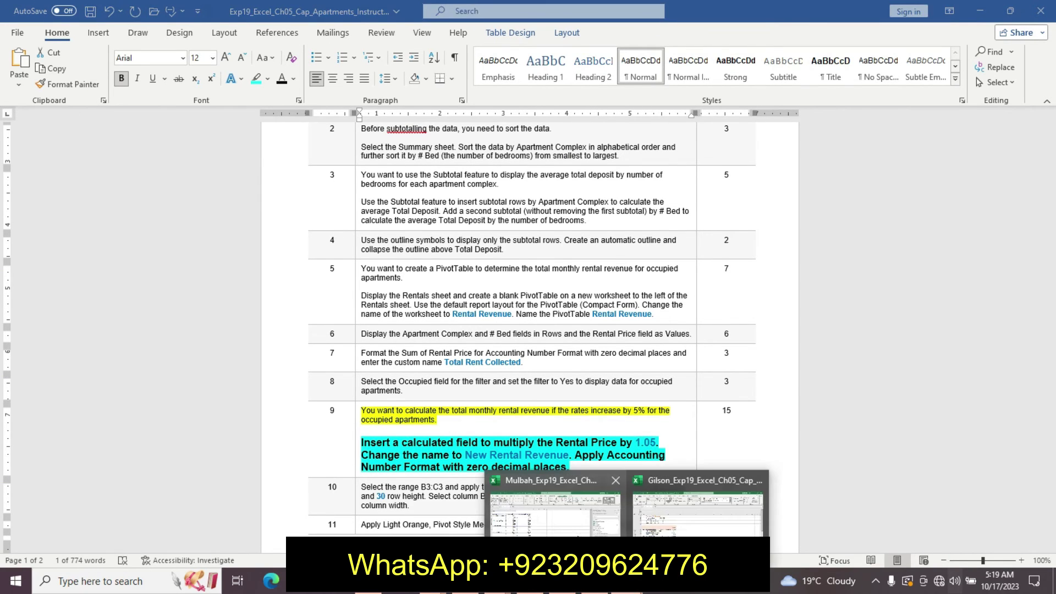
{"action": "left_click", "coordinate": [557, 520]}
{"action": "left_click", "coordinate": [970, 487]}
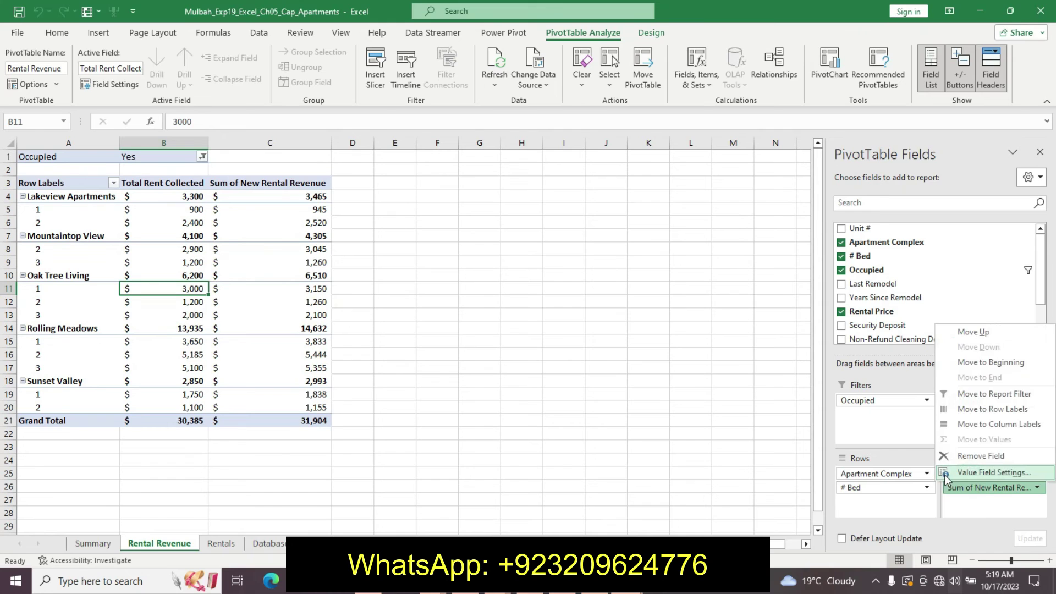
{"action": "left_click", "coordinate": [971, 494]}
{"action": "left_click", "coordinate": [671, 387]}
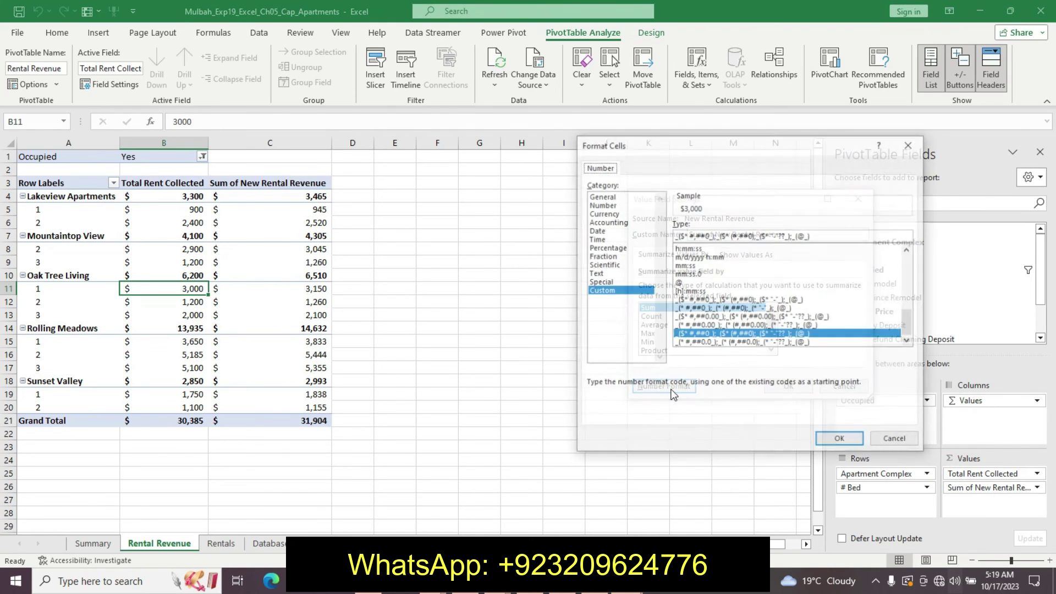
{"action": "left_click", "coordinate": [612, 222]}
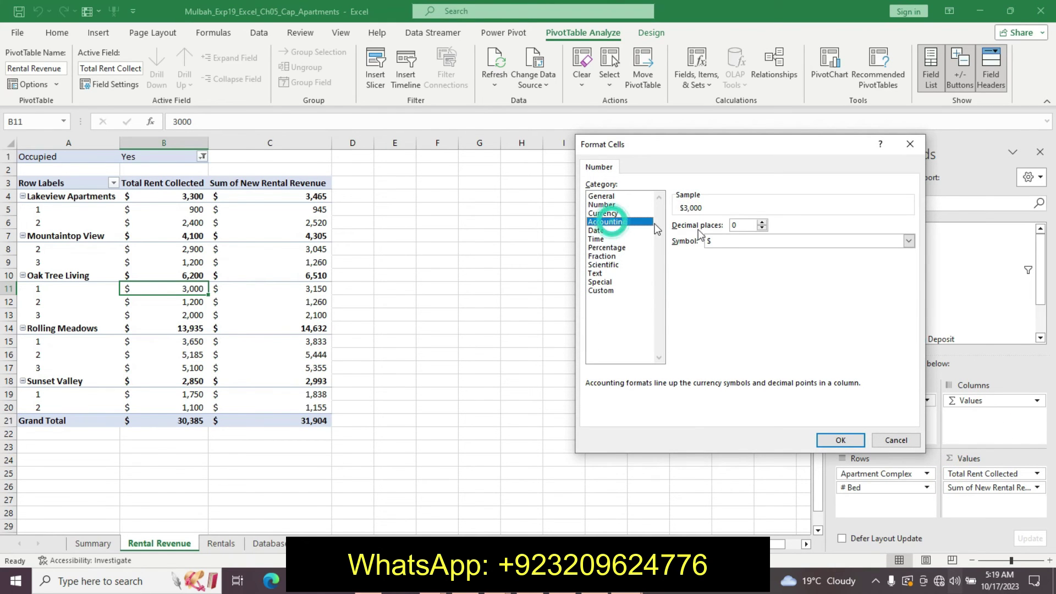
{"action": "left_click", "coordinate": [843, 443]}
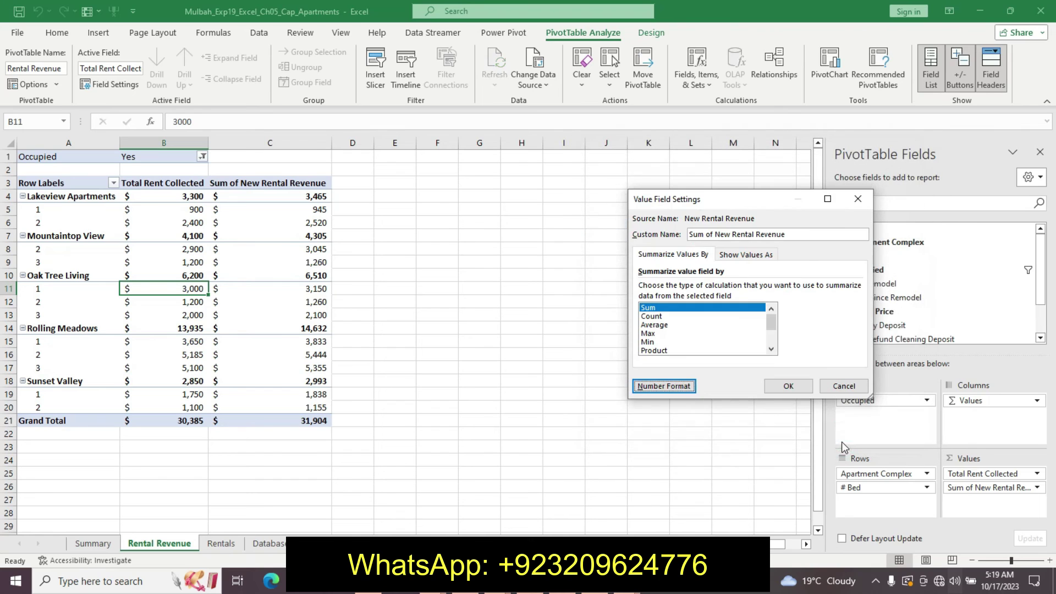
{"action": "left_click", "coordinate": [790, 387]}
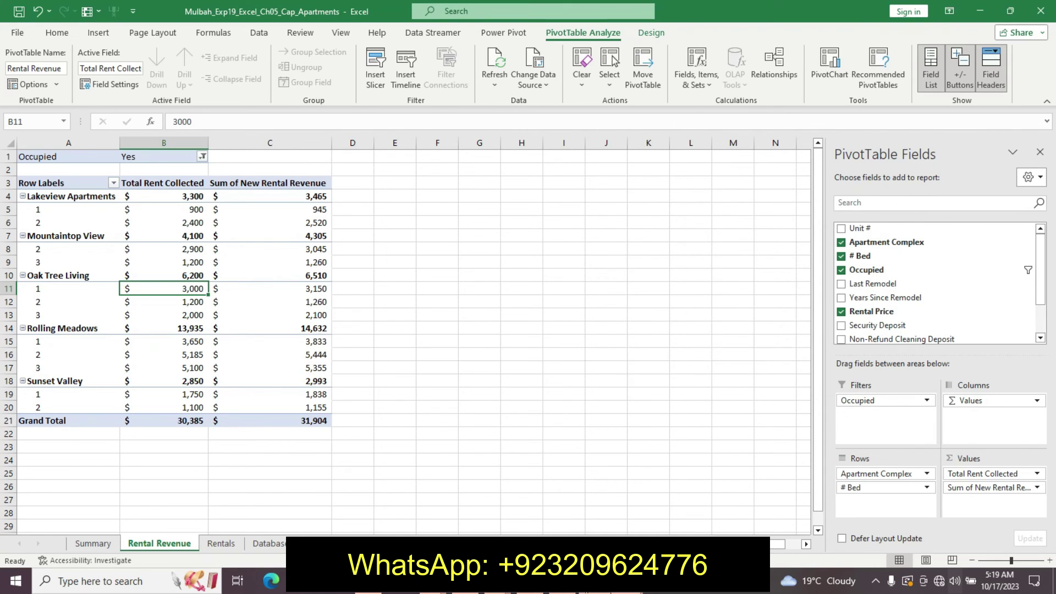
Switch to the Word instructions and undo the highlighting, bold and font size changes in step 9
{"action": "key", "text": "alt+Tab"}
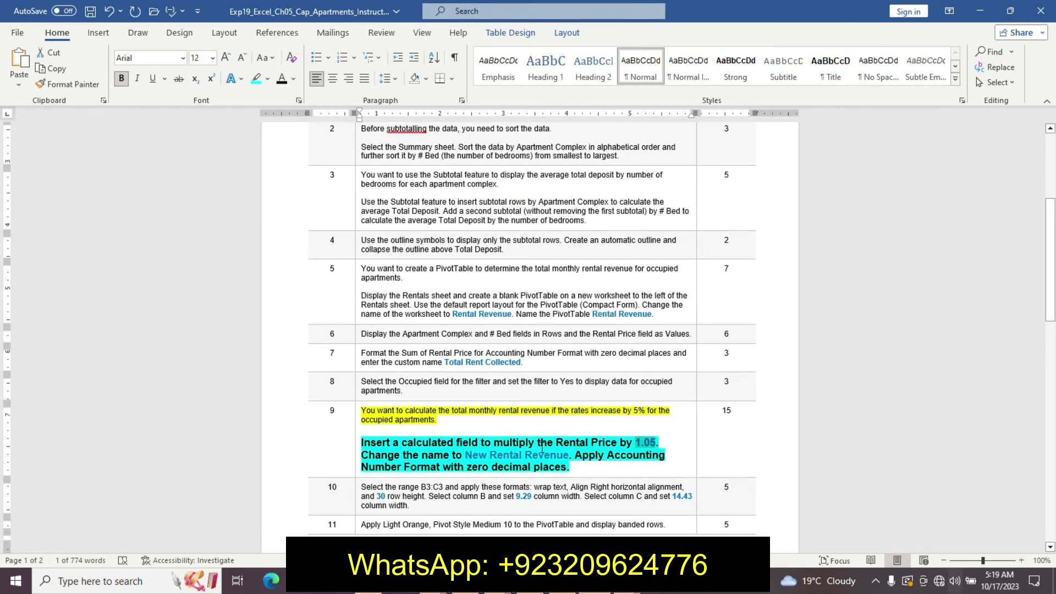
{"action": "key", "text": "ctrl+z"}
{"action": "key", "text": "ctrl+z"}
{"action": "key", "text": "ctrl+z"}
{"action": "key", "text": "ctrl+z"}
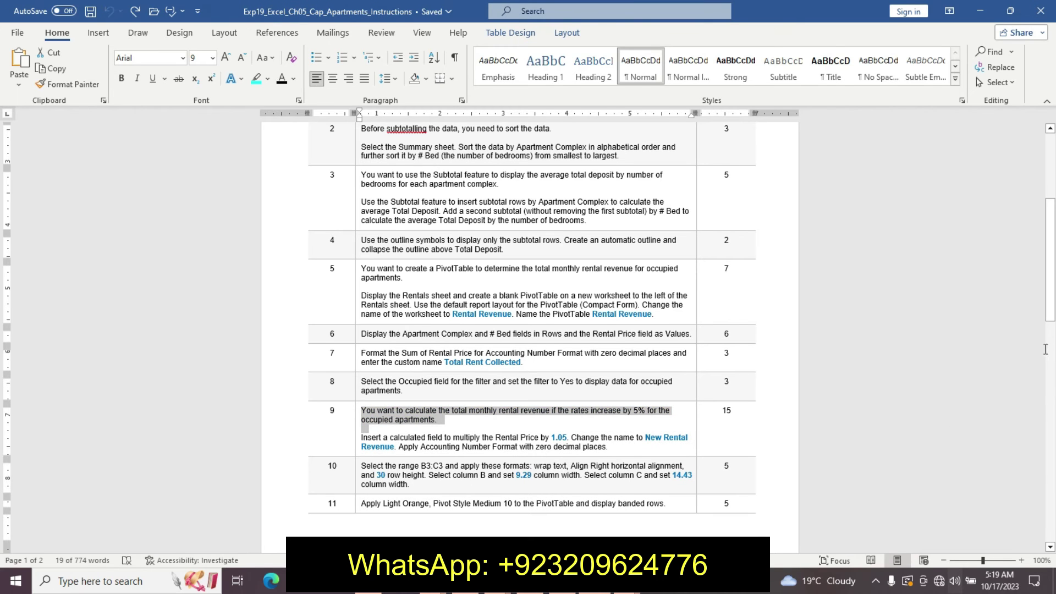
Format step 10's instruction paragraph as 16 pt bold text with turquoise highlighting, and turn the highlighter off
{"action": "mouse_move", "coordinate": [1047, 307]}
{"action": "left_mouse_down"}
{"action": "mouse_move", "coordinate": [1045, 292]}
{"action": "mouse_move", "coordinate": [1047, 300]}
{"action": "left_mouse_up"}
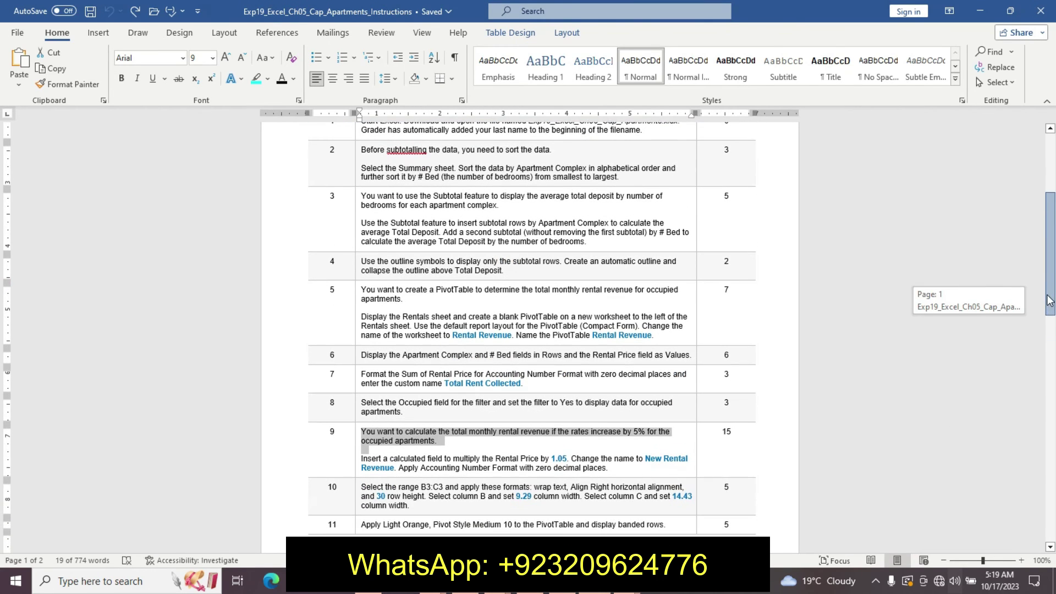
{"action": "left_click", "coordinate": [361, 495]}
{"action": "left_click", "coordinate": [361, 496]}
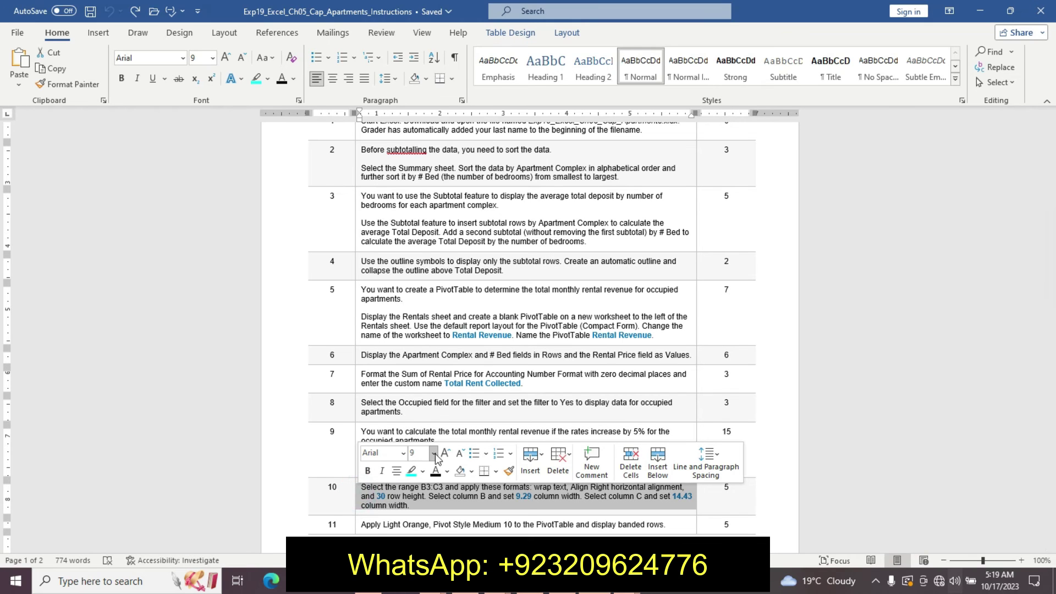
{"action": "left_click", "coordinate": [436, 453]}
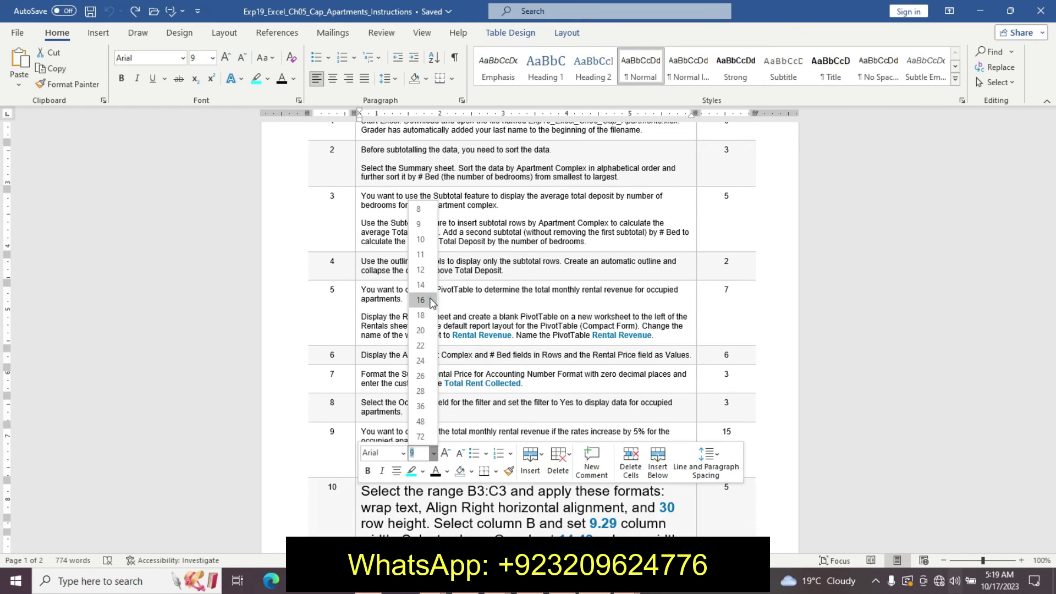
{"action": "left_click", "coordinate": [420, 300]}
{"action": "left_click", "coordinate": [367, 471]}
{"action": "left_click", "coordinate": [423, 472]}
{"action": "left_click", "coordinate": [418, 474]}
{"action": "left_click", "coordinate": [412, 471]}
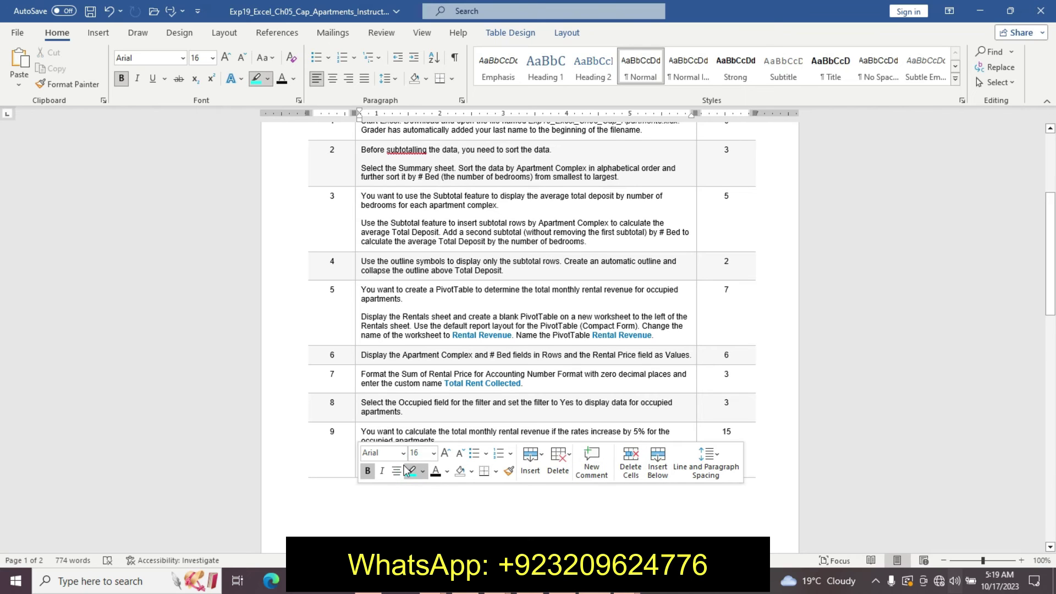
{"action": "left_click_drag", "start_coordinate": [1051, 303], "coordinate": [1051, 436]}
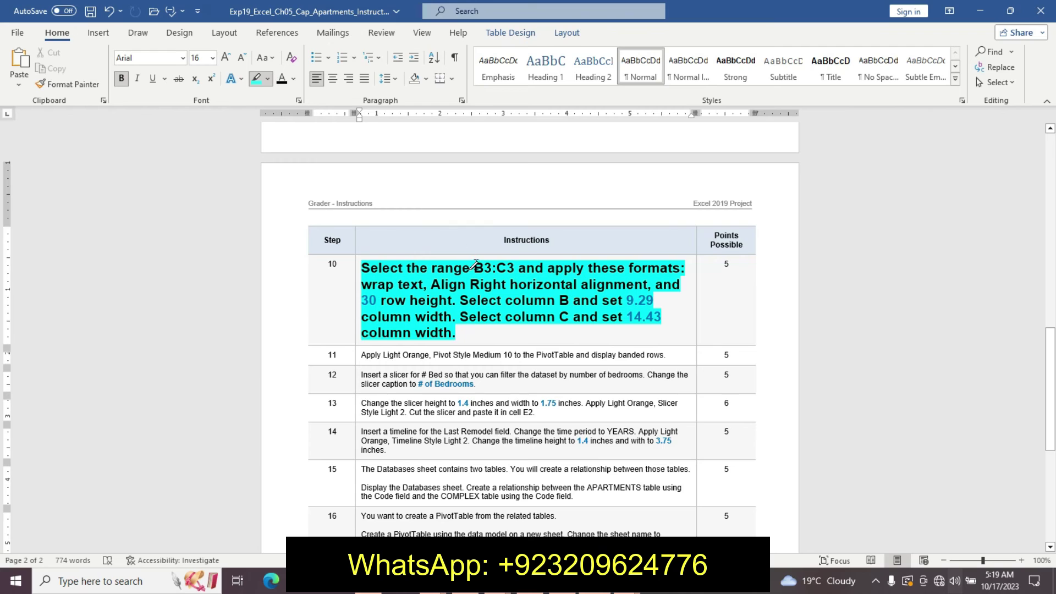
{"action": "left_click", "coordinate": [256, 79]}
Copy the range reference from step 10, select B3:C3 on the Rental Revenue sheet in Excel and wrap its text
{"action": "left_click_drag", "start_coordinate": [475, 271], "coordinate": [510, 270]}
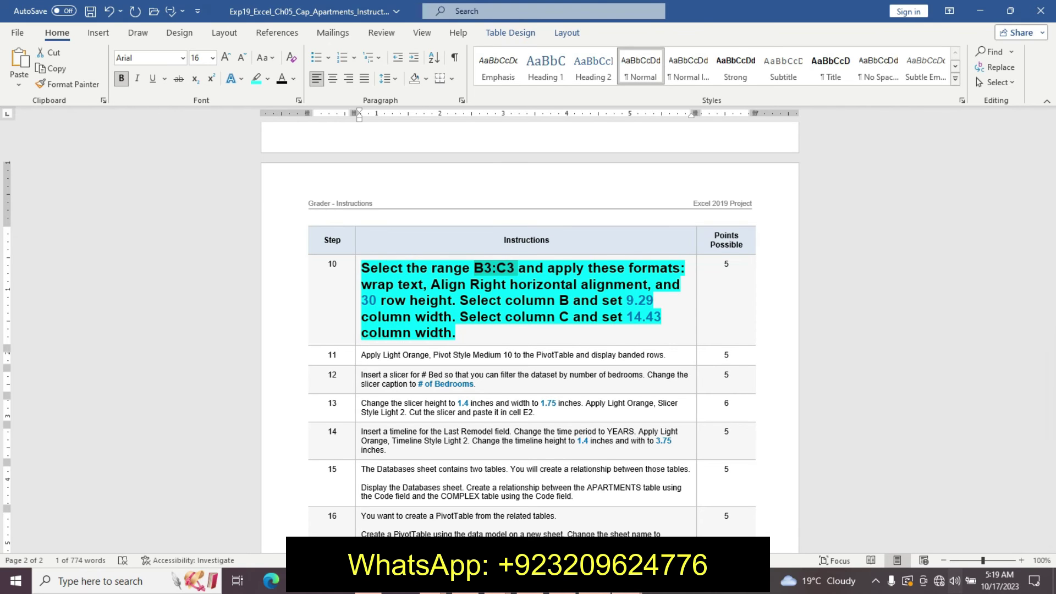
{"action": "mouse_move", "coordinate": [627, 581]}
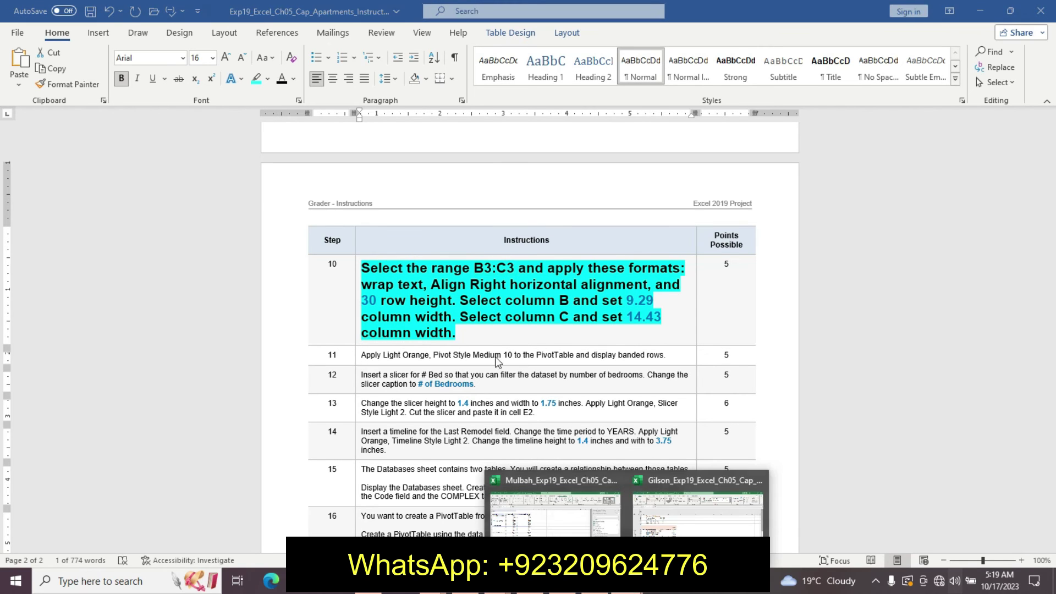
{"action": "left_click", "coordinate": [545, 484]}
{"action": "left_click", "coordinate": [30, 122]}
{"action": "type", "text": "B3:C3"}
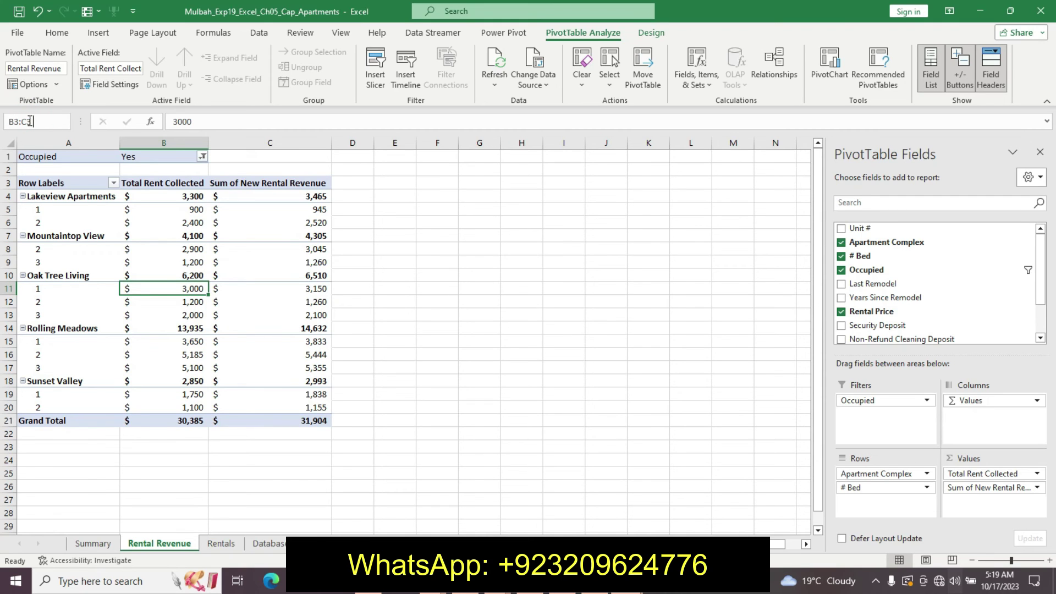
{"action": "key", "text": "Return"}
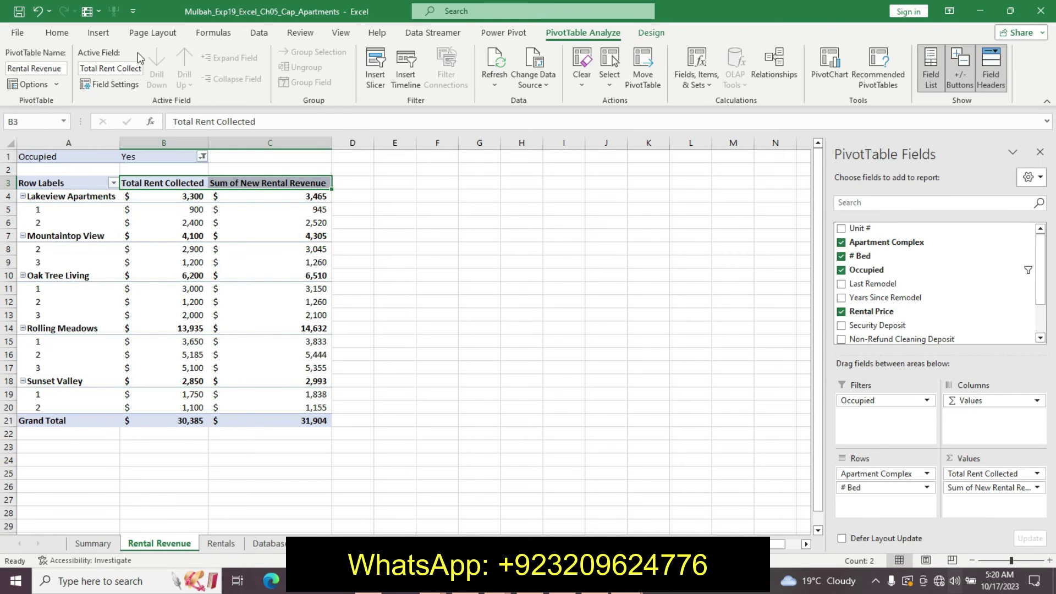
{"action": "left_click", "coordinate": [58, 32]}
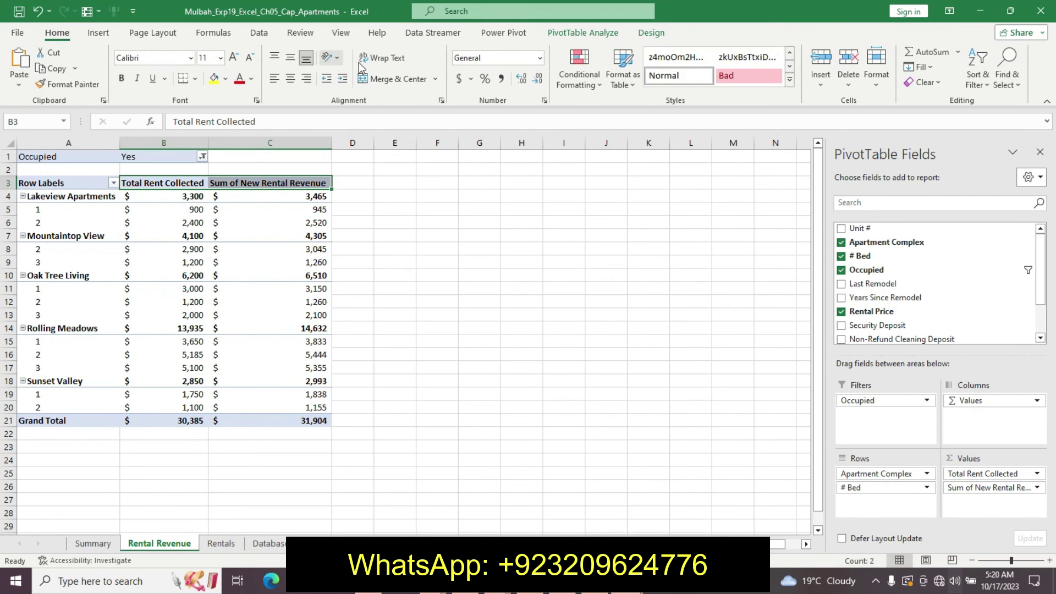
{"action": "left_click", "coordinate": [381, 58]}
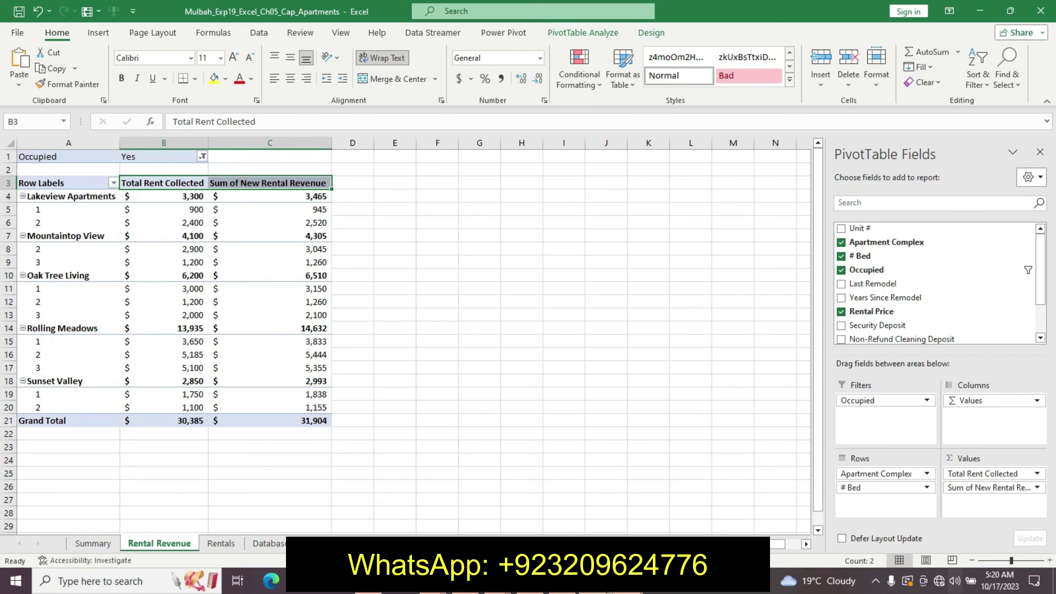
Check the alignment required by step 10 in Word and right-align the range B3:C3 in Excel
{"action": "left_click", "coordinate": [609, 590]}
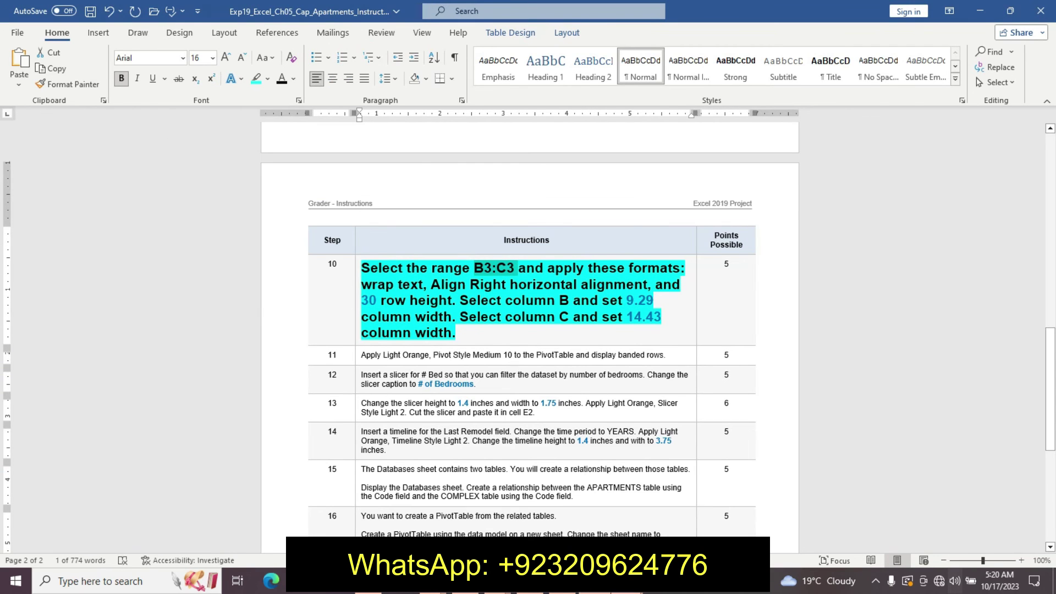
{"action": "mouse_move", "coordinate": [616, 582]}
{"action": "left_click", "coordinate": [558, 509]}
{"action": "left_click", "coordinate": [306, 78]}
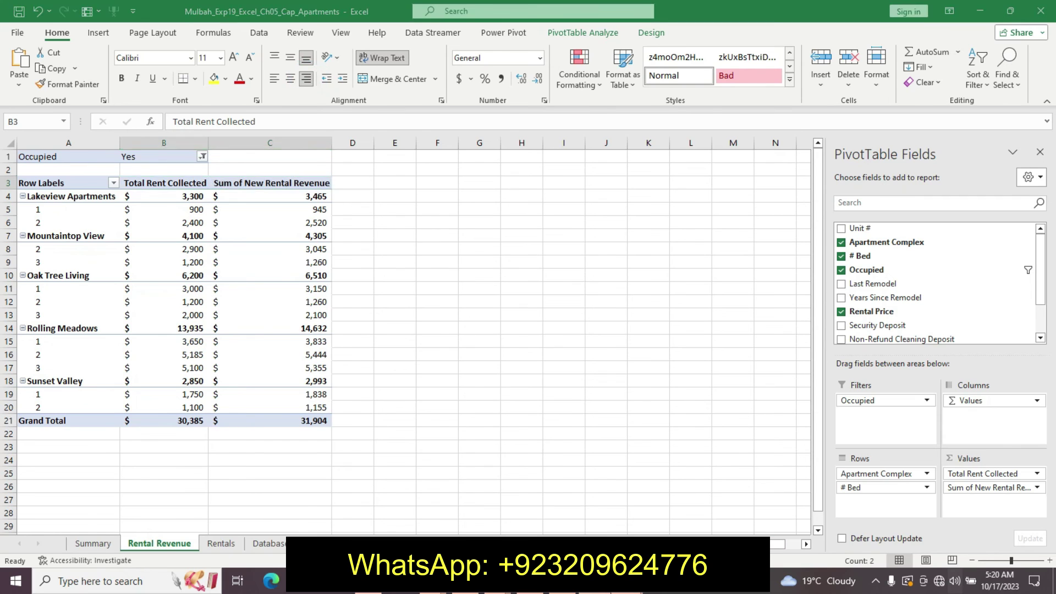
Look up the row height in step 10 of the Word instructions and set row 3 in Excel to a height of 30
{"action": "key", "text": "alt+Tab"}
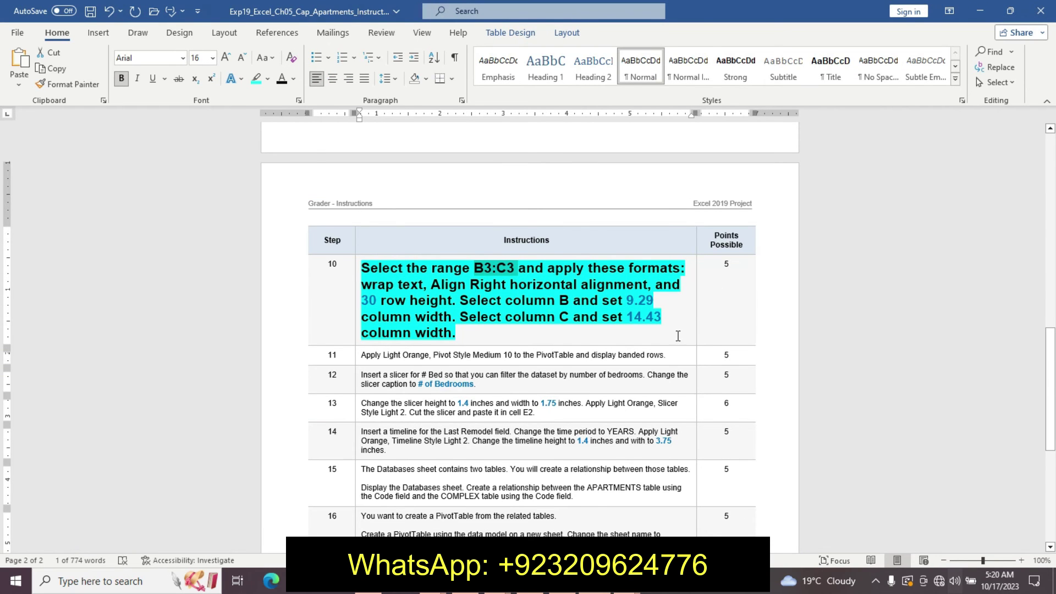
{"action": "left_click_drag", "start_coordinate": [362, 302], "coordinate": [377, 300]}
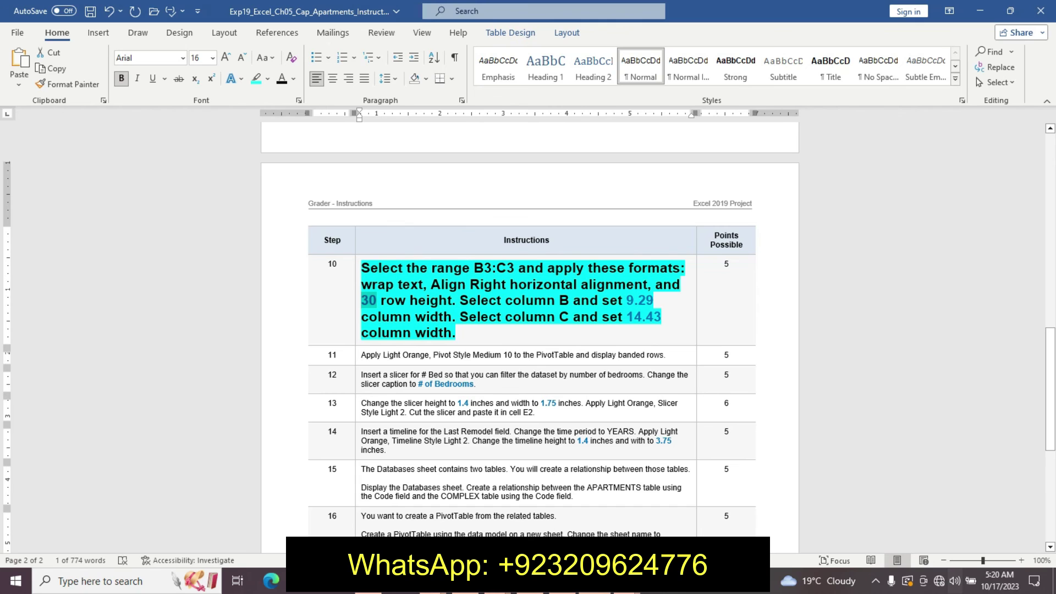
{"action": "key", "text": "alt+Tab"}
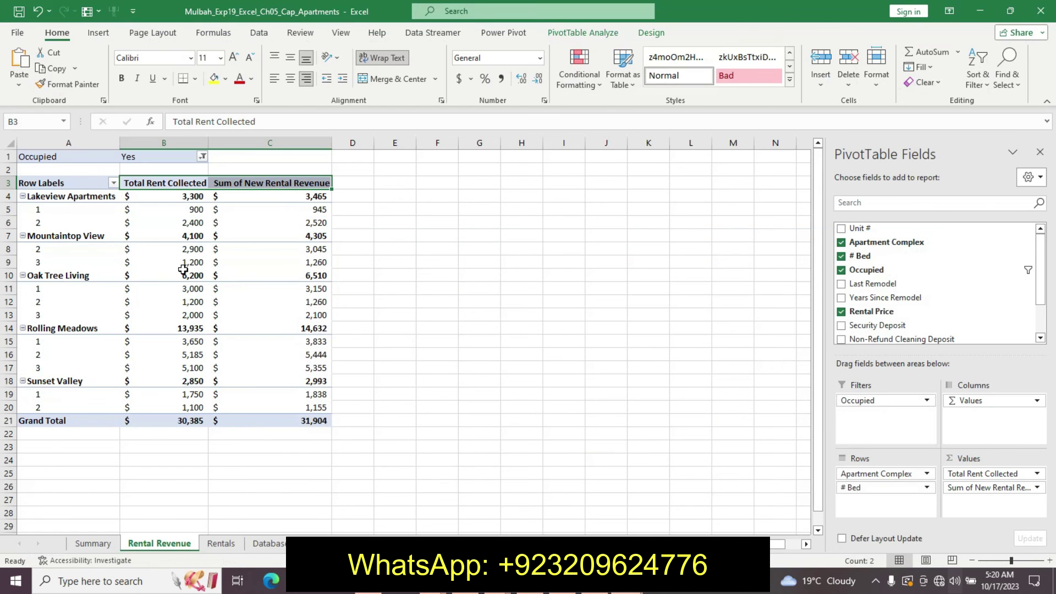
{"action": "right_click", "coordinate": [9, 183]}
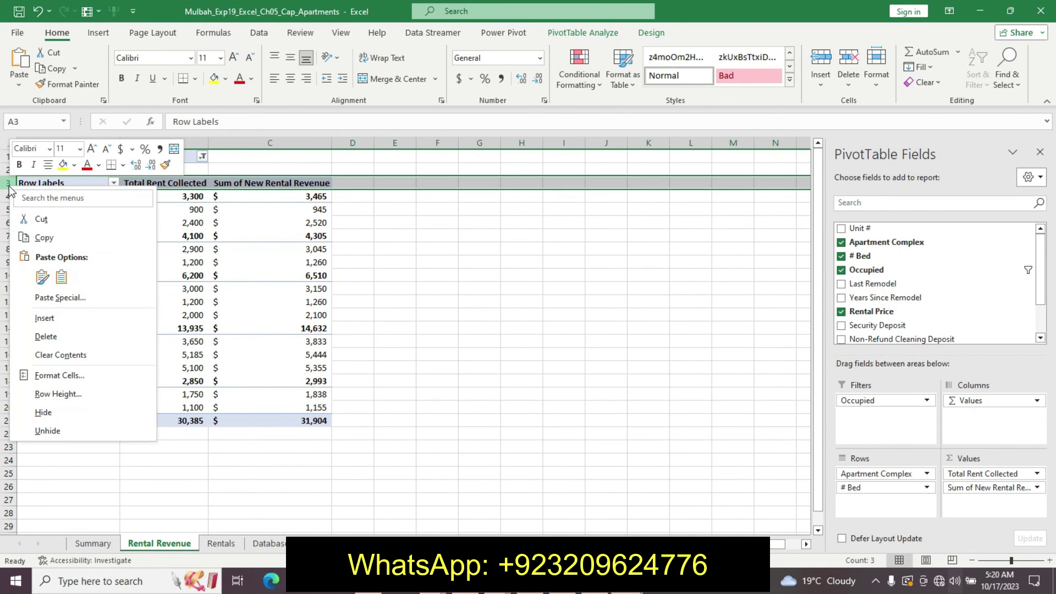
{"action": "left_click", "coordinate": [57, 394]}
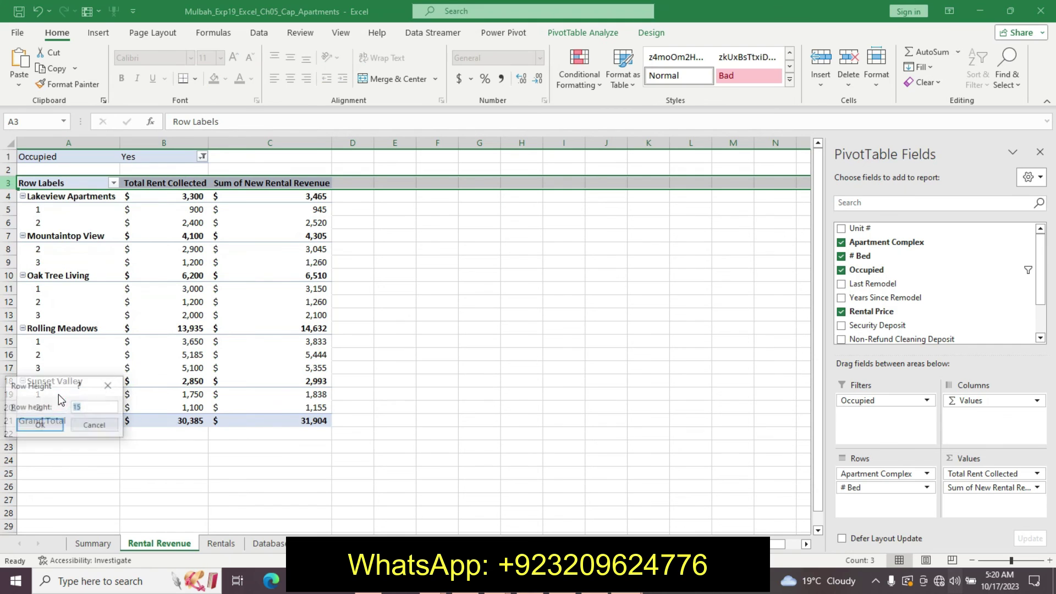
{"action": "key", "text": "BackSpace"}
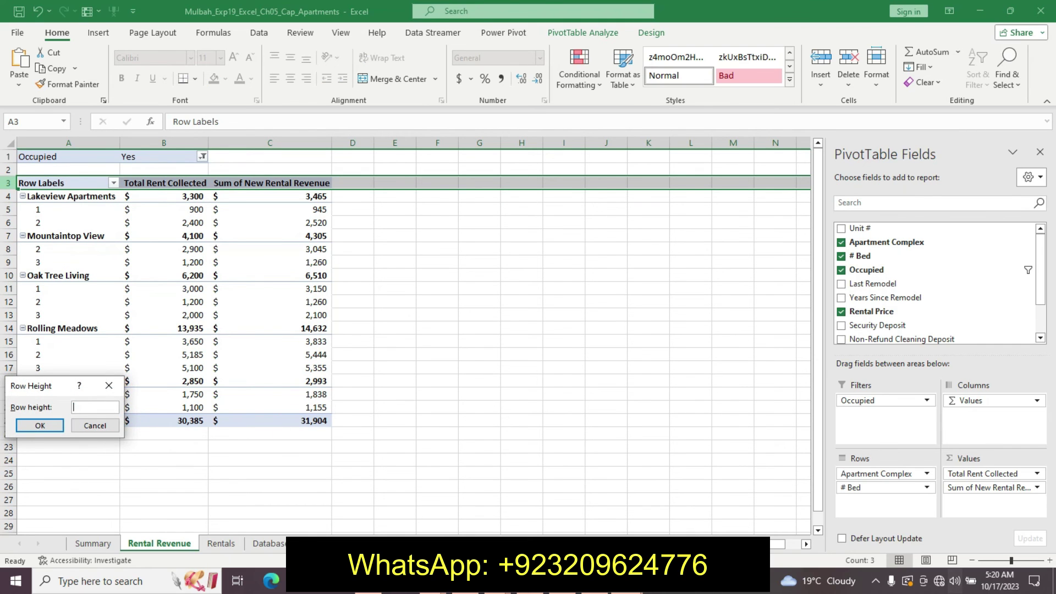
{"action": "left_click", "coordinate": [40, 425]}
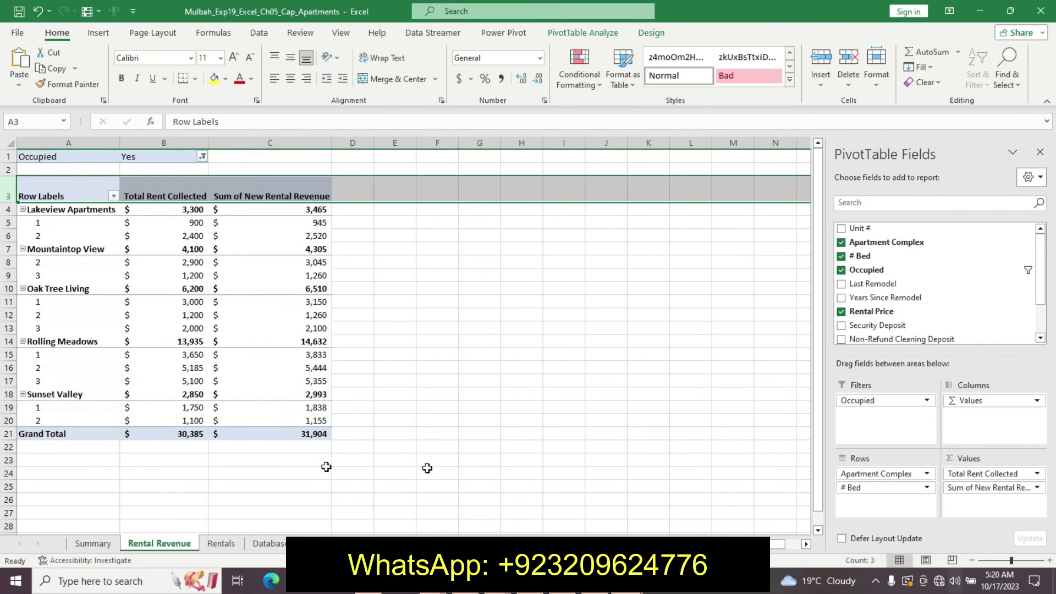
Copy the column B width from step 10 in Word and set column B in Excel to a width of 9.29
{"action": "key", "text": "alt+Tab"}
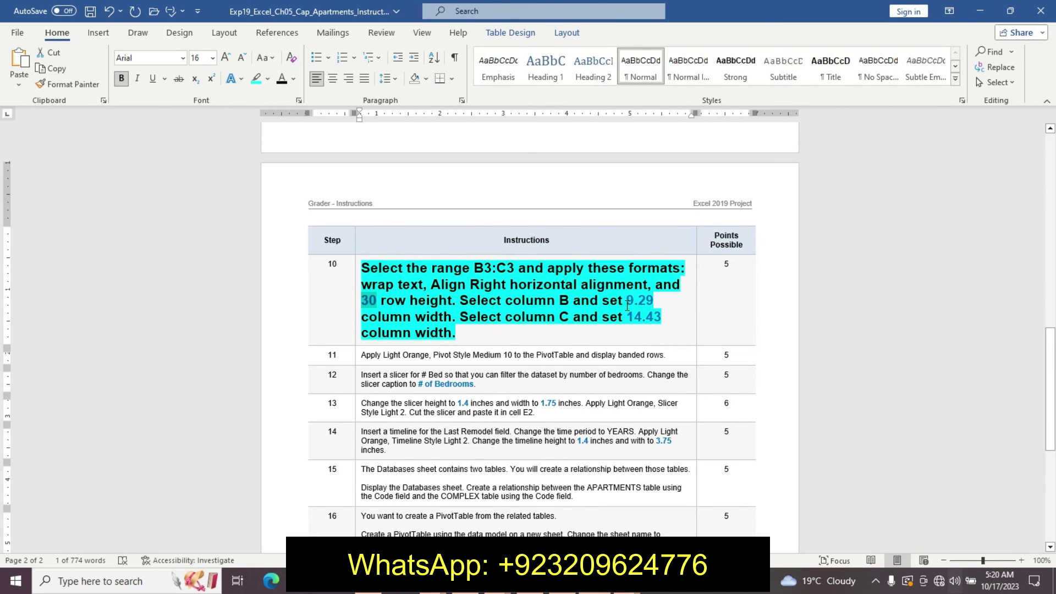
{"action": "left_click_drag", "start_coordinate": [628, 306], "coordinate": [654, 306]}
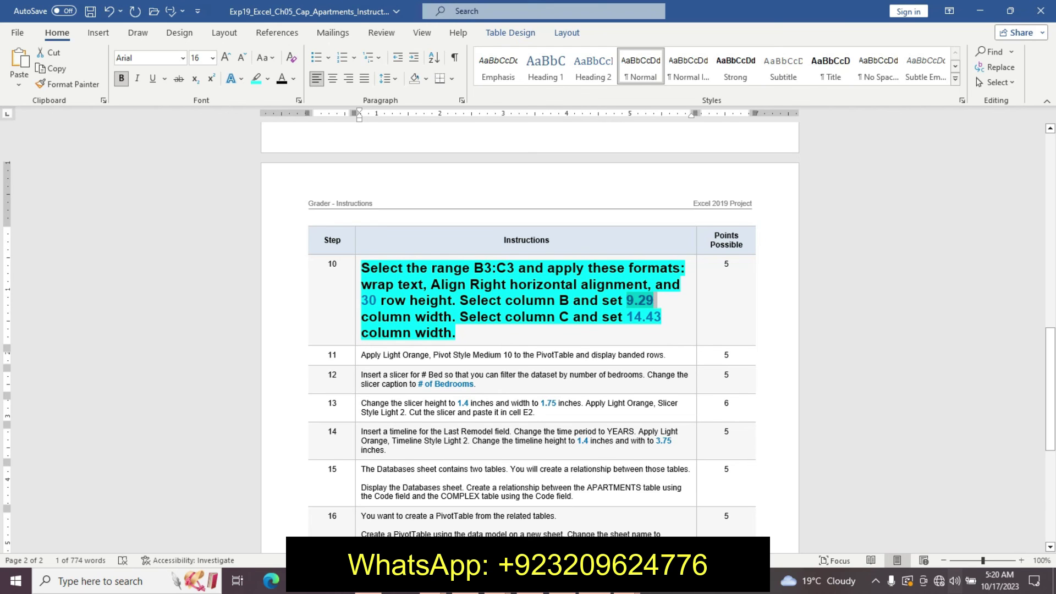
{"action": "mouse_move", "coordinate": [511, 580]}
{"action": "left_click", "coordinate": [479, 498]}
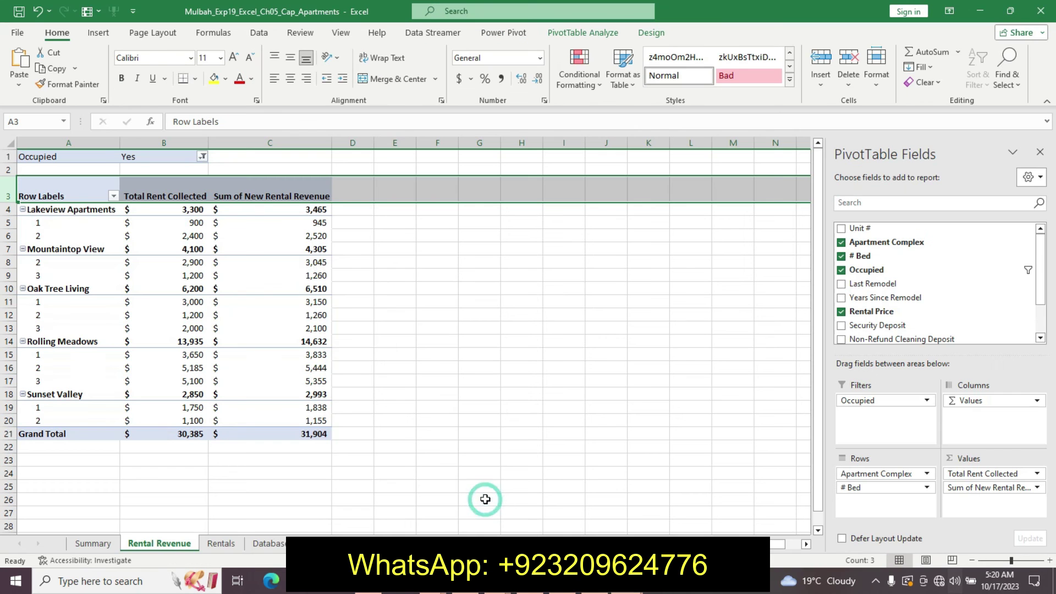
{"action": "left_click", "coordinate": [176, 138]}
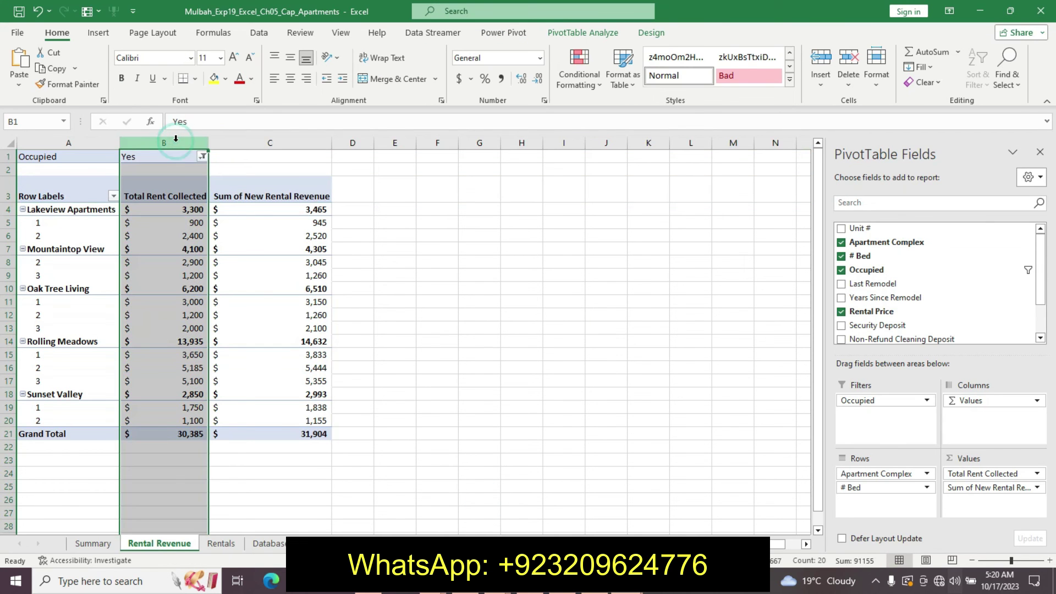
{"action": "right_click", "coordinate": [176, 138]}
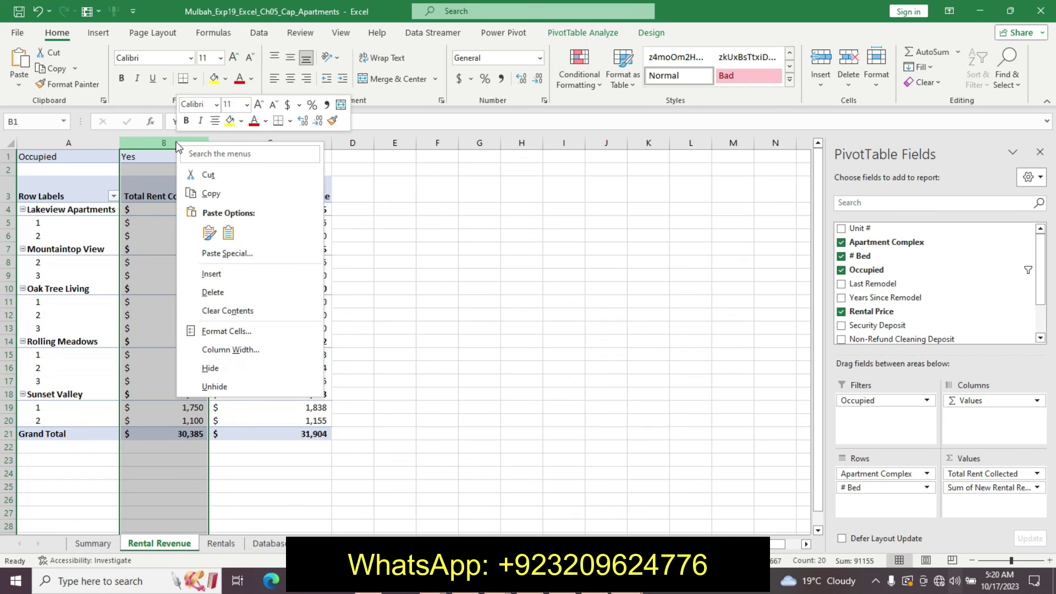
{"action": "left_click", "coordinate": [265, 355]}
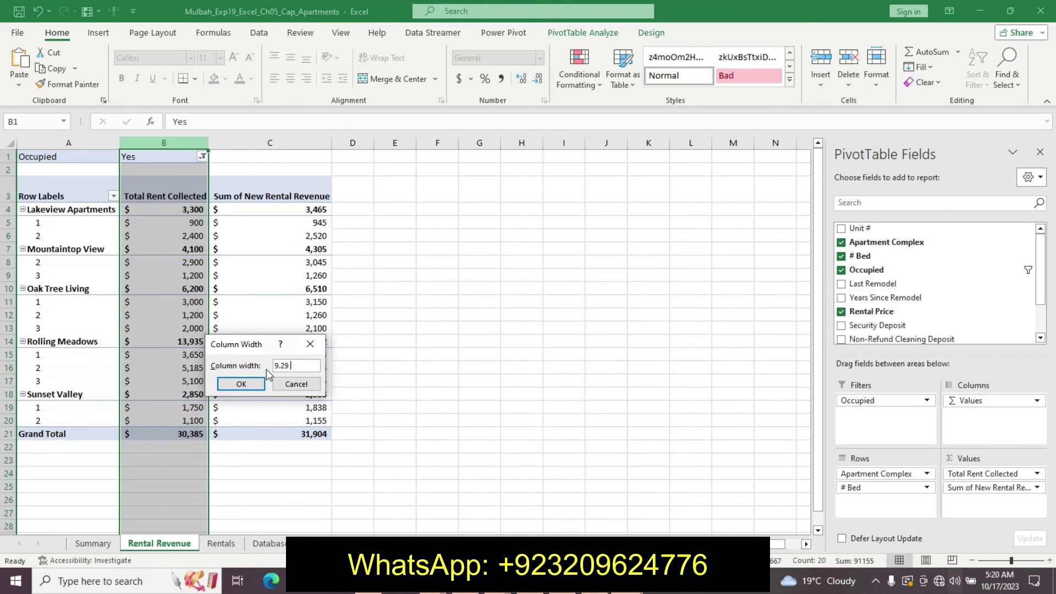
{"action": "left_click", "coordinate": [256, 385]}
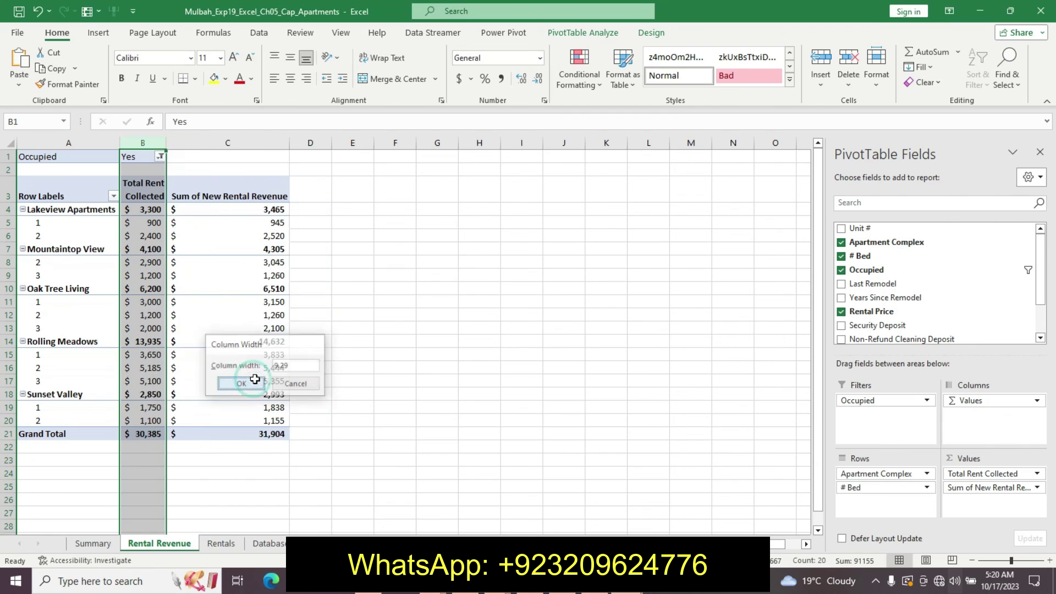
Copy the column C width from step 10 in Word and set column C in Excel to a width of 14.43
{"action": "left_click", "coordinate": [544, 582]}
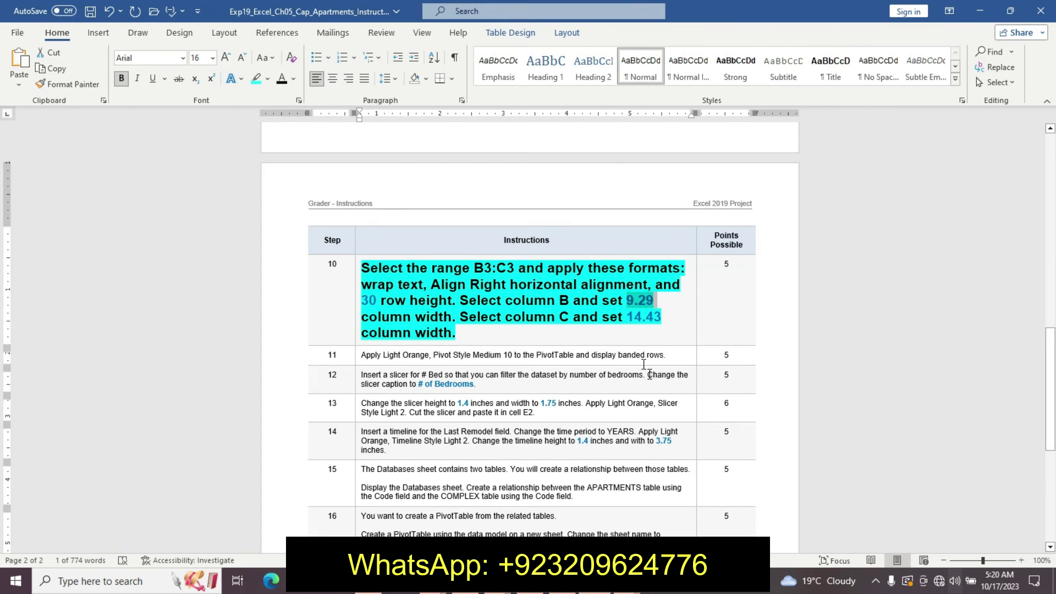
{"action": "left_click_drag", "start_coordinate": [629, 318], "coordinate": [663, 318]}
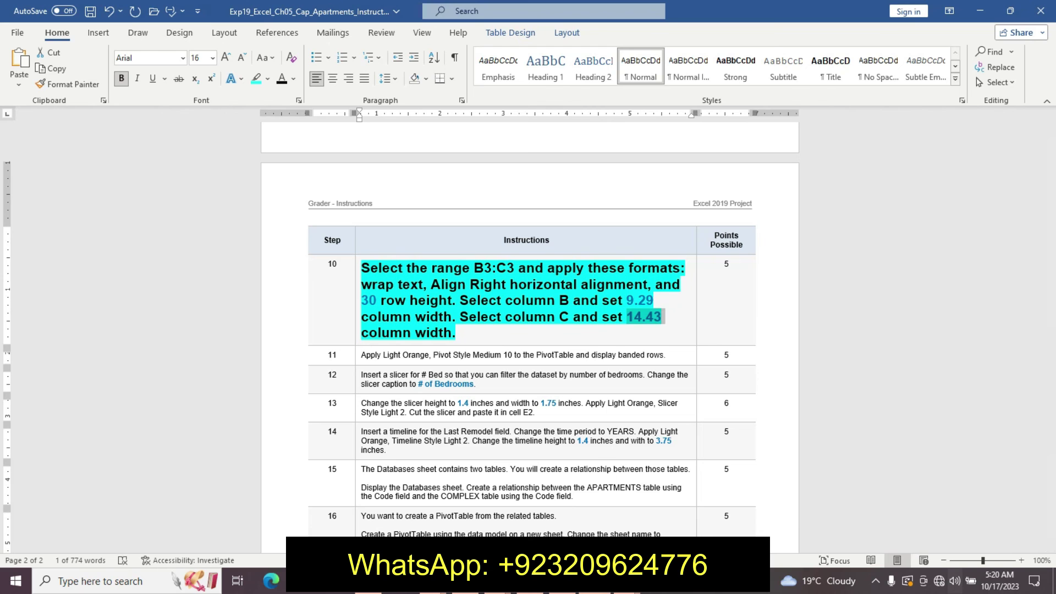
{"action": "left_click", "coordinate": [629, 582]}
{"action": "left_click", "coordinate": [556, 501]}
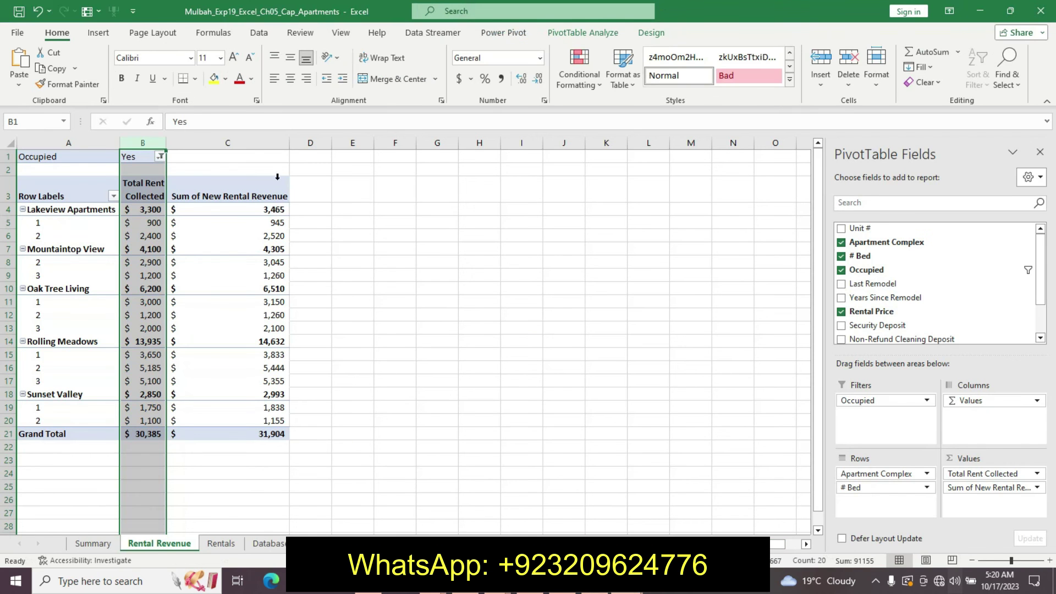
{"action": "left_click", "coordinate": [256, 145]}
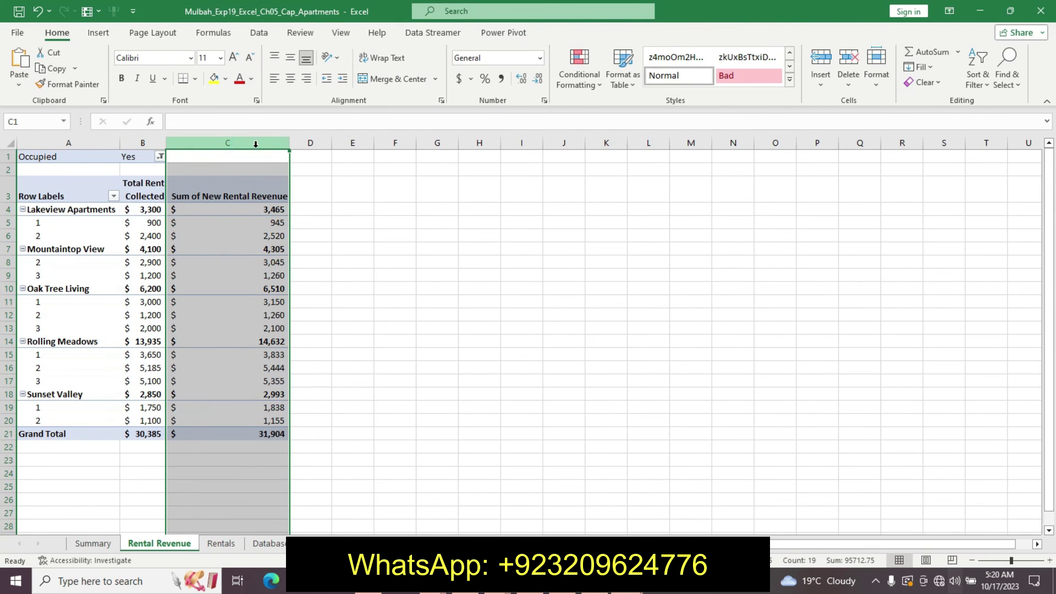
{"action": "right_click", "coordinate": [256, 145]}
{"action": "left_click", "coordinate": [314, 355]}
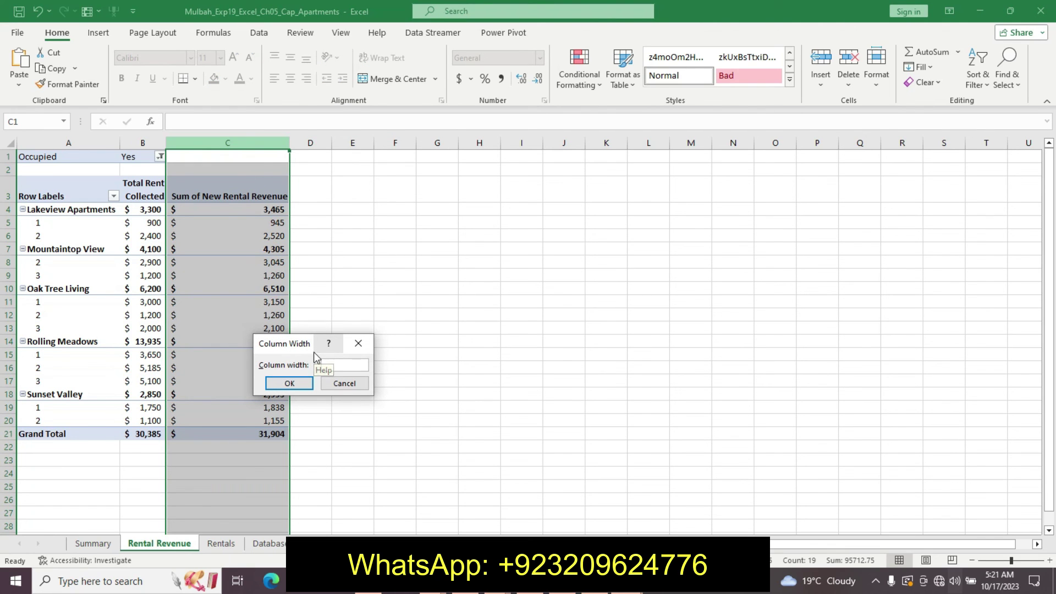
{"action": "type", "text": "14.43"}
{"action": "left_click", "coordinate": [297, 378]}
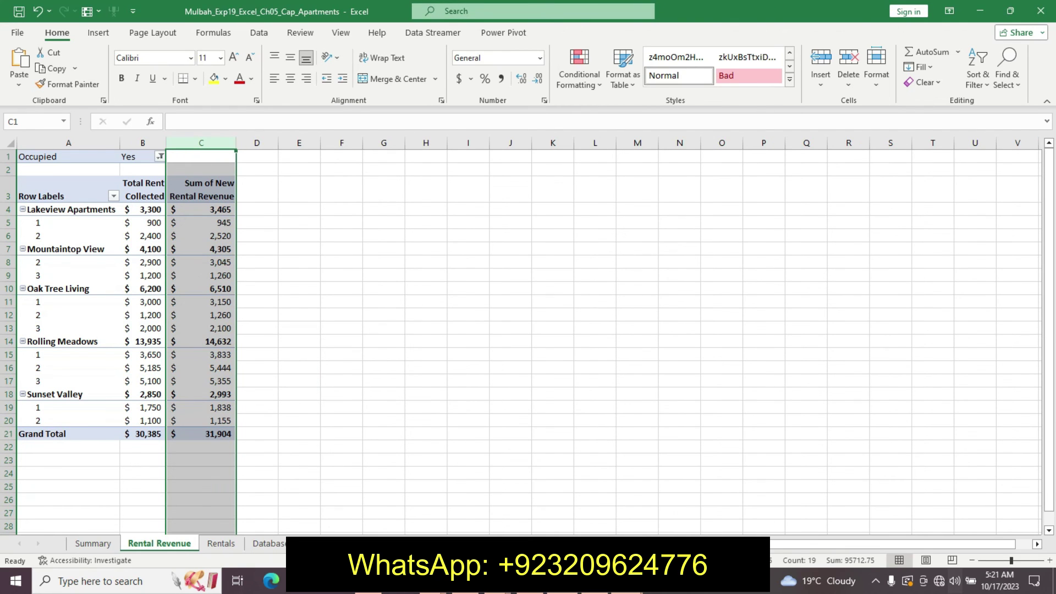
Switch to the Word instructions, undo the highlighting, bold and font size changes in step 10, and return to the document's beginning
{"action": "left_click", "coordinate": [594, 581]}
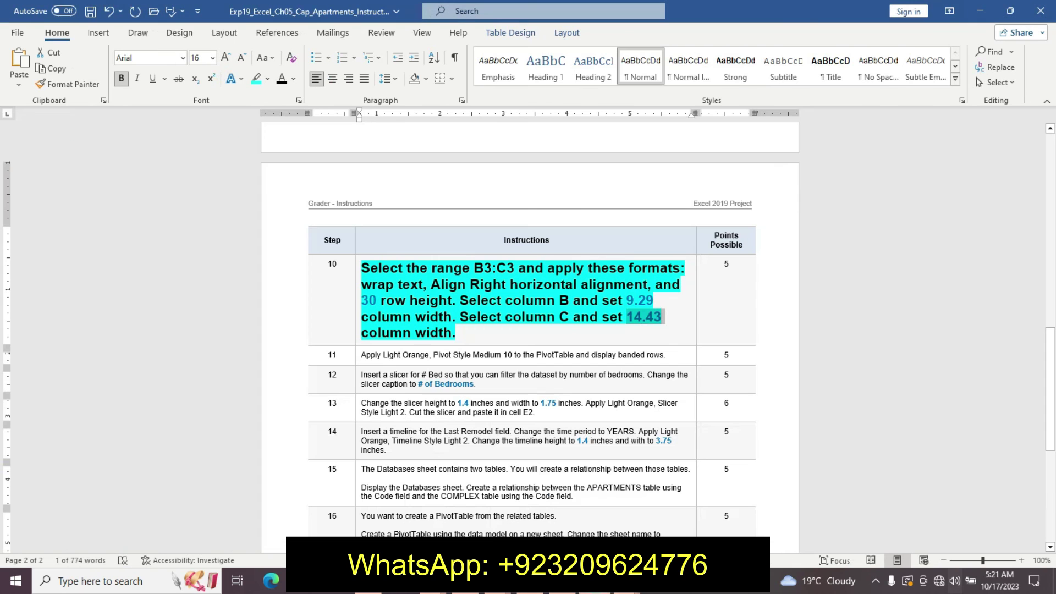
{"action": "key", "text": "ctrl+z"}
{"action": "key", "text": "ctrl+z"}
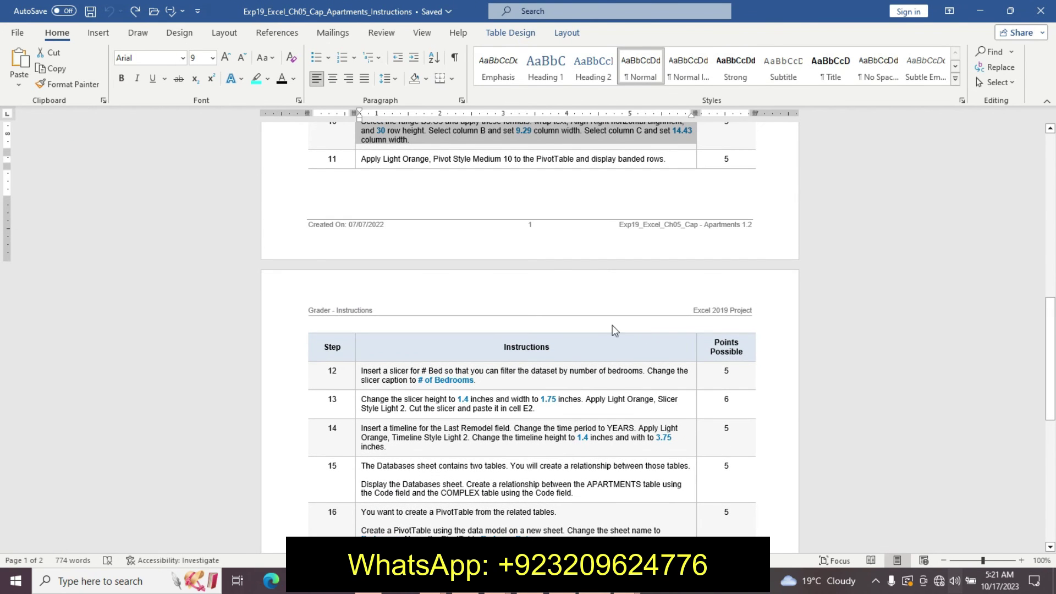
{"action": "left_click_drag", "start_coordinate": [1051, 365], "coordinate": [1037, 190]}
{"action": "left_click", "coordinate": [730, 479]}
Switch to the Mulbah Excel workbook and review the Databases, Rentals, Rental Revenue and Summary sheets, ending on Rental Revenue
{"action": "mouse_move", "coordinate": [627, 582]}
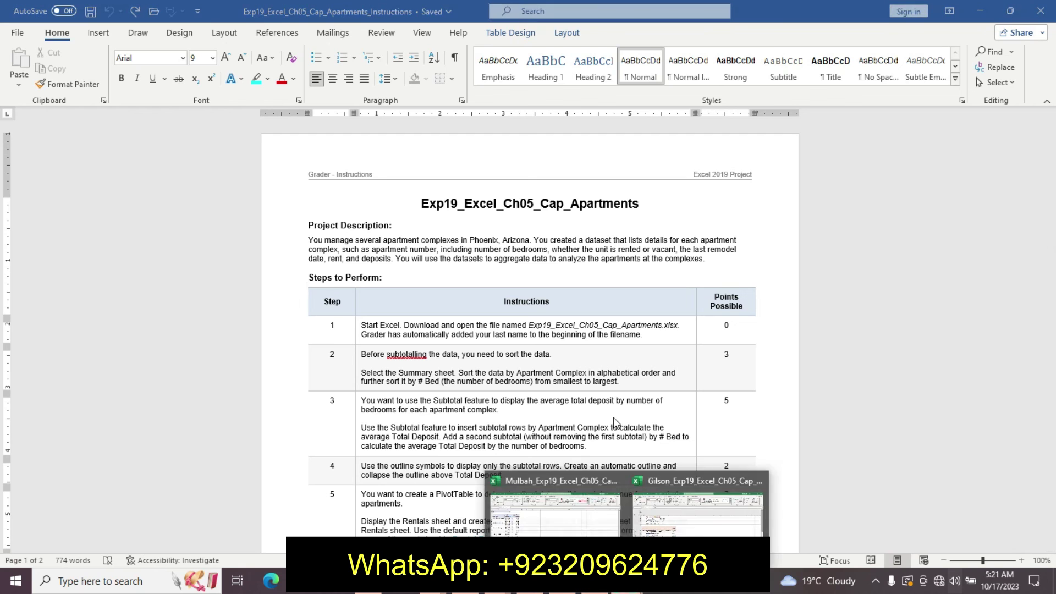
{"action": "left_click", "coordinate": [575, 488]}
{"action": "left_click", "coordinate": [565, 421]}
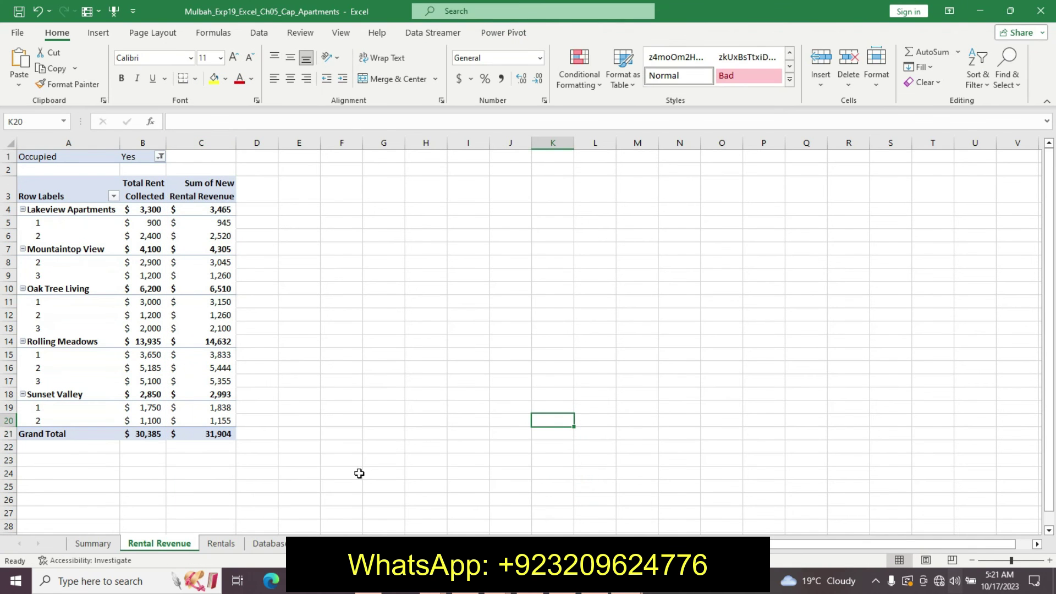
{"action": "left_click", "coordinate": [269, 544]}
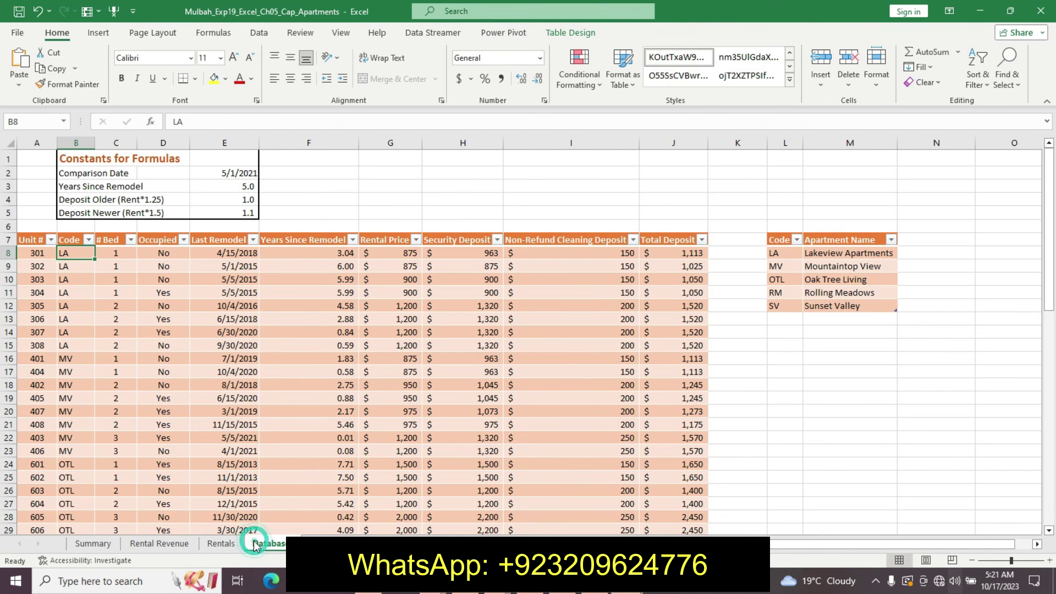
{"action": "left_click", "coordinate": [221, 543]}
{"action": "left_click", "coordinate": [159, 543]}
{"action": "left_click", "coordinate": [92, 543]}
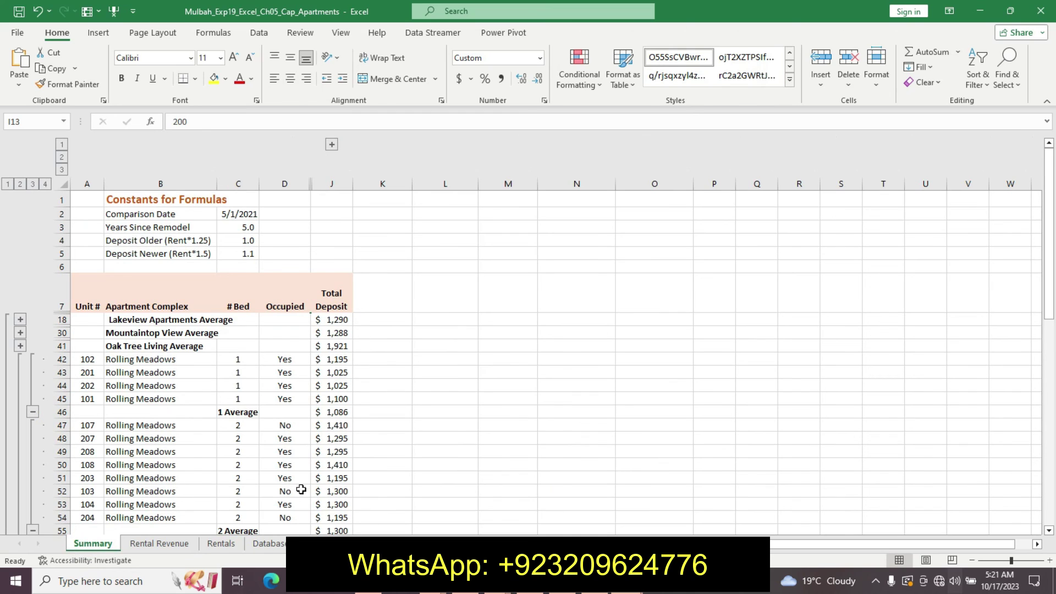
{"action": "left_click", "coordinate": [160, 543]}
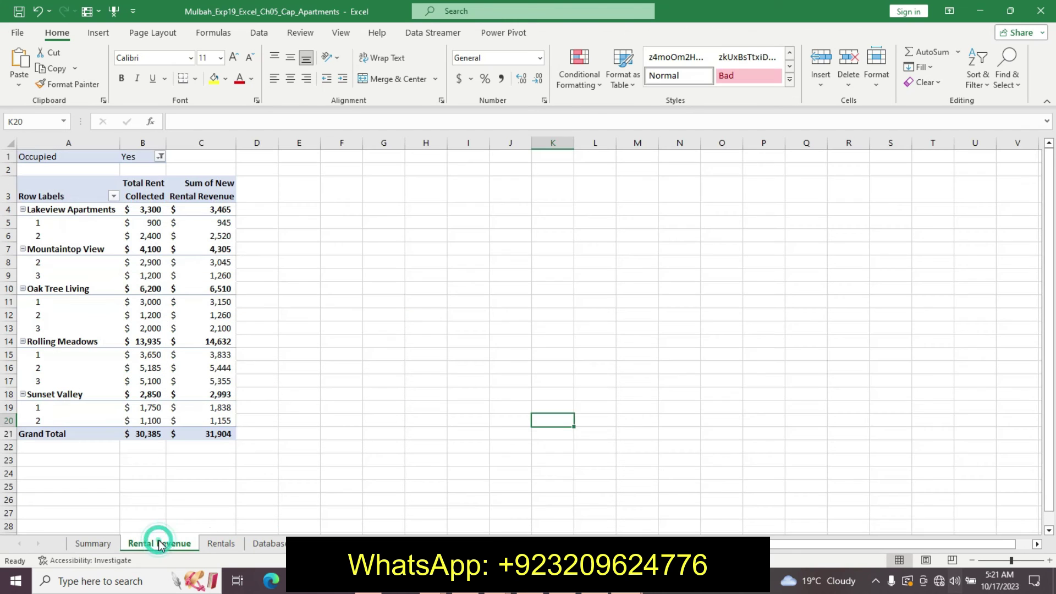
{"action": "left_click", "coordinate": [226, 544]}
{"action": "left_click", "coordinate": [269, 543]}
{"action": "left_click", "coordinate": [225, 544]}
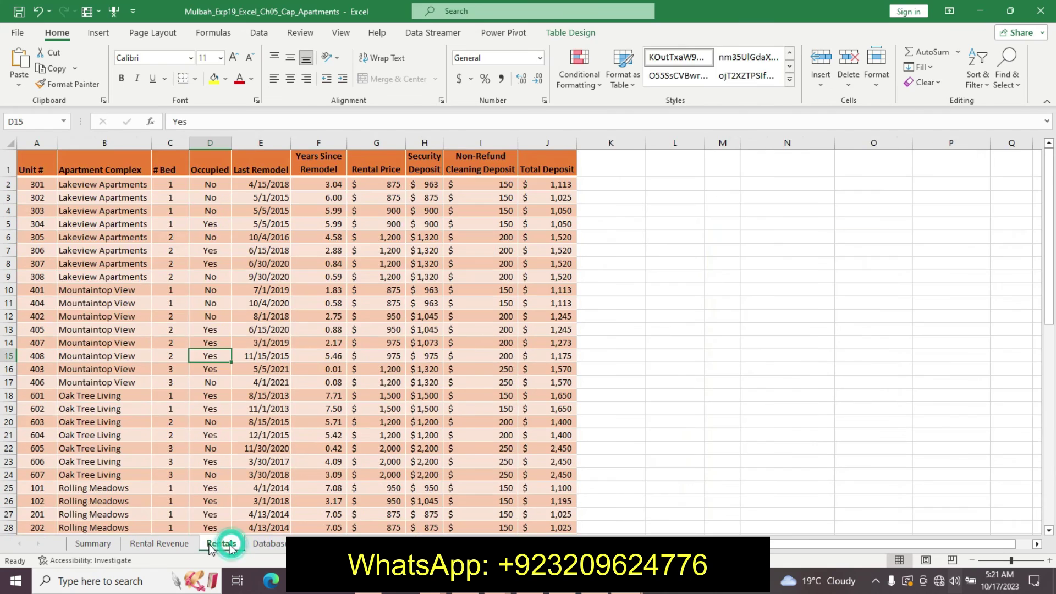
{"action": "left_click", "coordinate": [175, 544]}
{"action": "left_click", "coordinate": [75, 544]}
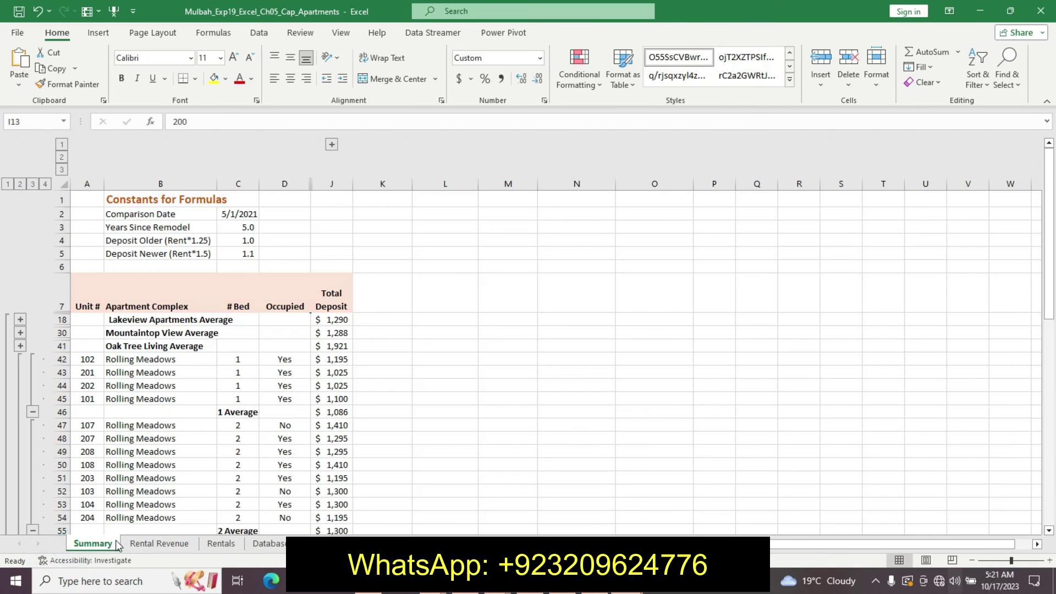
{"action": "left_click", "coordinate": [132, 544]}
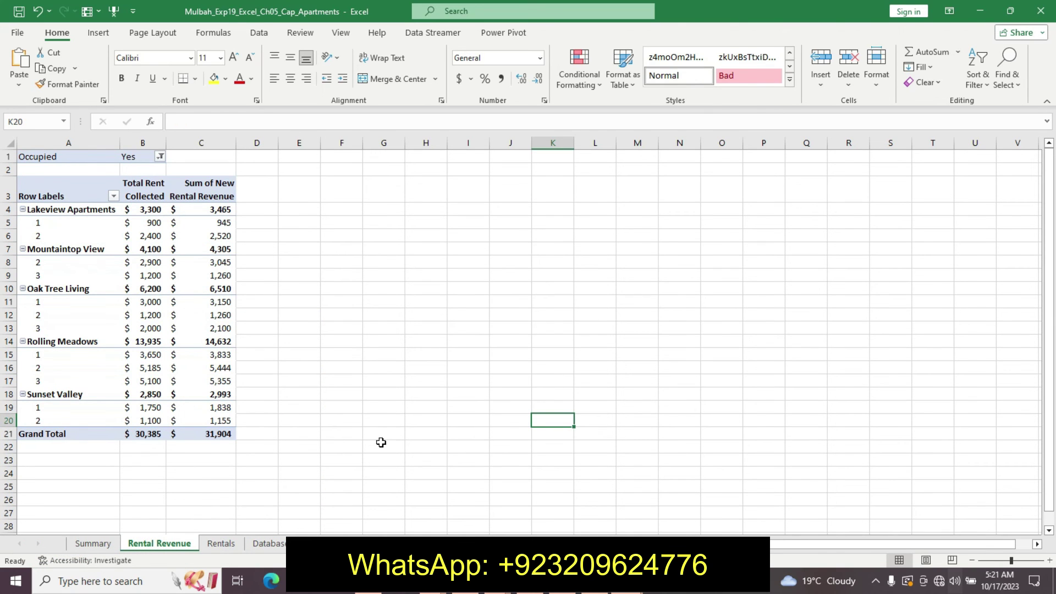